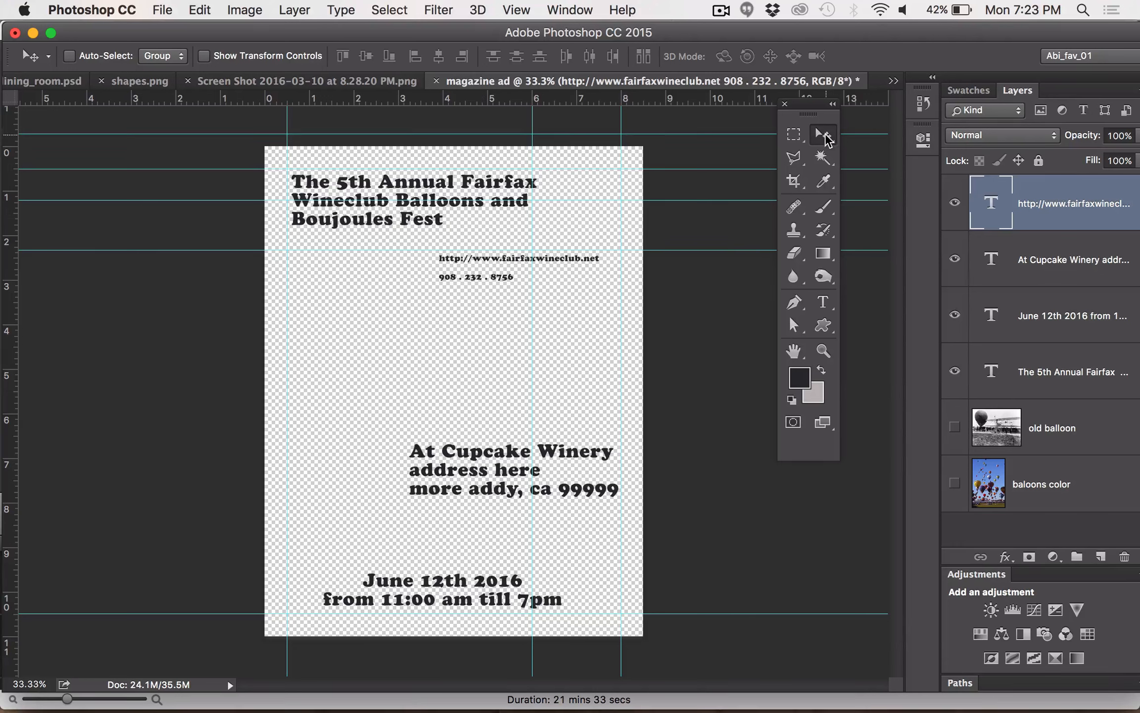
Select the website and phone lines with the Horizontal Type tool and show the Character settings beside the text
{"action": "left_click", "coordinate": [824, 350]}
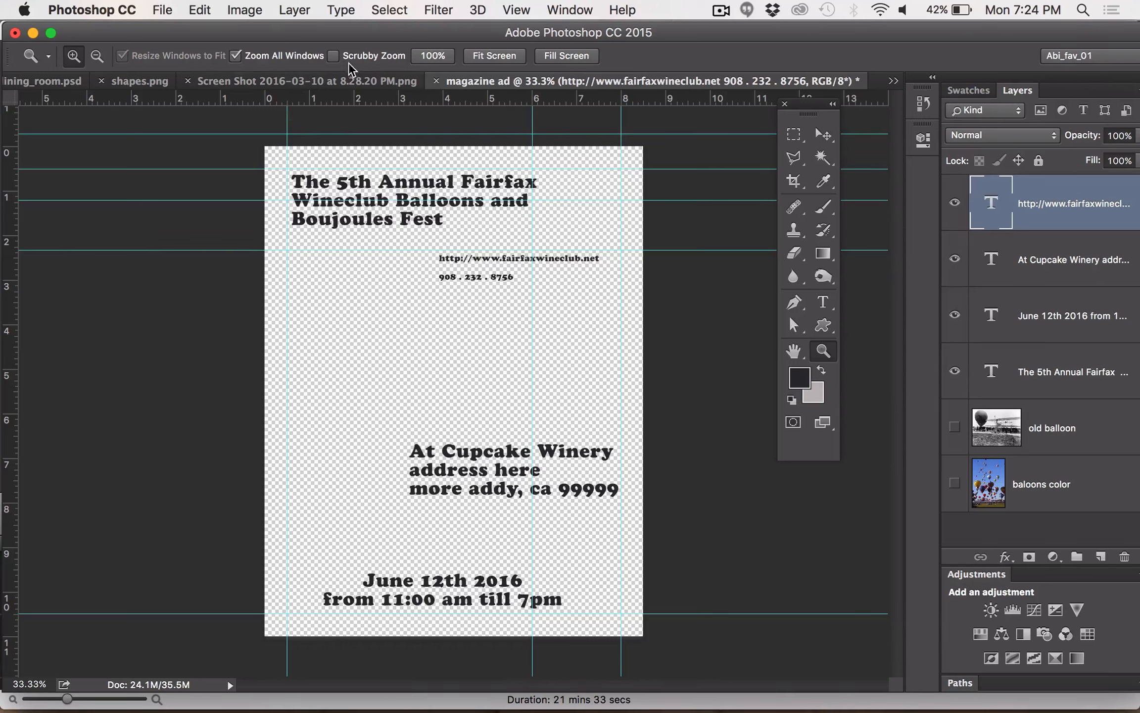
{"action": "left_click", "coordinate": [333, 56]}
{"action": "left_click", "coordinate": [334, 56]}
{"action": "left_click_drag", "start_coordinate": [405, 239], "coordinate": [635, 321]}
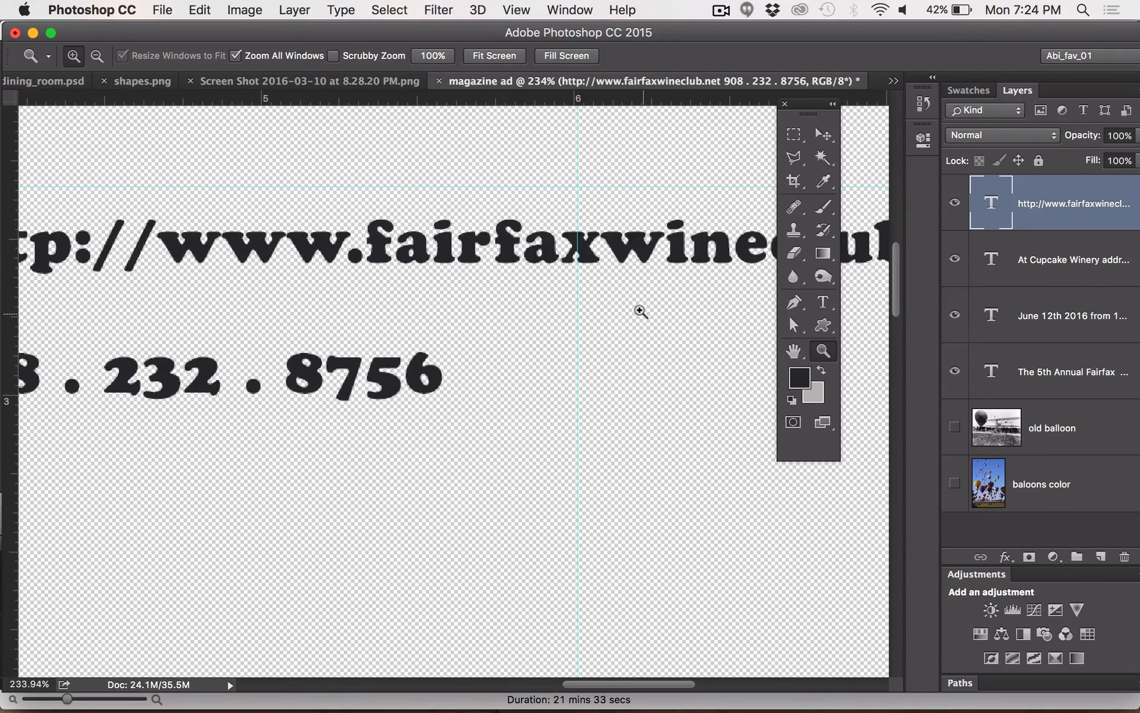
{"action": "key", "text": "super+1"}
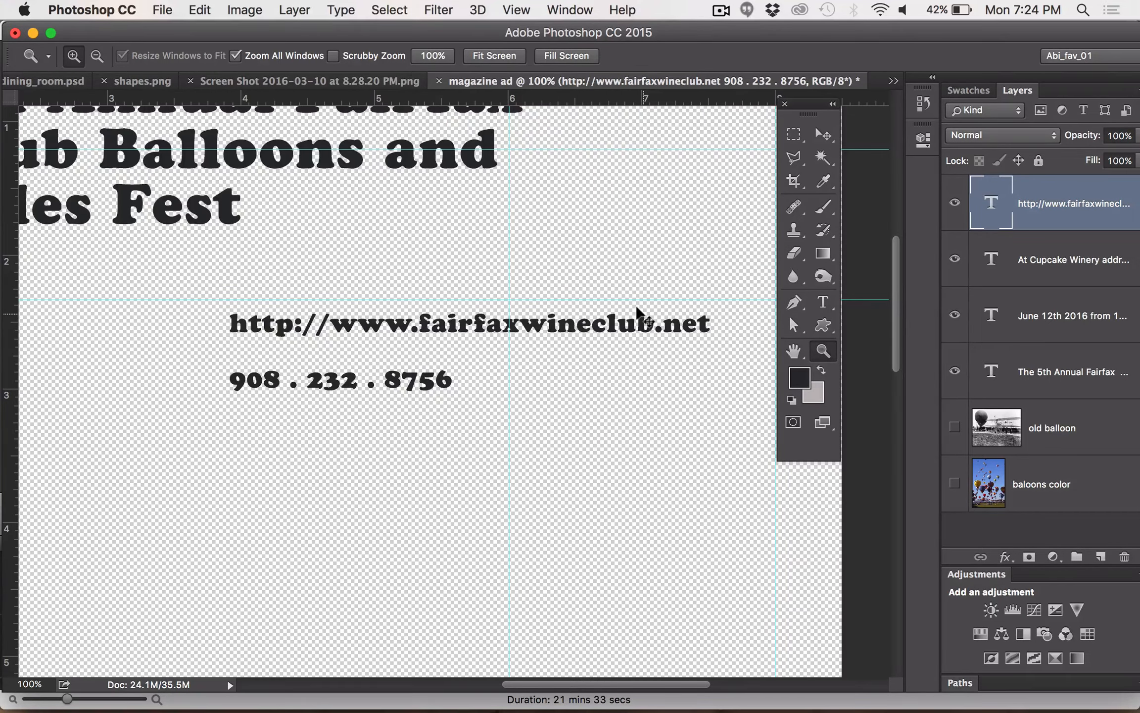
{"action": "key", "text": "super+minus"}
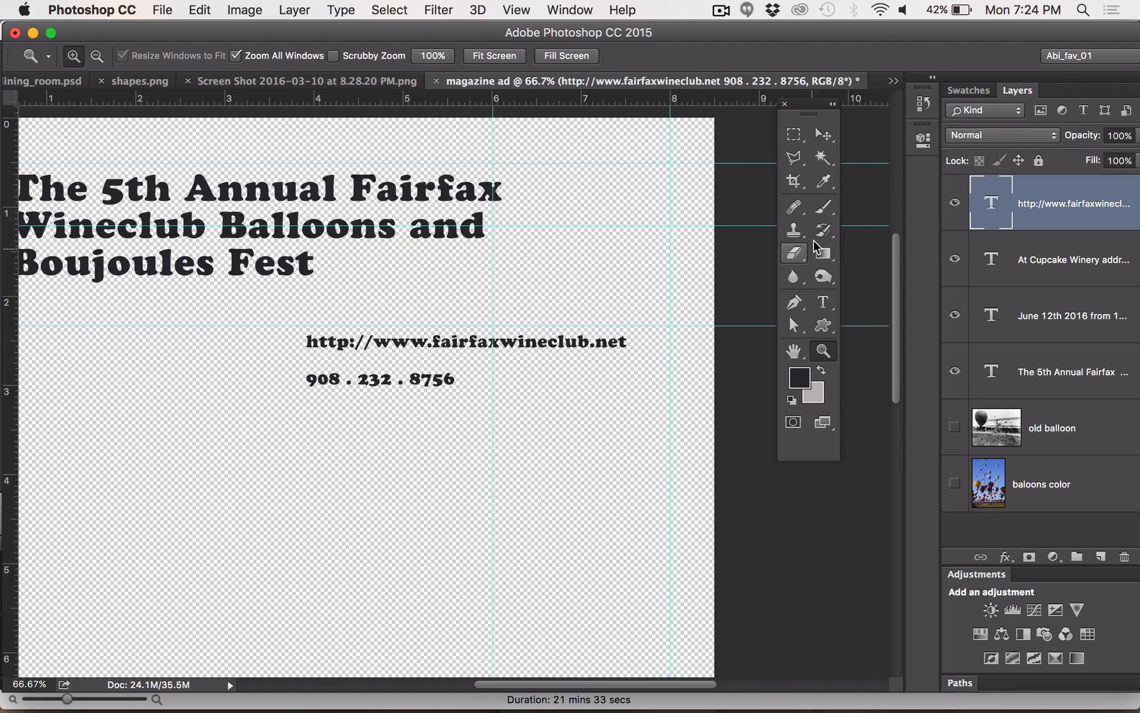
{"action": "left_click", "coordinate": [823, 303]}
{"action": "right_click", "coordinate": [823, 307]}
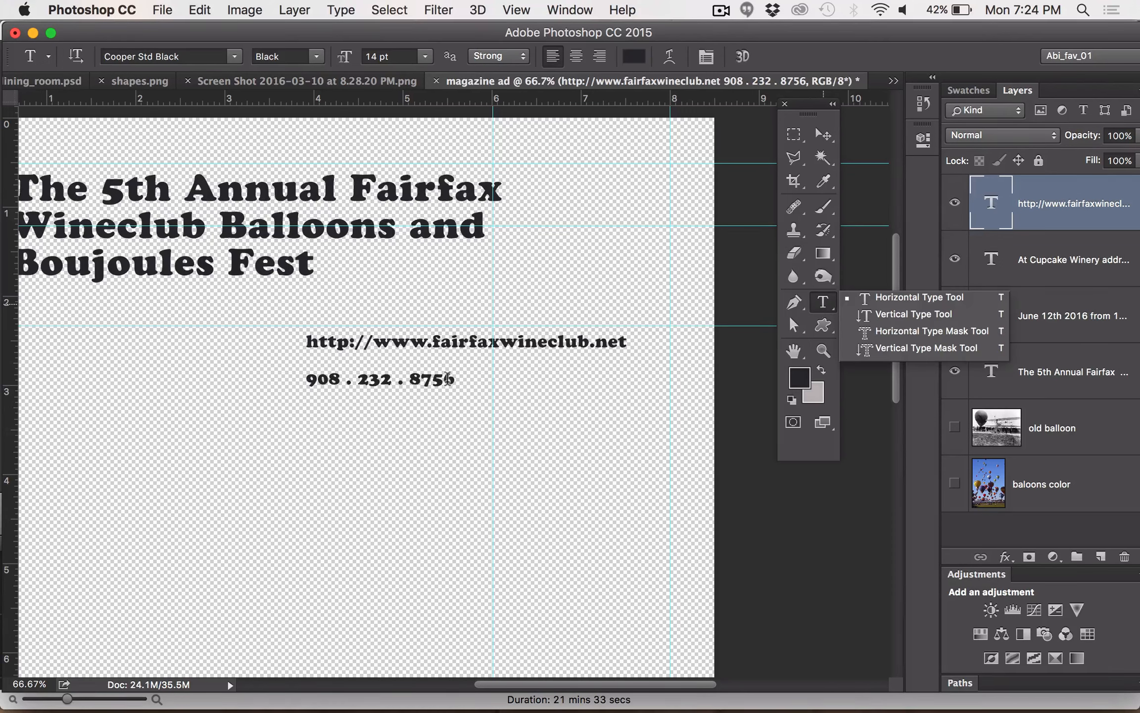
{"action": "left_click", "coordinate": [873, 293]}
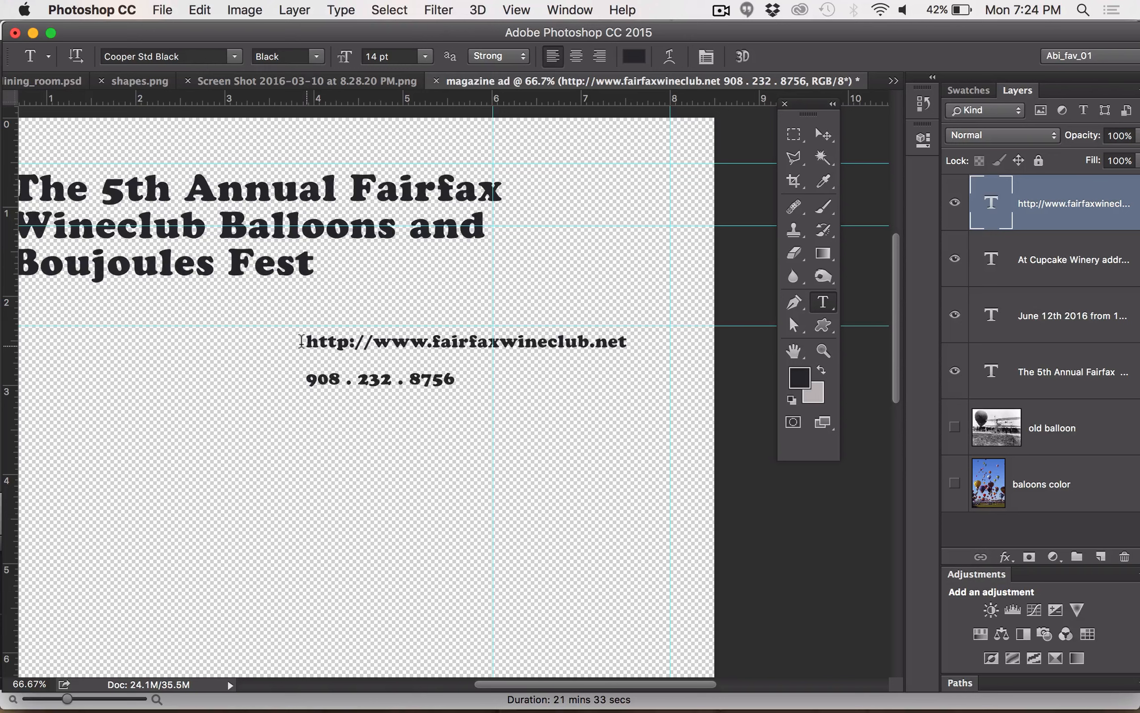
{"action": "left_click", "coordinate": [301, 341]}
{"action": "left_click_drag", "start_coordinate": [304, 340], "coordinate": [482, 404]}
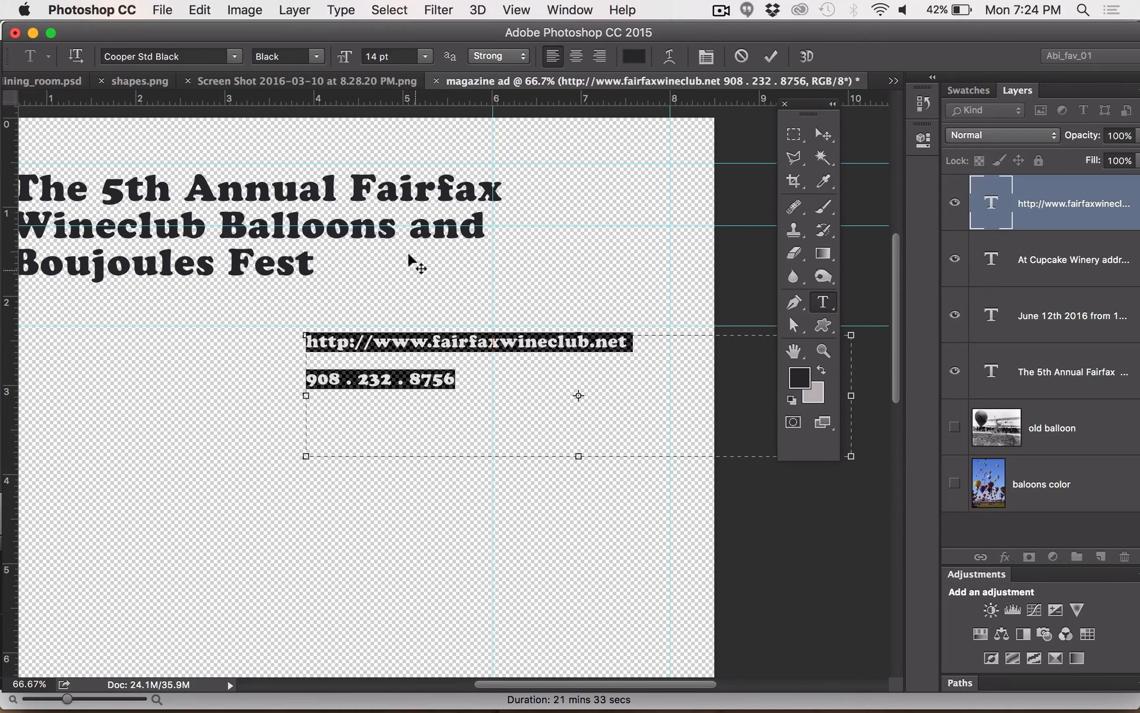
{"action": "left_click", "coordinate": [570, 9]}
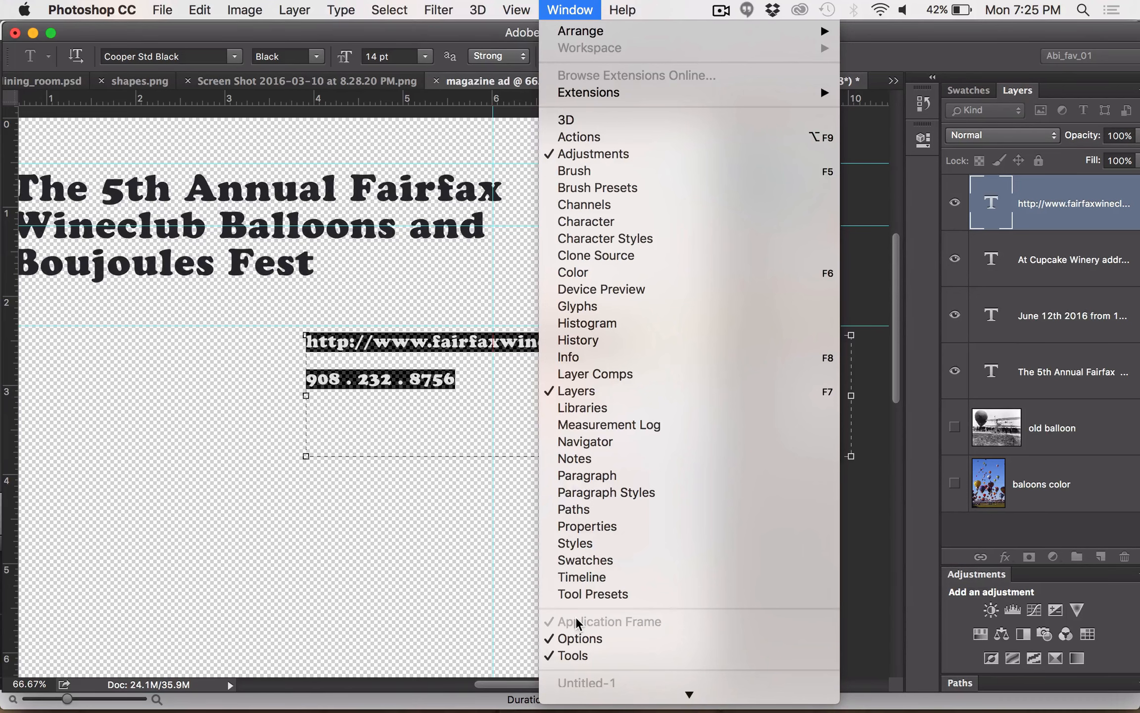
{"action": "left_click", "coordinate": [624, 223]}
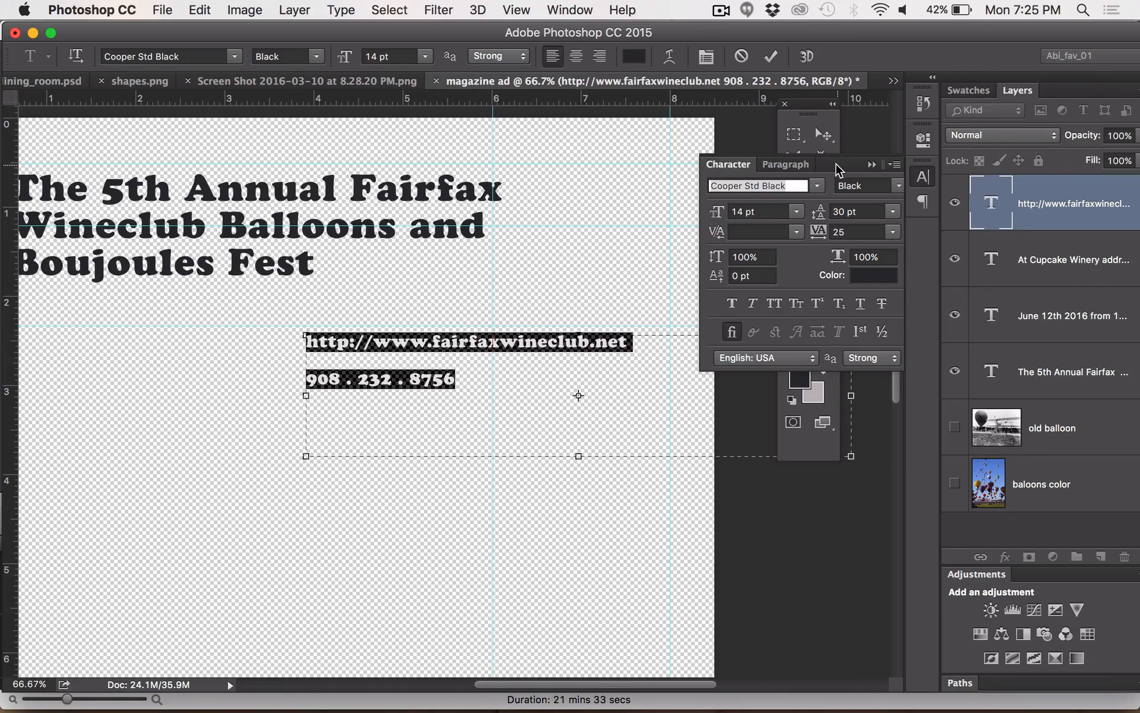
{"action": "left_click_drag", "start_coordinate": [837, 170], "coordinate": [575, 95]}
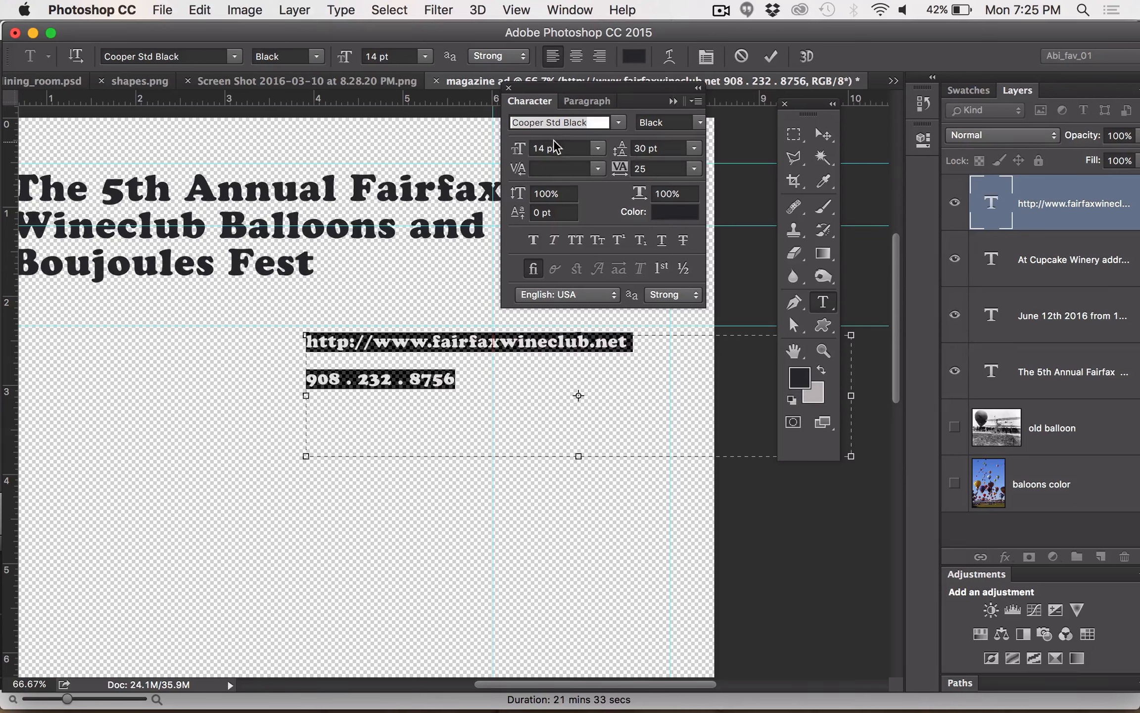
Set the font size of the selected website and phone lines to 21 pt
{"action": "left_click", "coordinate": [544, 147]}
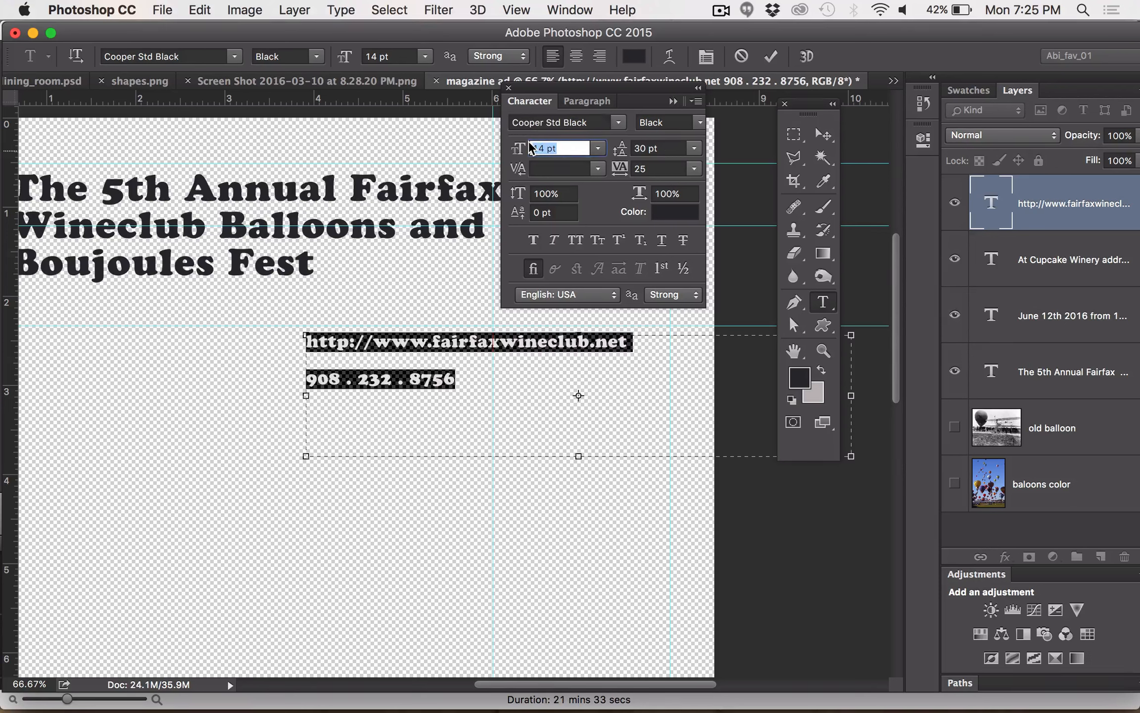
{"action": "key", "text": "Up"}
{"action": "key", "text": "Up"}
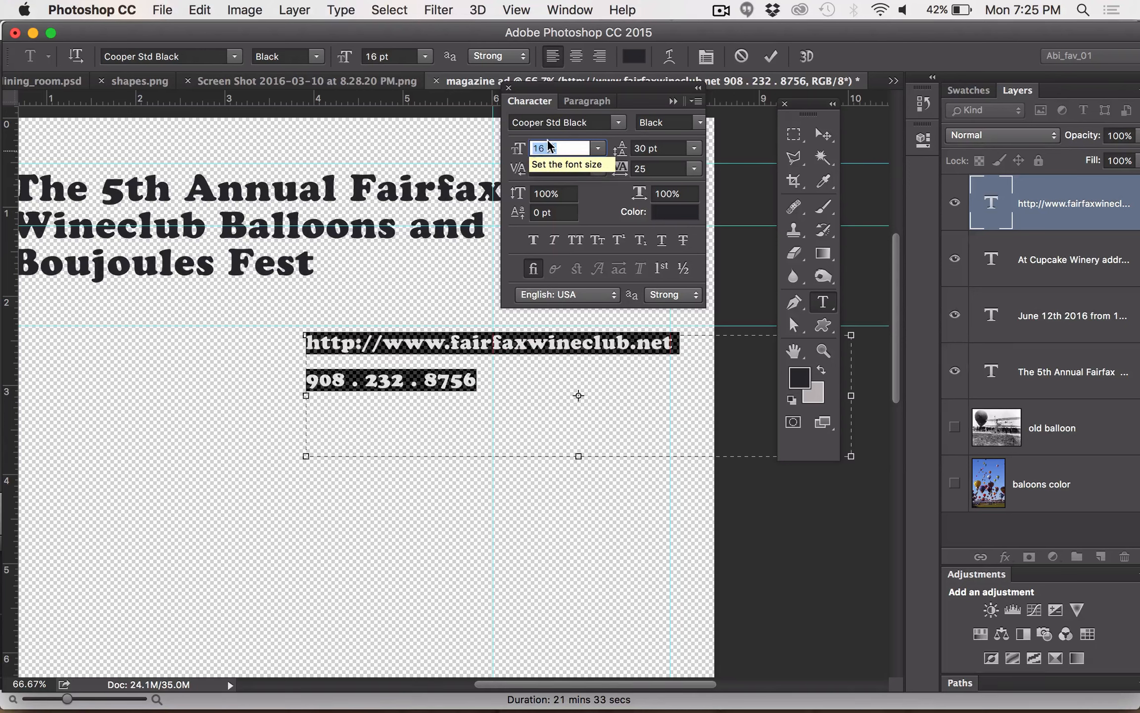
{"action": "type", "text": "17"}
{"action": "key", "text": "Return"}
{"action": "key", "text": "Up"}
{"action": "key", "text": "Up"}
{"action": "key", "text": "Up"}
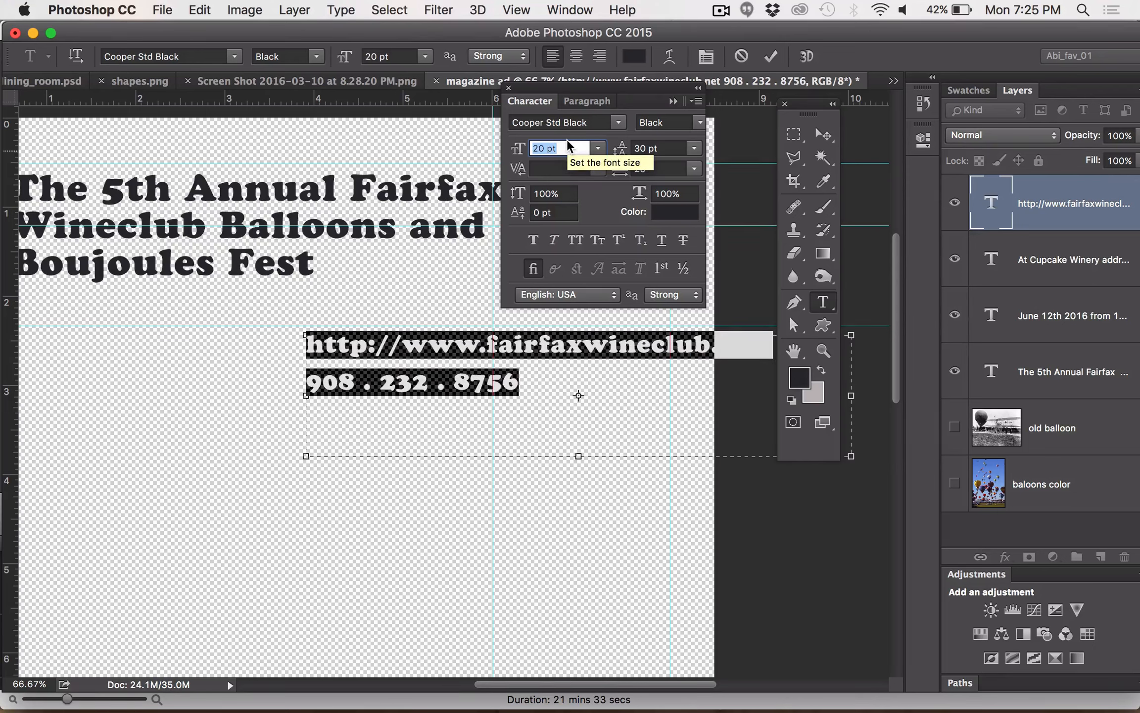
{"action": "key", "text": "Up"}
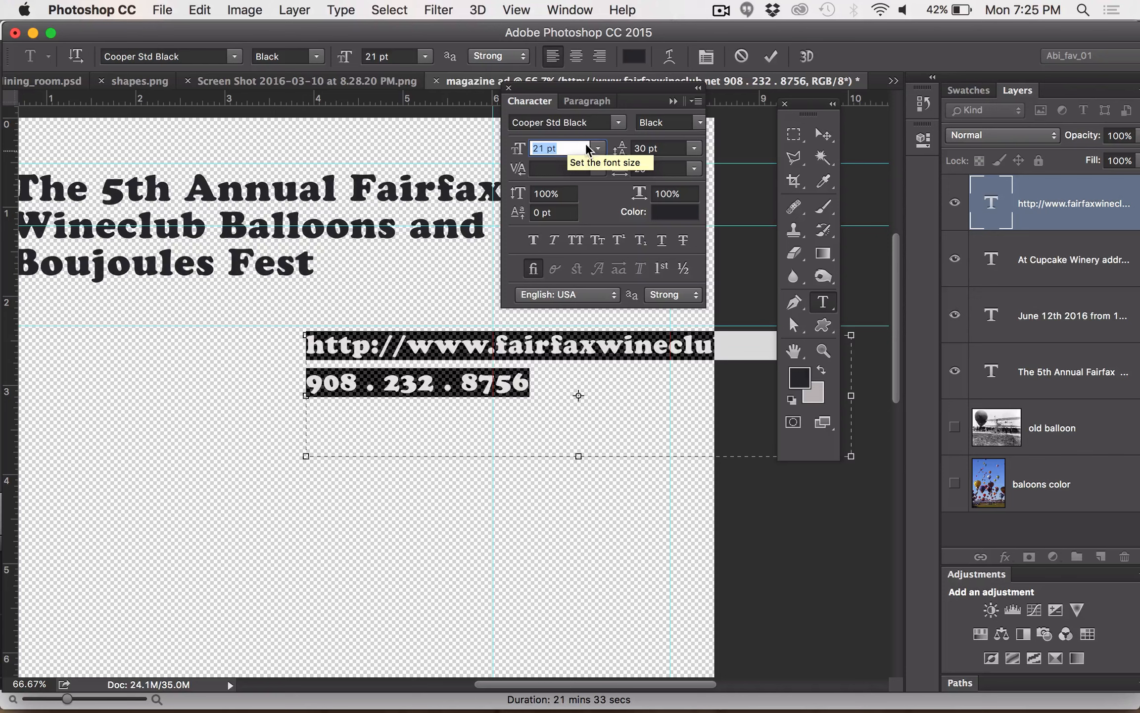
Set the leading of the selected website and phone lines to 25 pt
{"action": "left_click", "coordinate": [641, 148]}
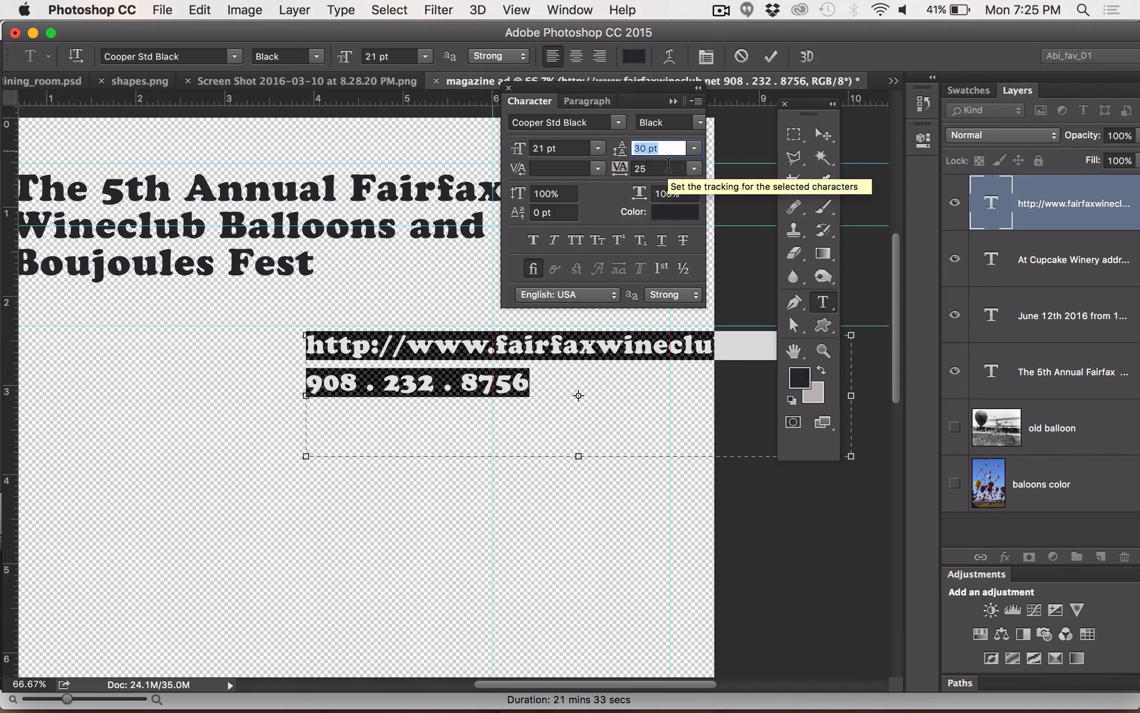
{"action": "key", "text": "Down"}
{"action": "key", "text": "Down"}
{"action": "key", "text": "Down"}
{"action": "key", "text": "Down"}
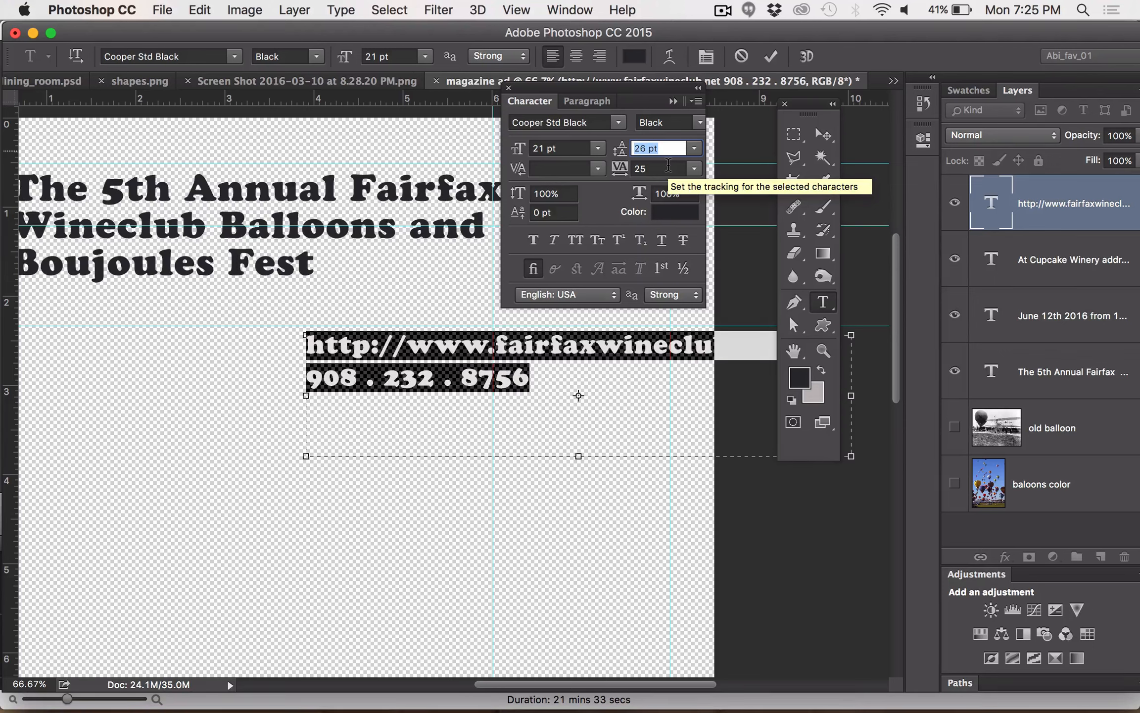
{"action": "key", "text": "Down"}
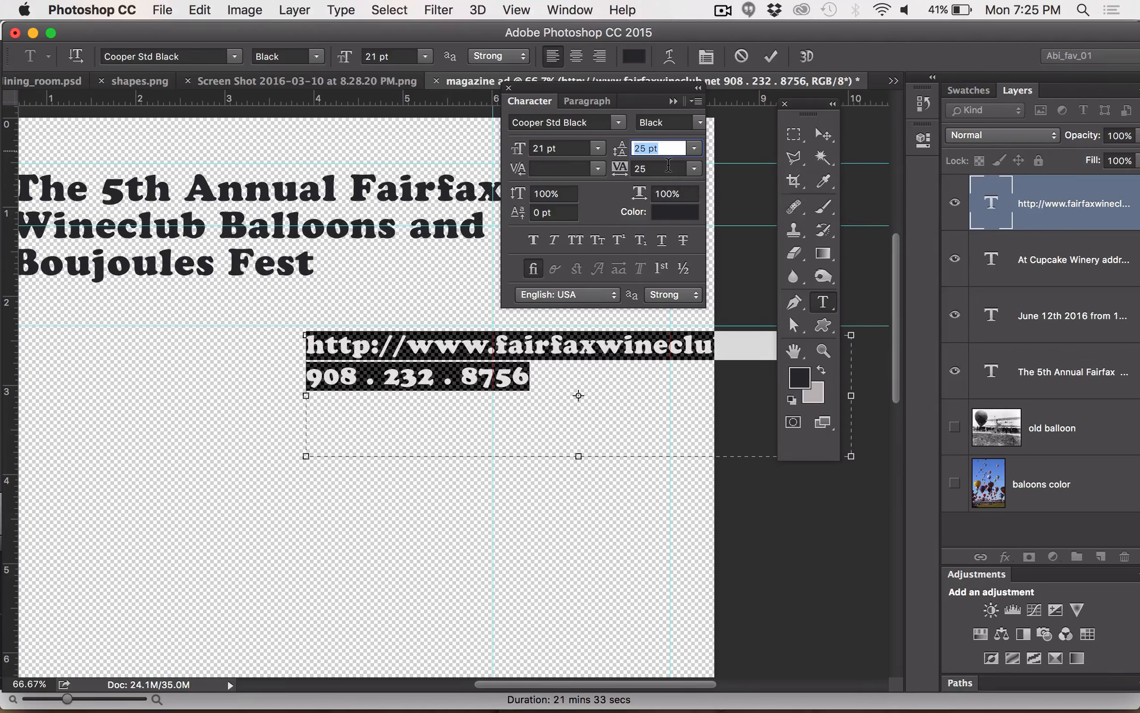
Commit the text edit and shift the website and phone text block about half an inch to the left
{"action": "left_click", "coordinate": [822, 138]}
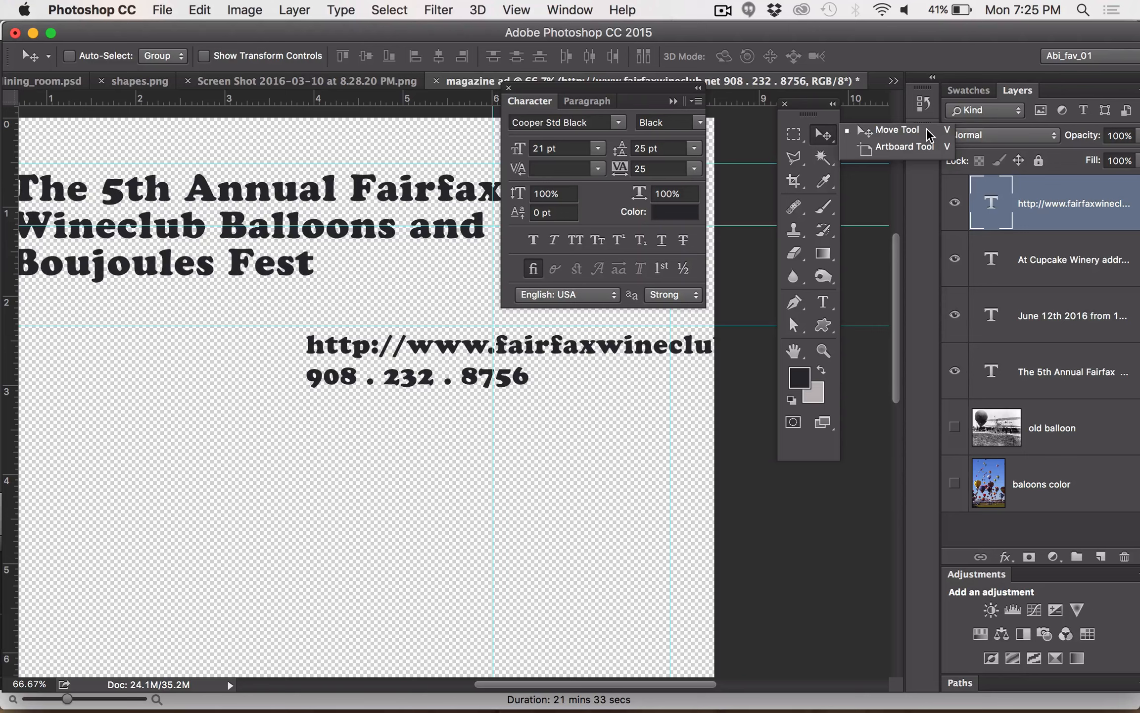
{"action": "left_click", "coordinate": [529, 338]}
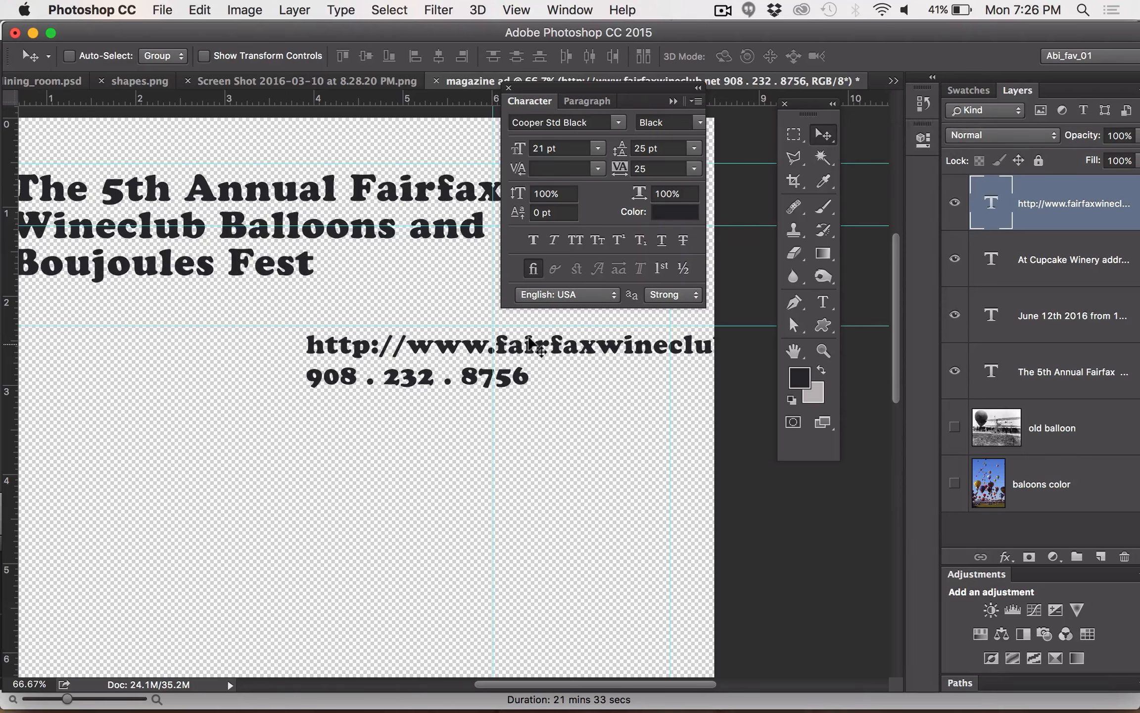
{"action": "left_click_drag", "start_coordinate": [510, 346], "coordinate": [463, 346]}
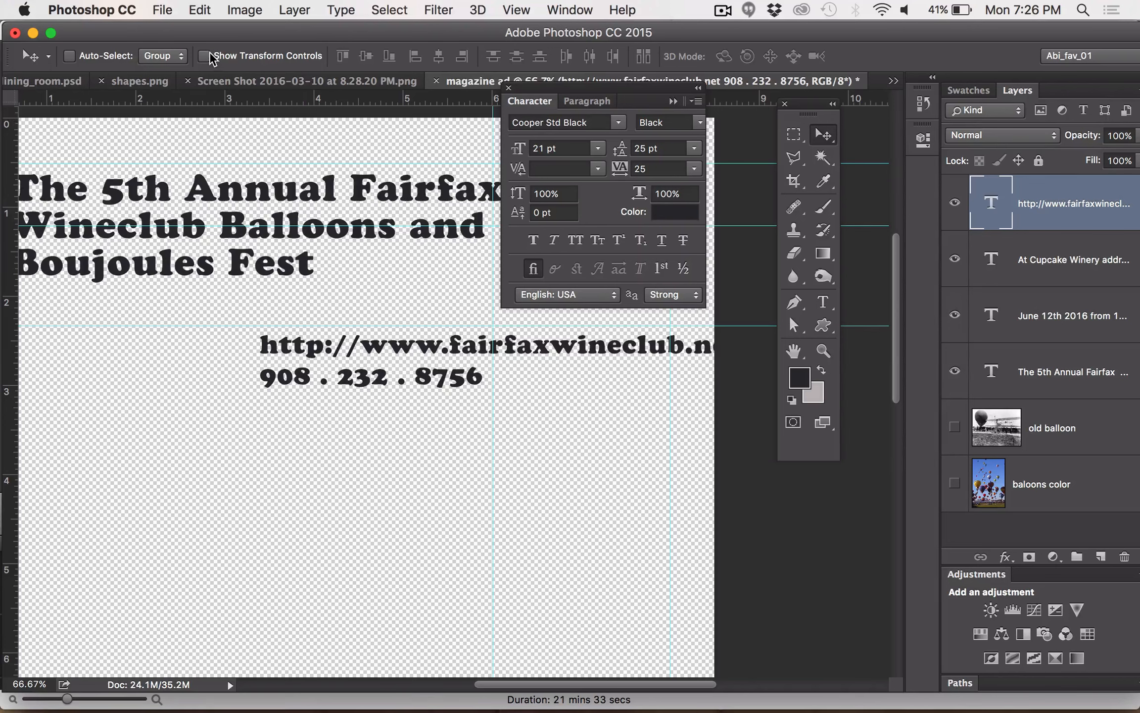
With Auto-Select briefly on, nudge the headline up and left, and move the contact text left to start at about the 2-inch mark
{"action": "left_click", "coordinate": [70, 56]}
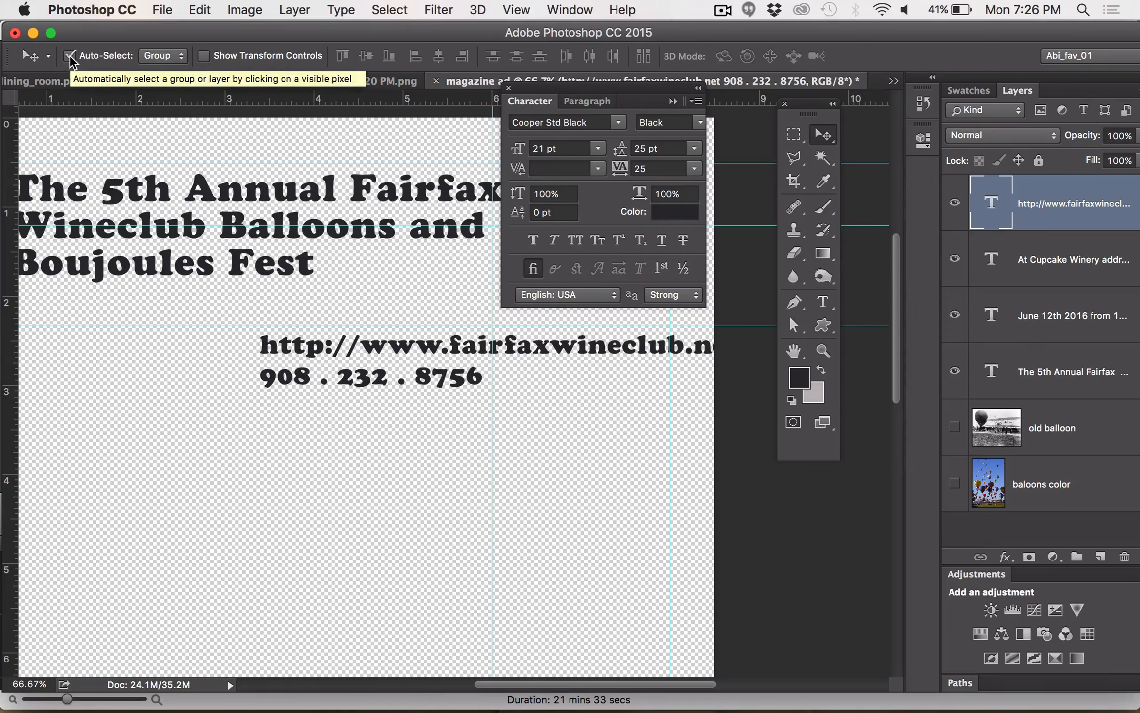
{"action": "left_click_drag", "start_coordinate": [193, 185], "coordinate": [178, 179]}
{"action": "left_click_drag", "start_coordinate": [273, 340], "coordinate": [200, 338]}
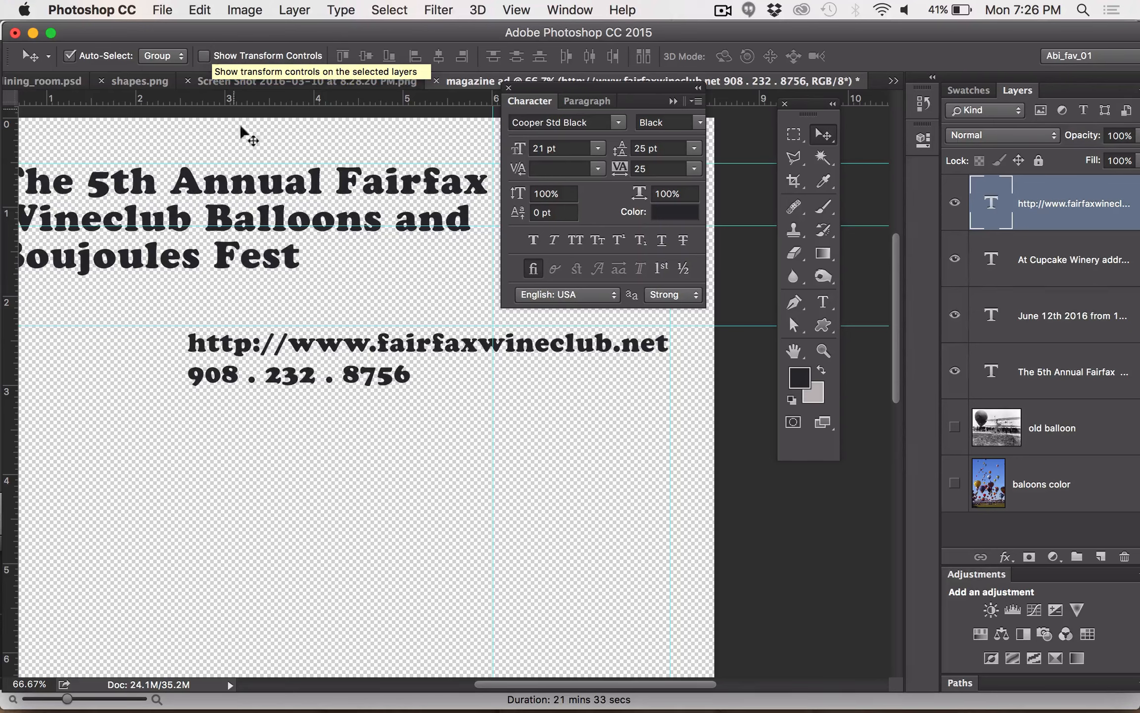
{"action": "left_click", "coordinate": [70, 55]}
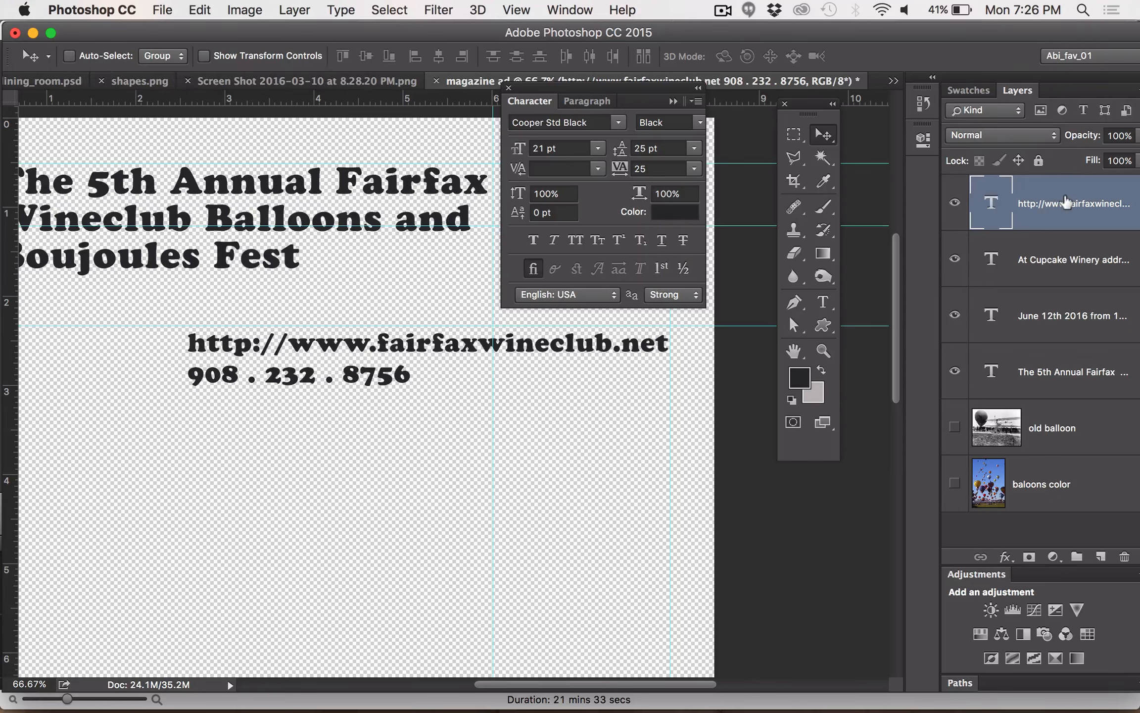
{"action": "left_click_drag", "start_coordinate": [630, 343], "coordinate": [590, 338]}
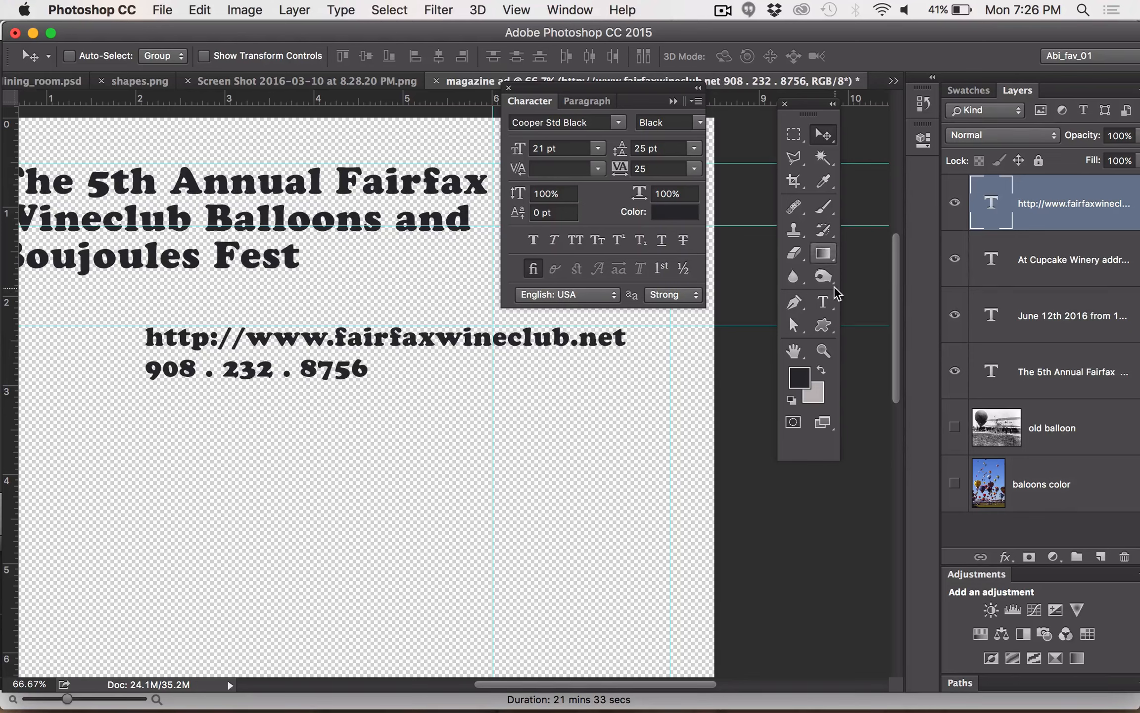
Insert "for info call:" before the phone number in the contact text block
{"action": "left_click", "coordinate": [821, 306]}
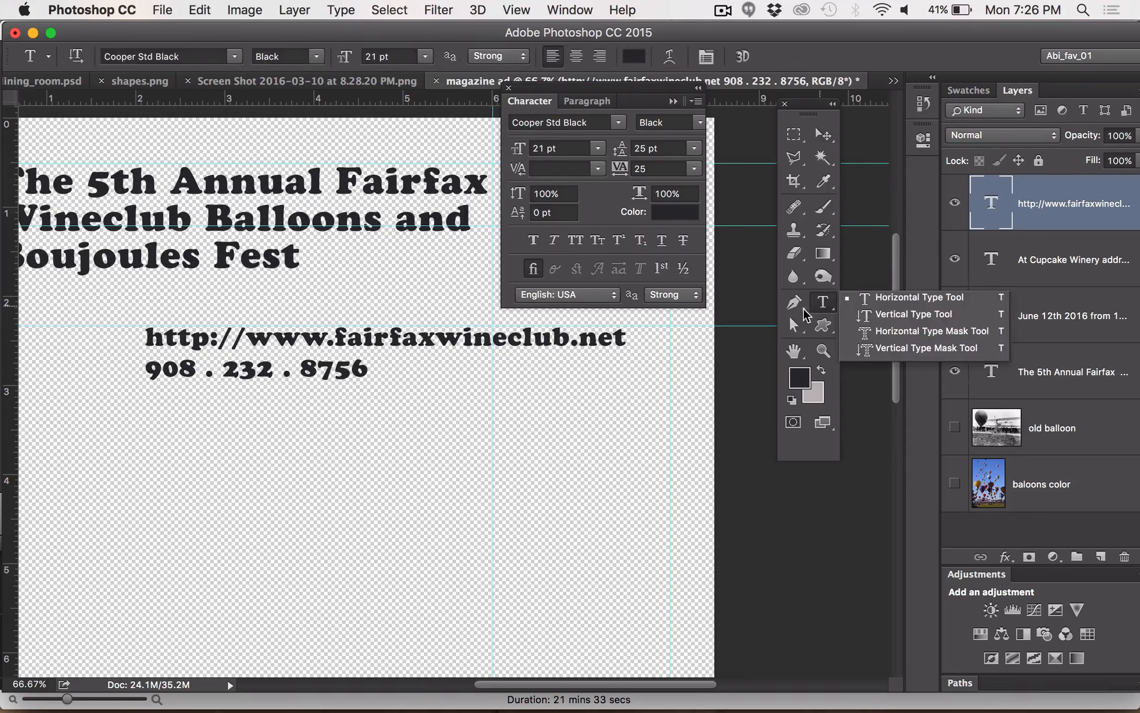
{"action": "left_click", "coordinate": [143, 367]}
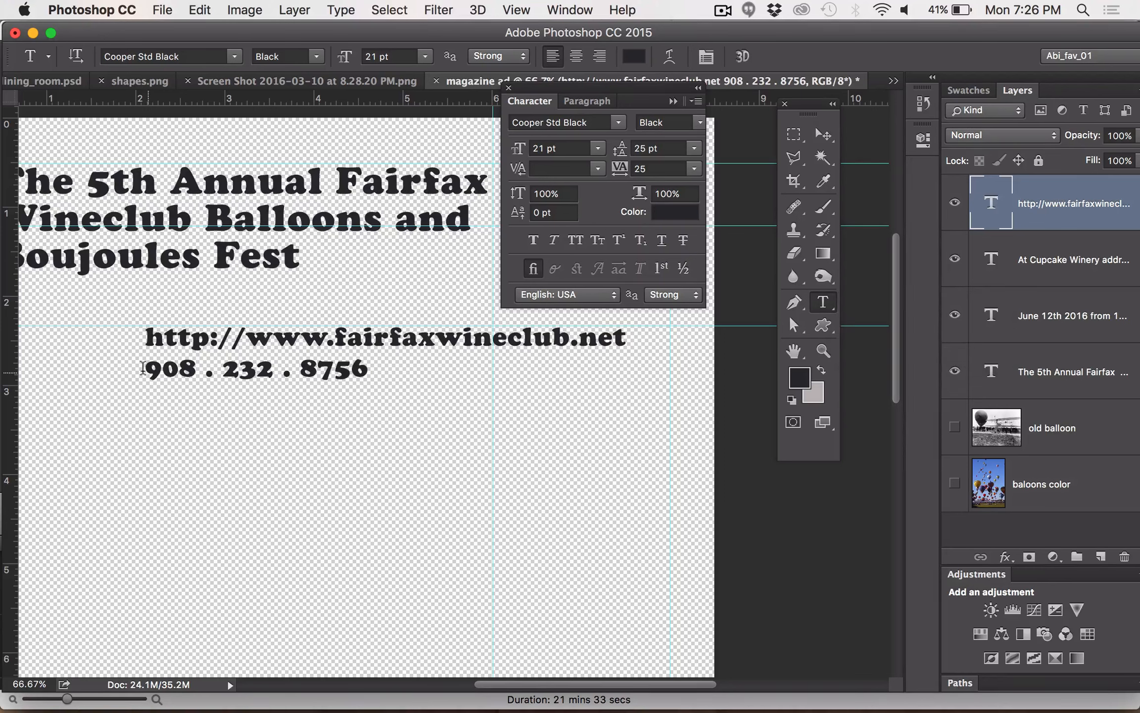
{"action": "left_click", "coordinate": [144, 364]}
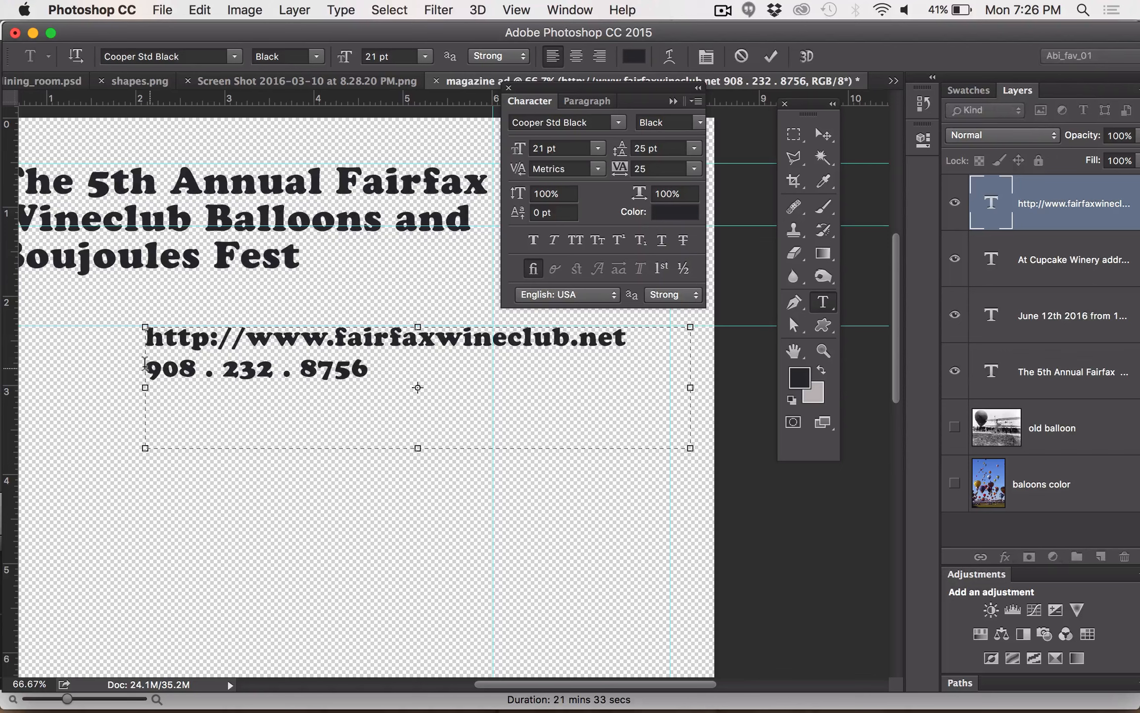
{"action": "type", "text": "ph:"}
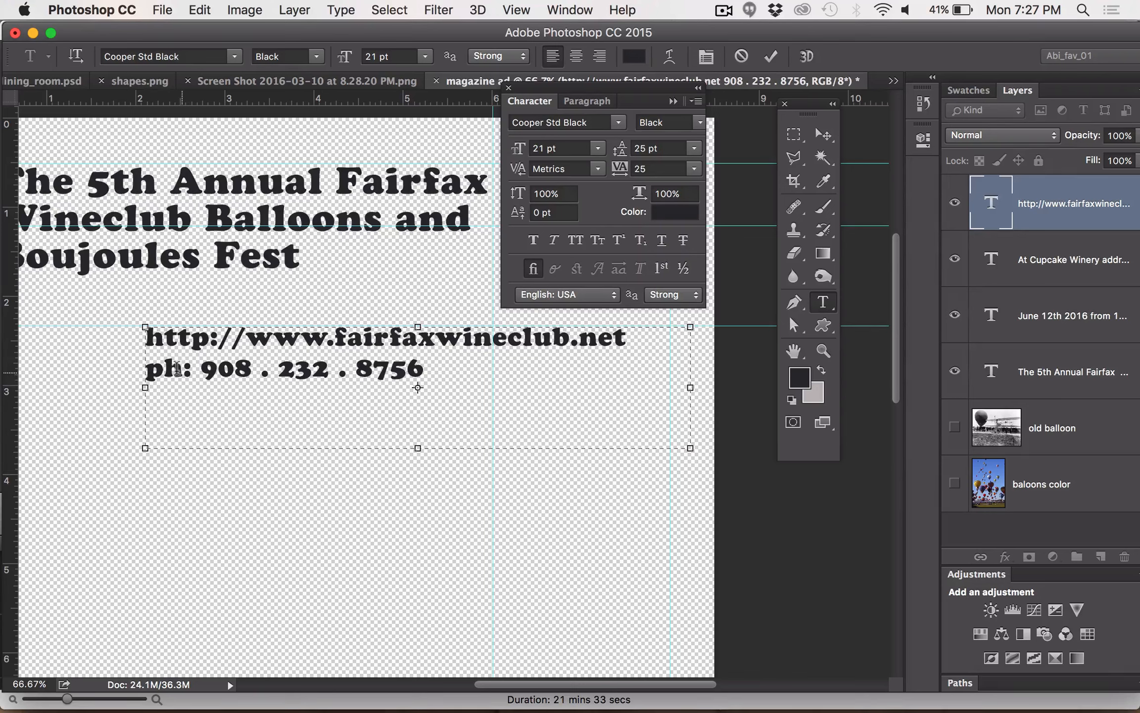
{"action": "left_click_drag", "start_coordinate": [179, 368], "coordinate": [143, 367]}
{"action": "type", "text": "for inf"}
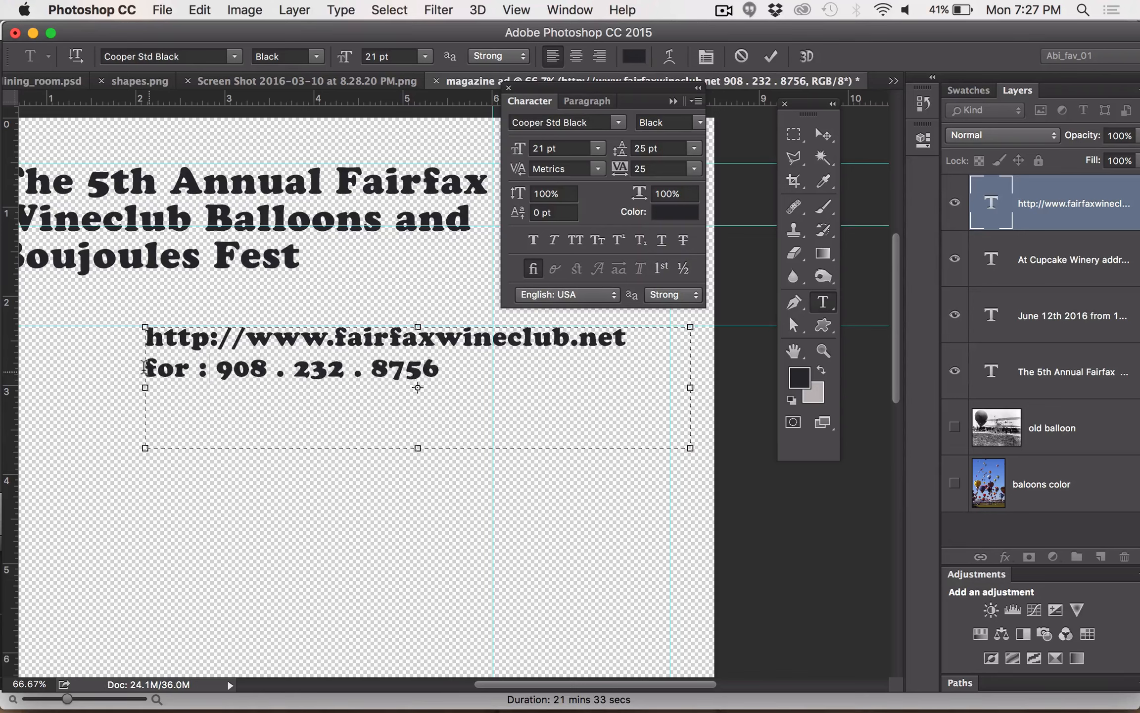
{"action": "type", "text": "o cLL"}
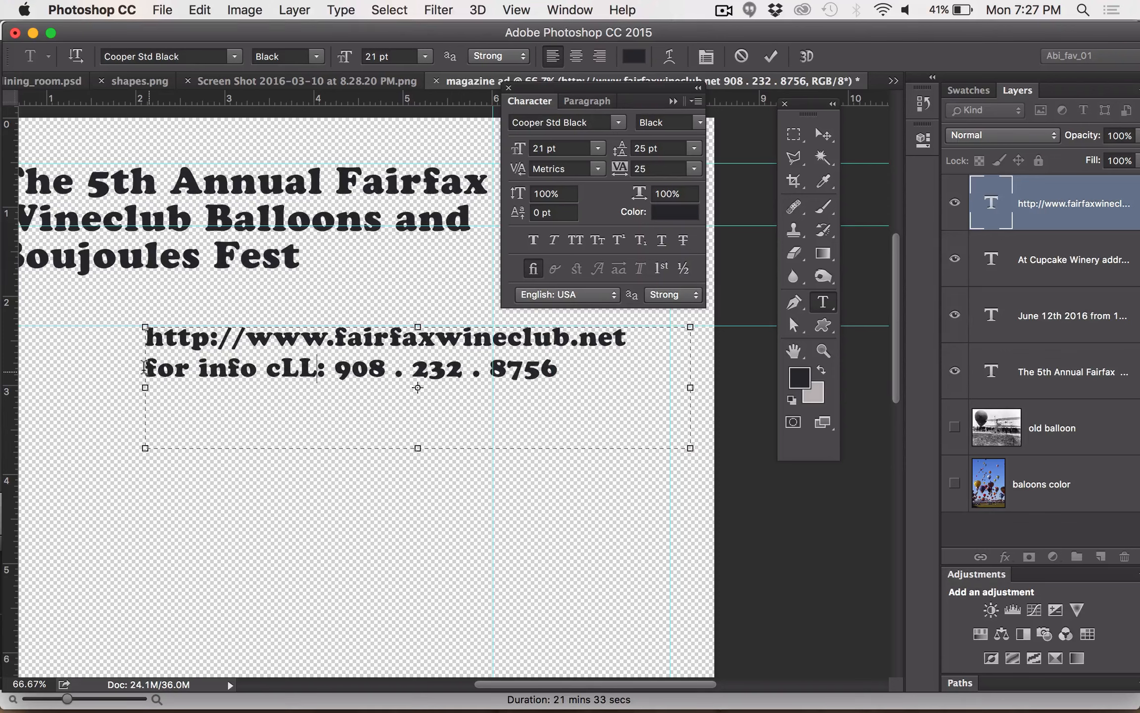
{"action": "key", "text": "BackSpace"}
{"action": "key", "text": "BackSpace"}
{"action": "type", "text": "a"}
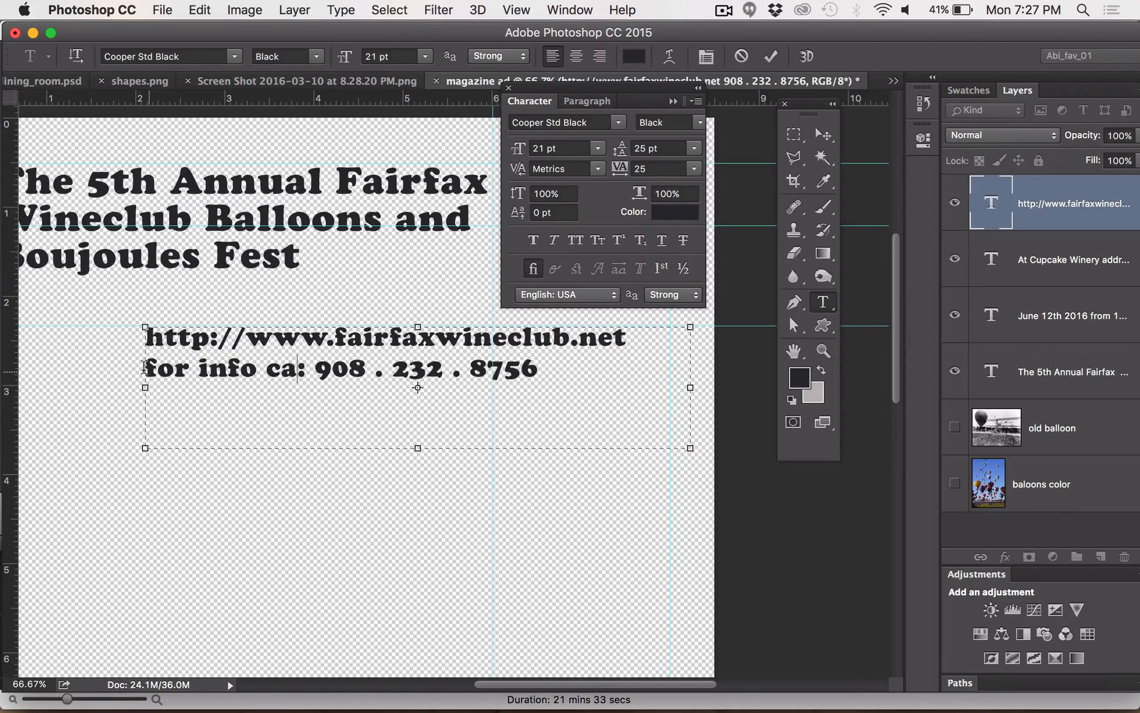
{"action": "type", "text": "ll"}
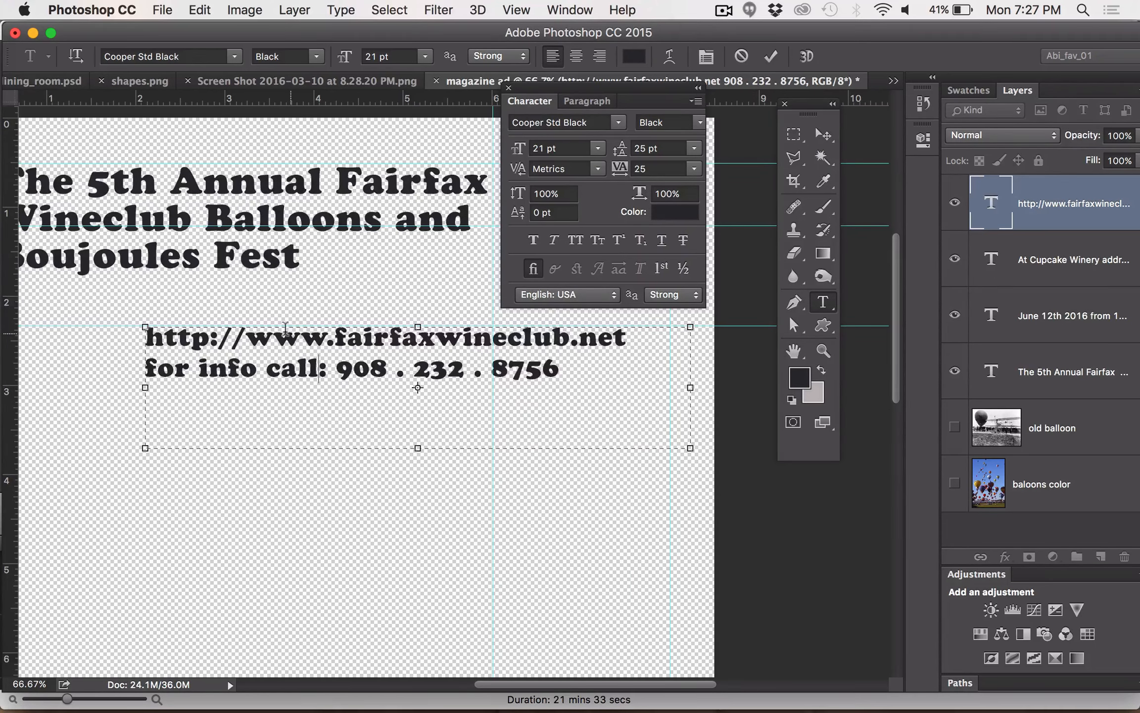
Move the Character panel off the headline so the full headline text is accessible
{"action": "scroll", "coordinate": [483, 149], "scroll_direction": "up", "scroll_amount": 3}
{"action": "scroll", "coordinate": [483, 149], "scroll_direction": "left", "scroll_amount": 5}
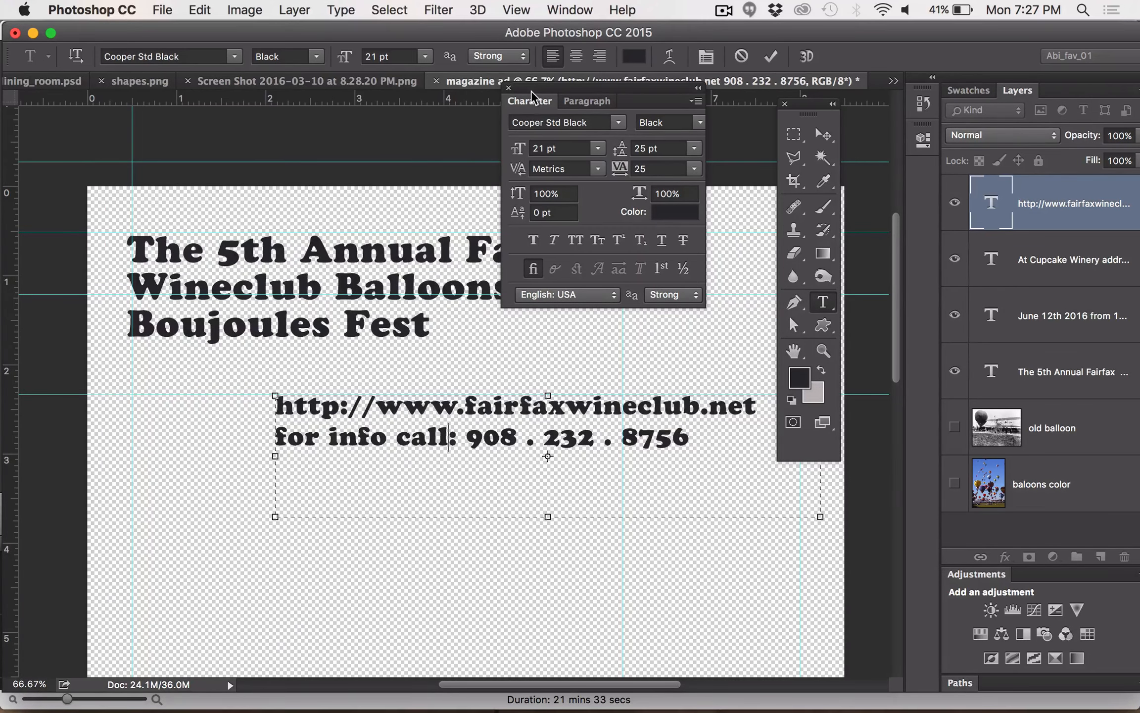
{"action": "left_click_drag", "start_coordinate": [531, 91], "coordinate": [531, 451]}
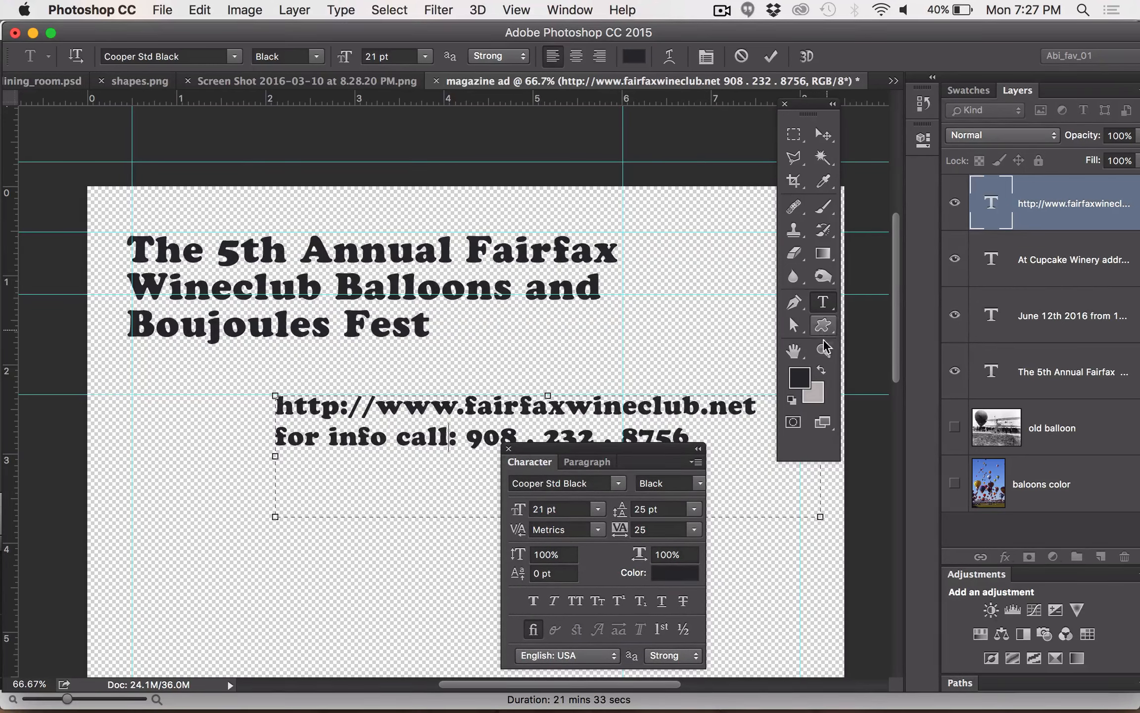
Replace the word "and" with "&" in the second line of the headline text layer
{"action": "left_click", "coordinate": [822, 303]}
{"action": "left_click", "coordinate": [418, 322]}
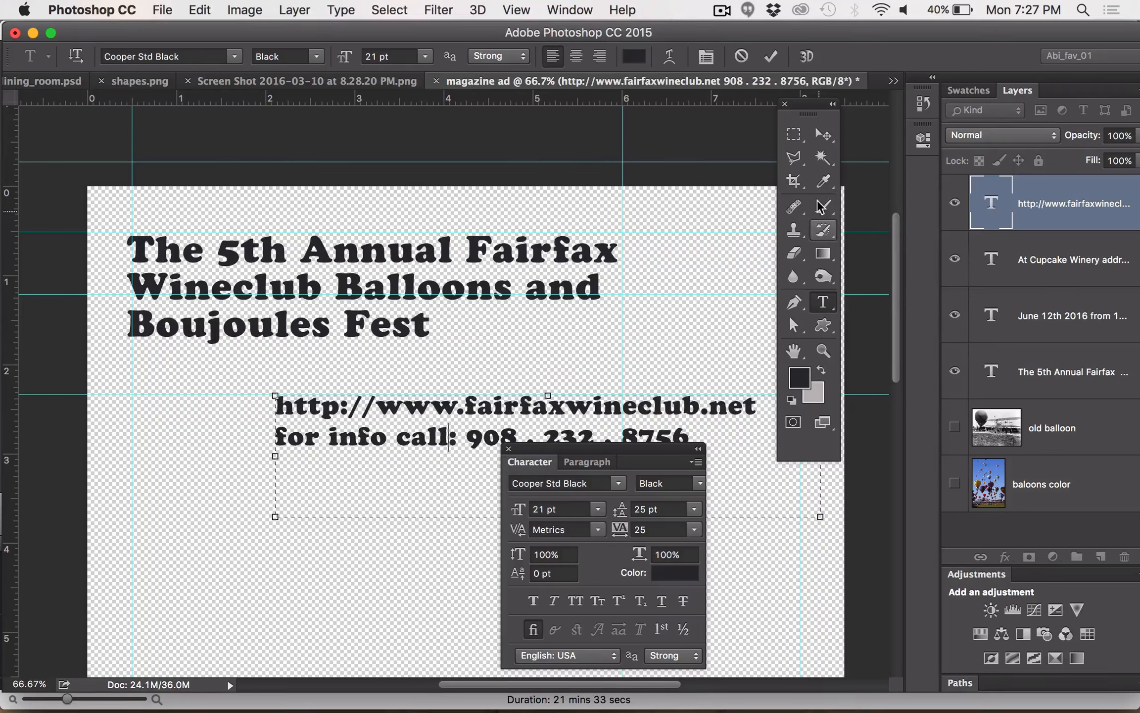
{"action": "left_click", "coordinate": [825, 303]}
{"action": "left_click", "coordinate": [149, 246]}
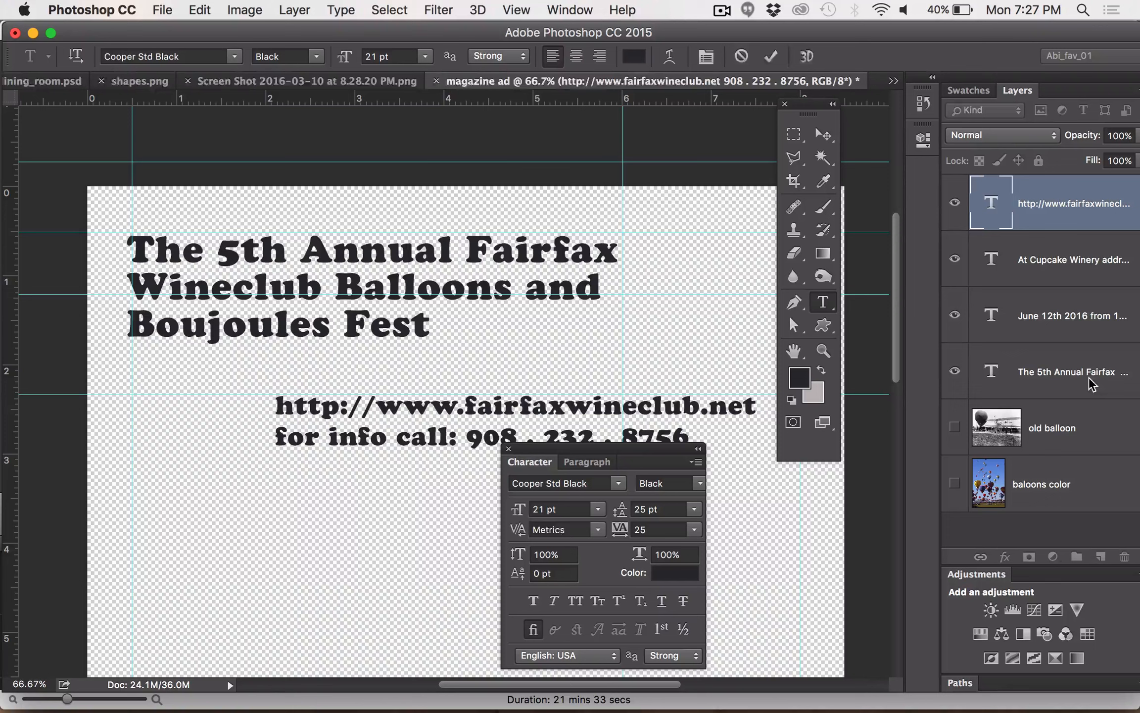
{"action": "left_click", "coordinate": [1065, 366]}
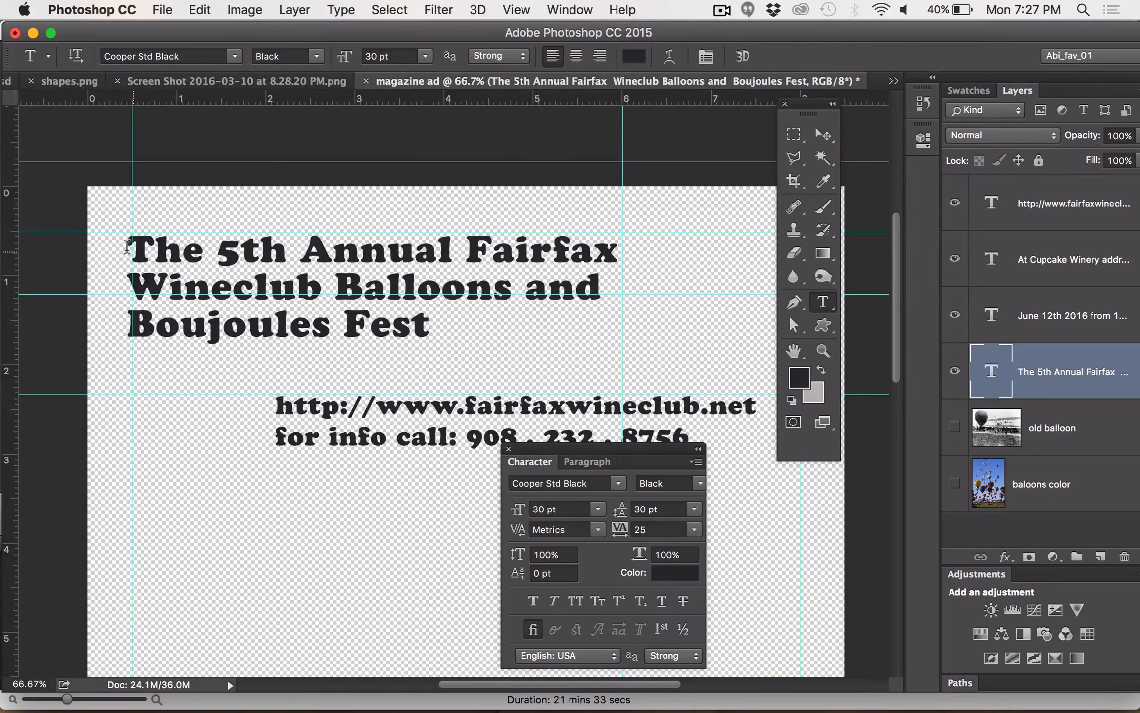
{"action": "left_click_drag", "start_coordinate": [125, 241], "coordinate": [528, 290]}
{"action": "left_click", "coordinate": [604, 286]}
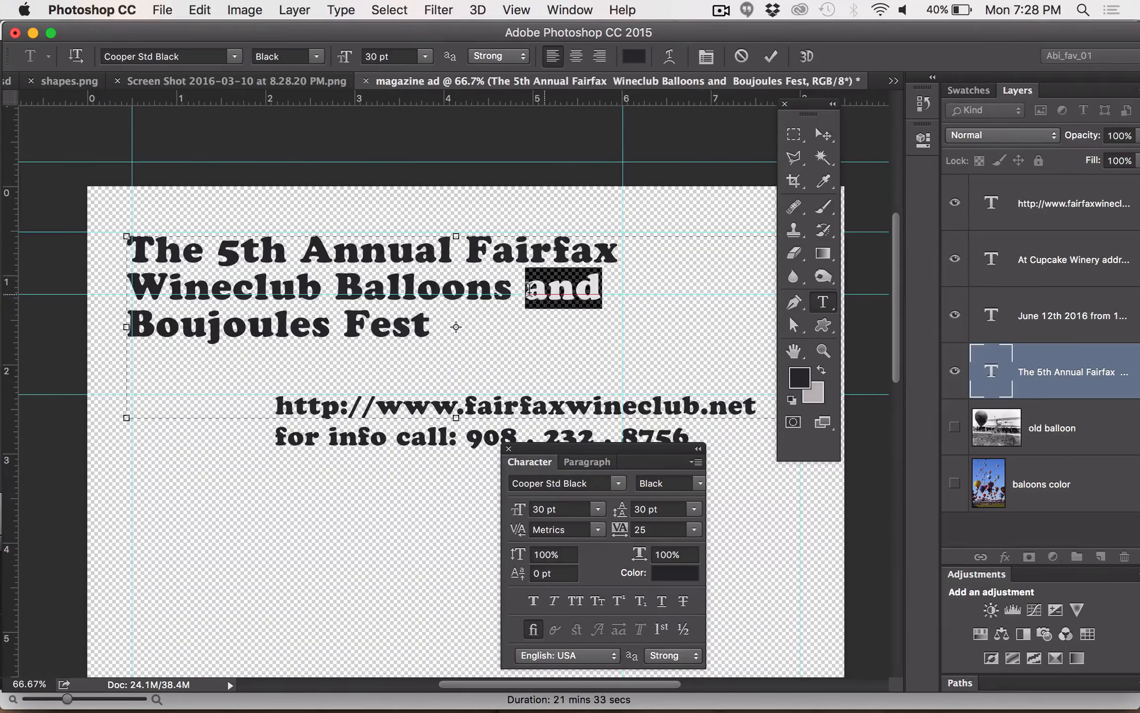
{"action": "type", "text": "&"}
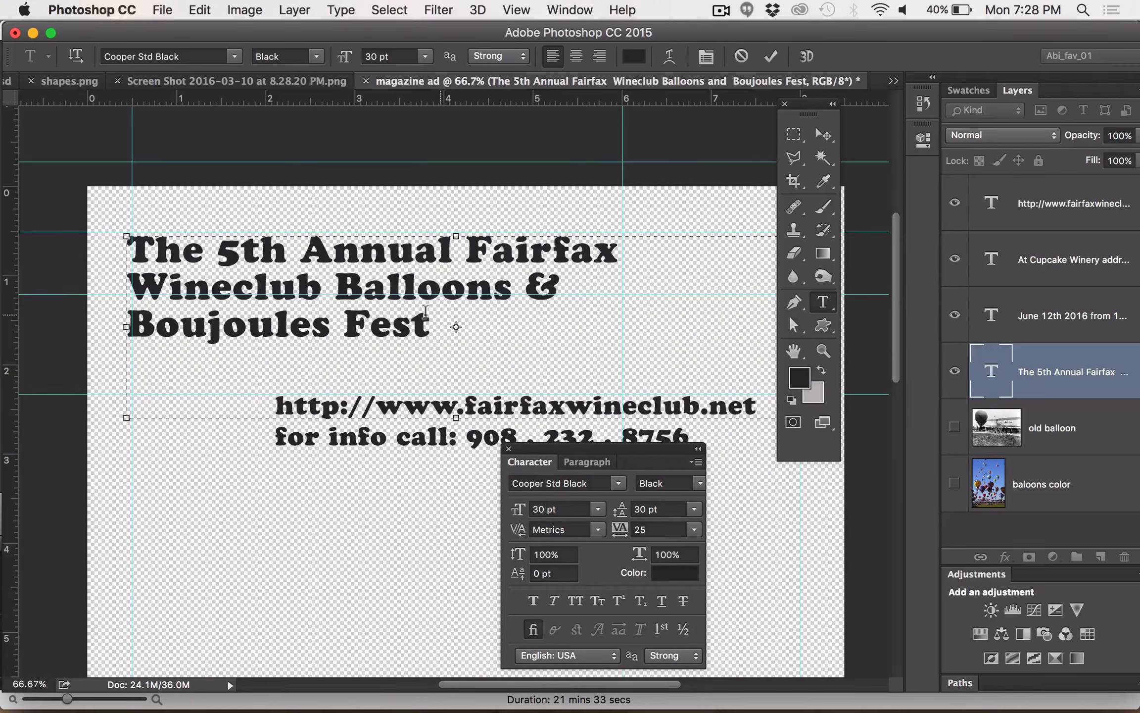
{"action": "left_click_drag", "start_coordinate": [561, 286], "coordinate": [86, 285]}
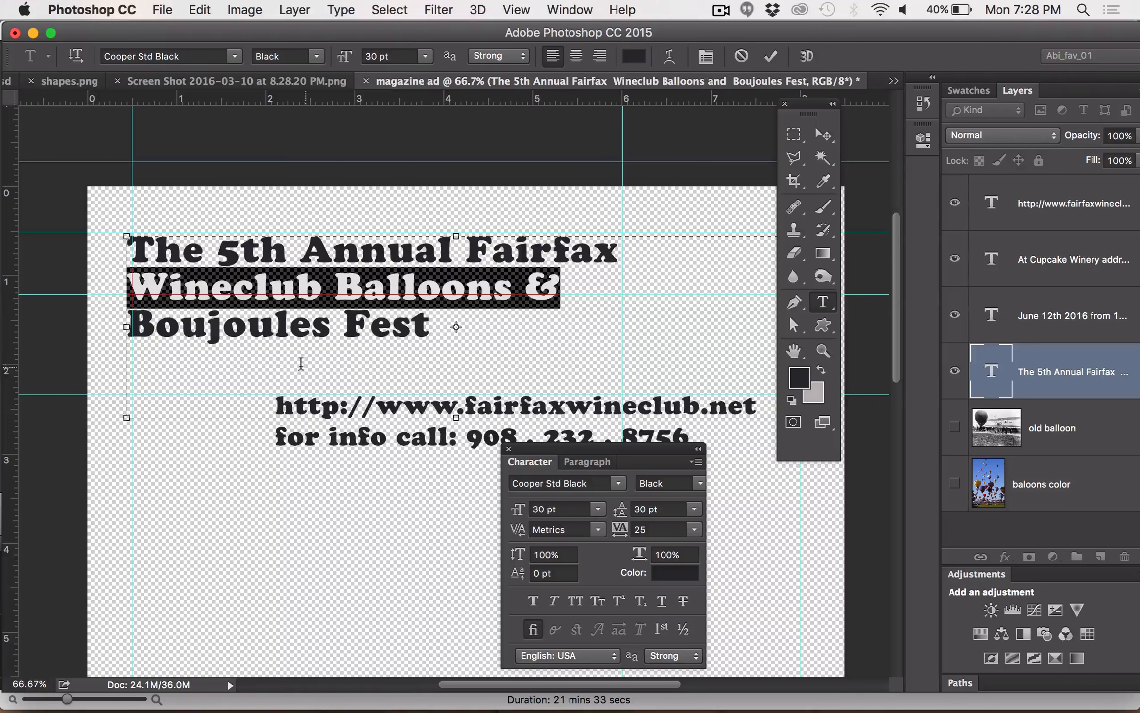
Save the document to the Desktop as magazine ad.psd in Photoshop format, with layers, the embedded color profile and Maximize Compatibility
{"action": "left_click", "coordinate": [163, 10]}
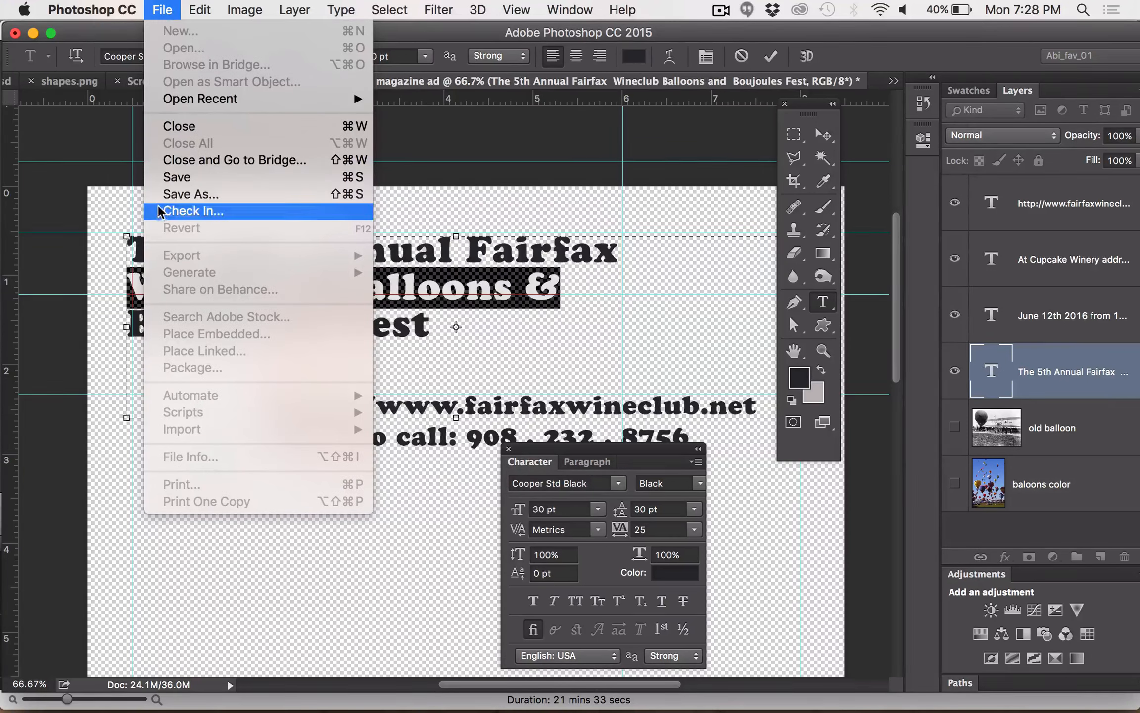
{"action": "left_click", "coordinate": [173, 194]}
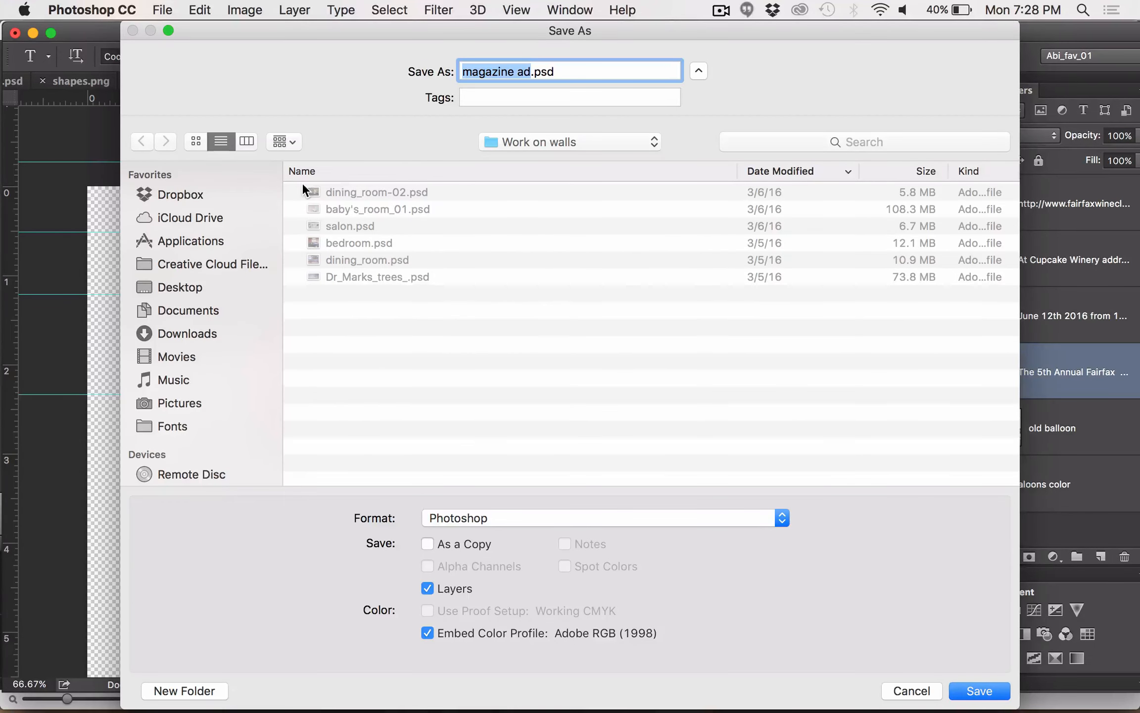
{"action": "left_click", "coordinate": [151, 280]}
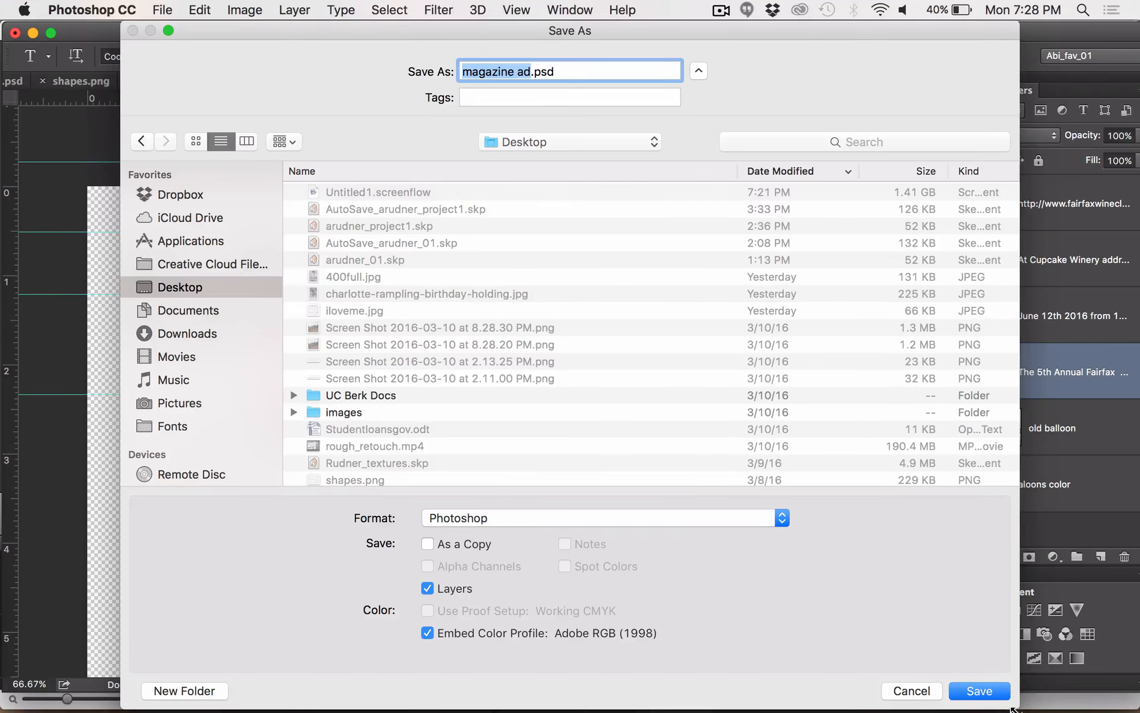
{"action": "left_click", "coordinate": [993, 691]}
{"action": "left_click", "coordinate": [690, 518]}
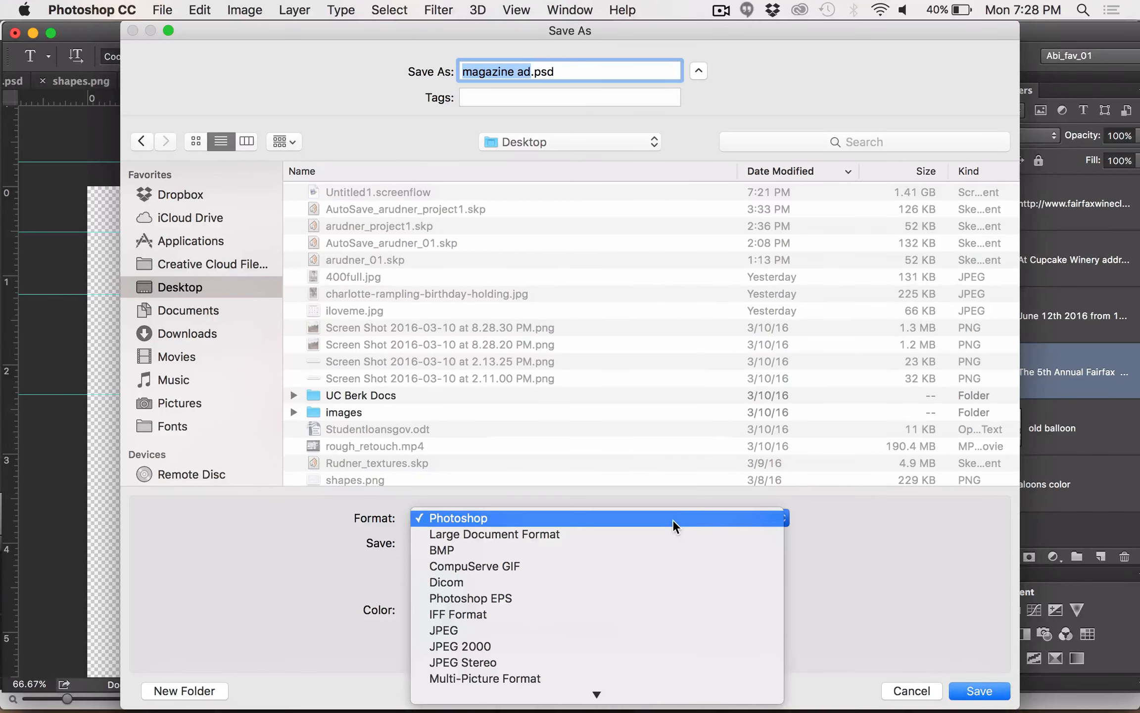
{"action": "left_click", "coordinate": [673, 519]}
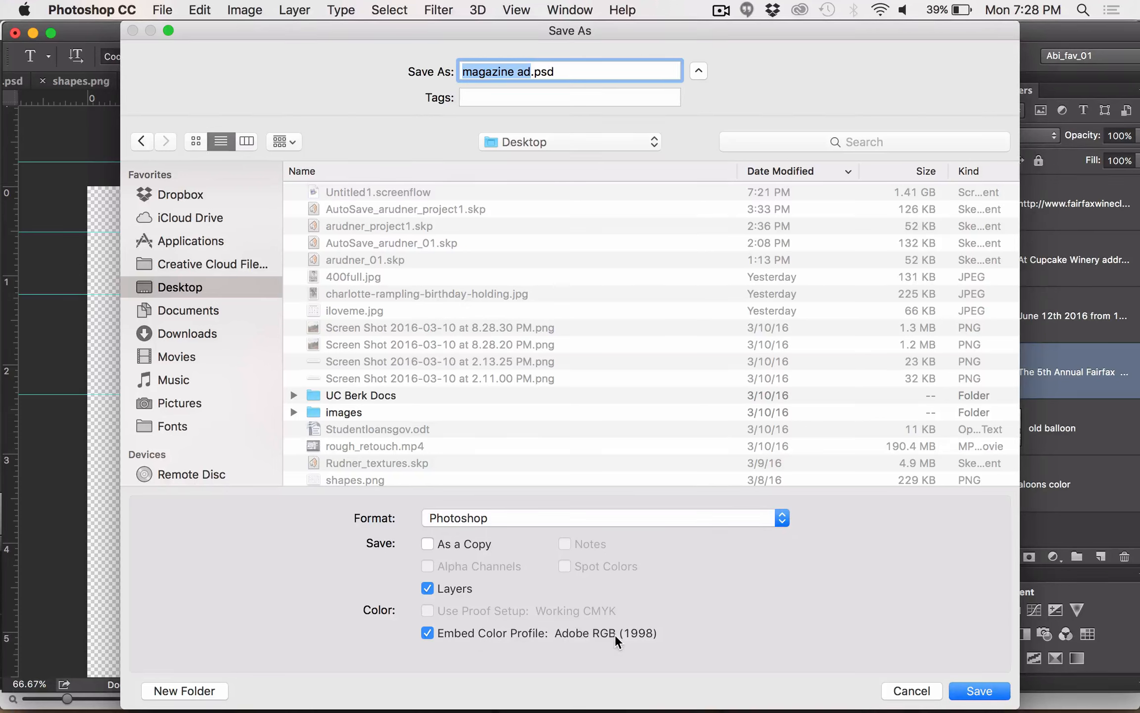
{"action": "left_click", "coordinate": [978, 689]}
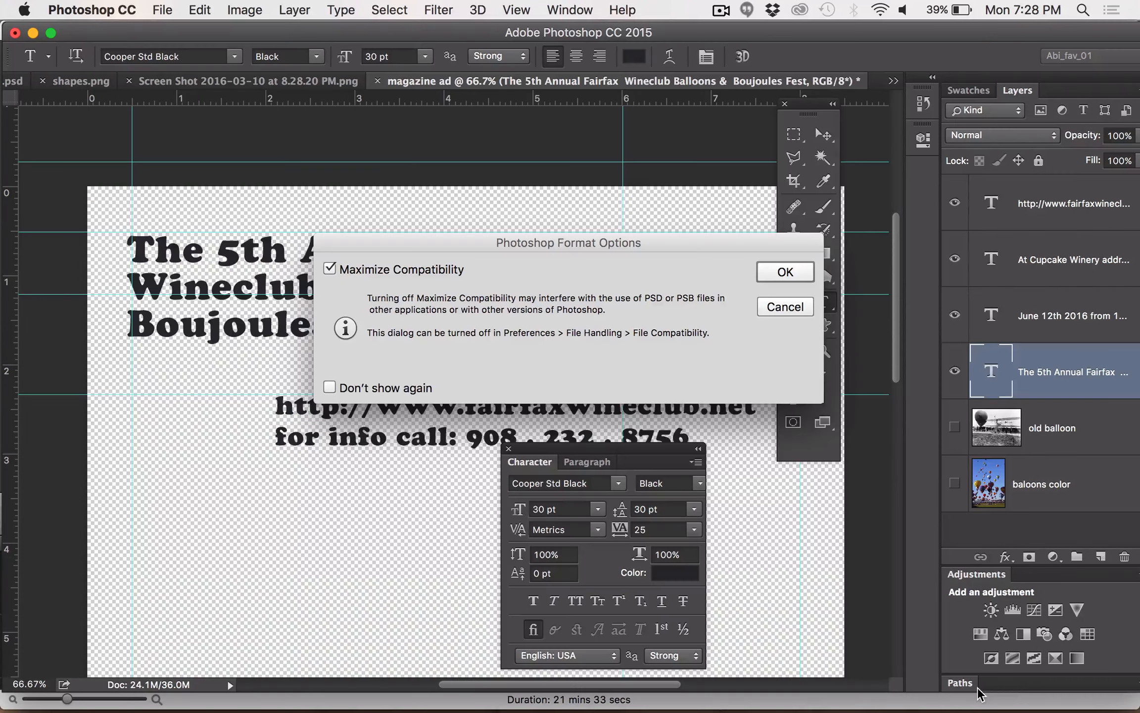
{"action": "left_click", "coordinate": [791, 272]}
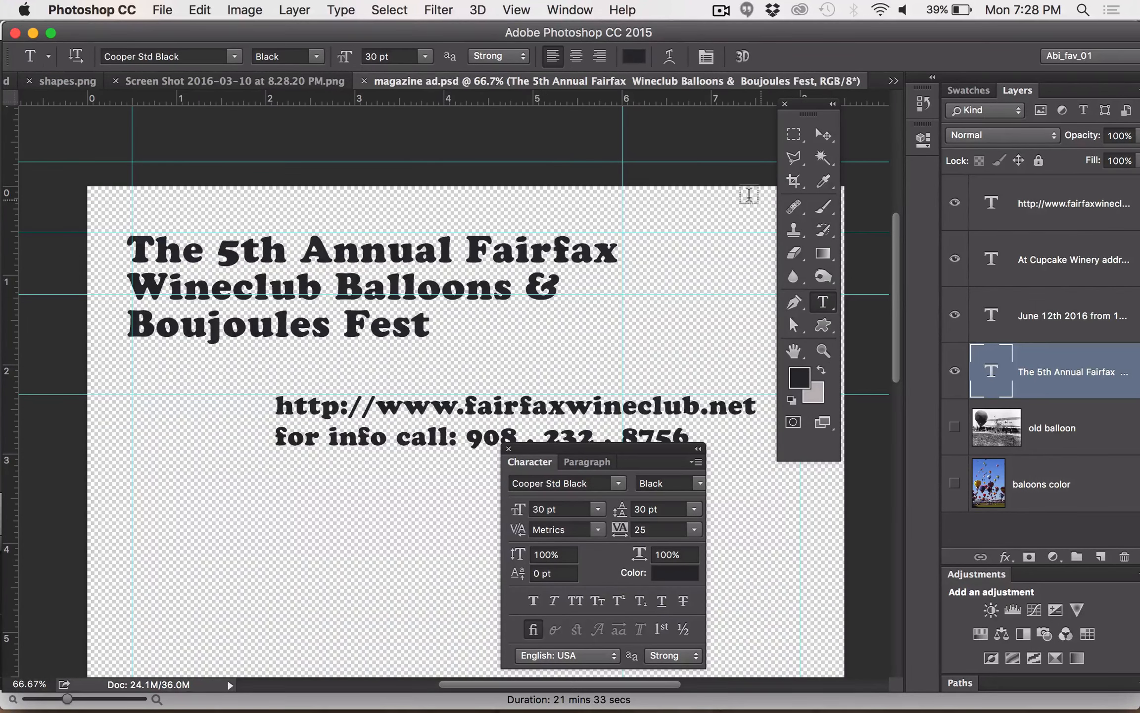
Show the History panel and lengthen it to list most of the recorded states
{"action": "left_click", "coordinate": [573, 10]}
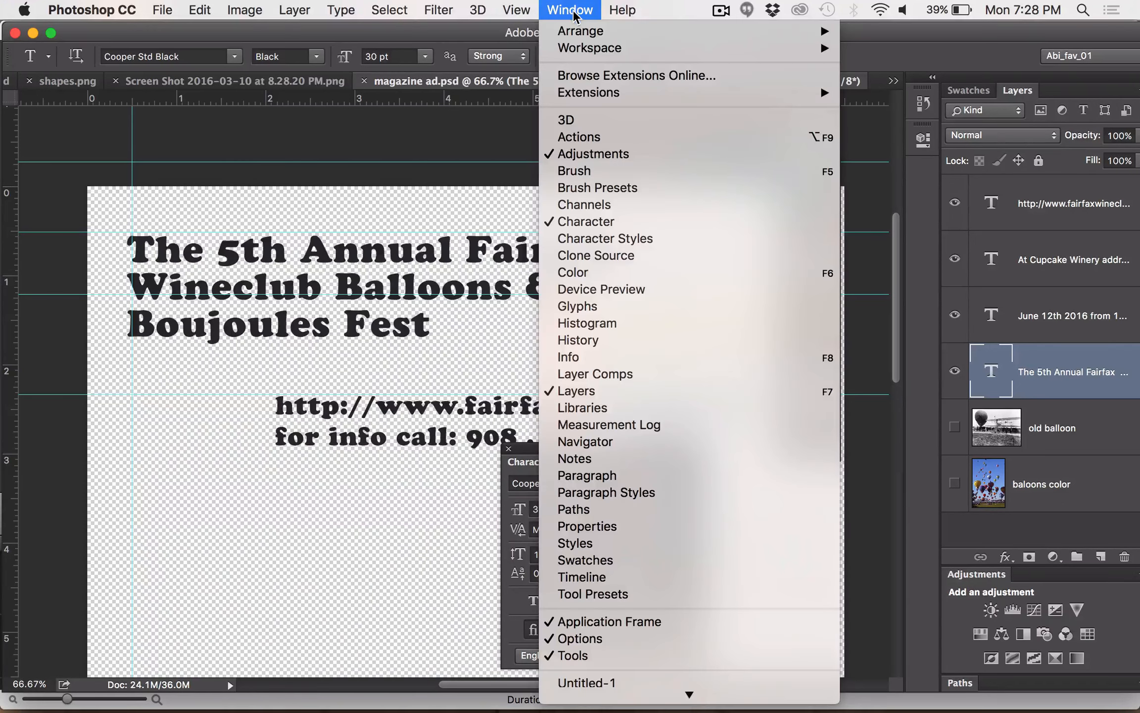
{"action": "left_click", "coordinate": [575, 342]}
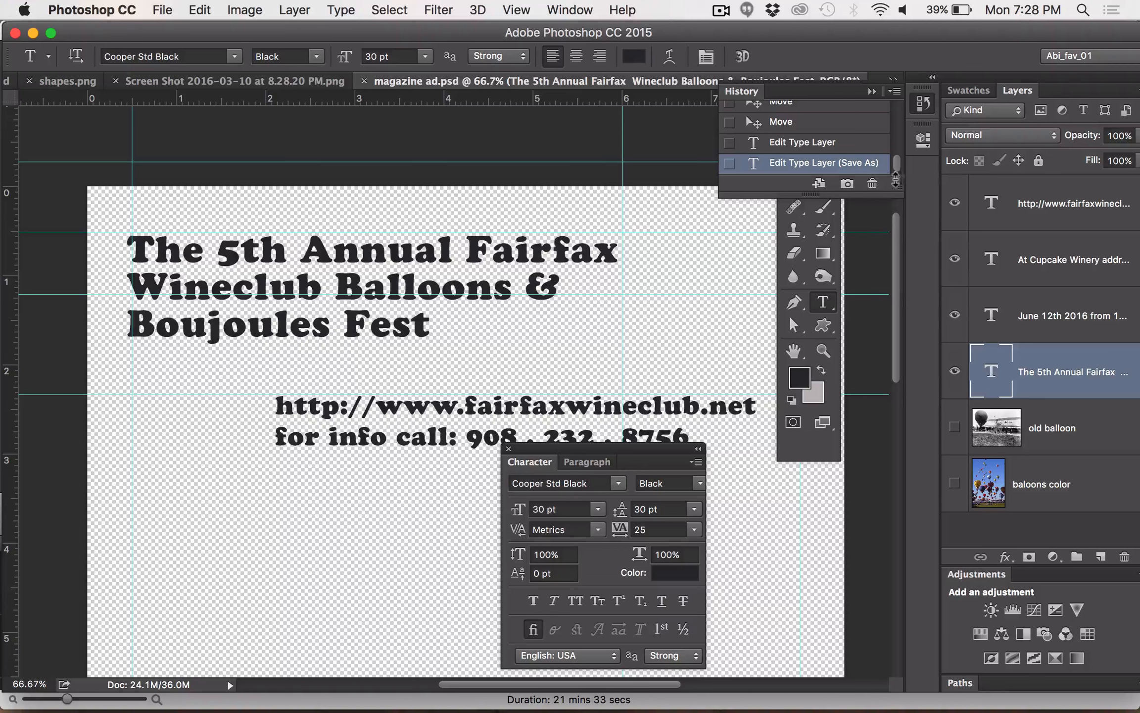
{"action": "left_click_drag", "start_coordinate": [892, 182], "coordinate": [901, 626]}
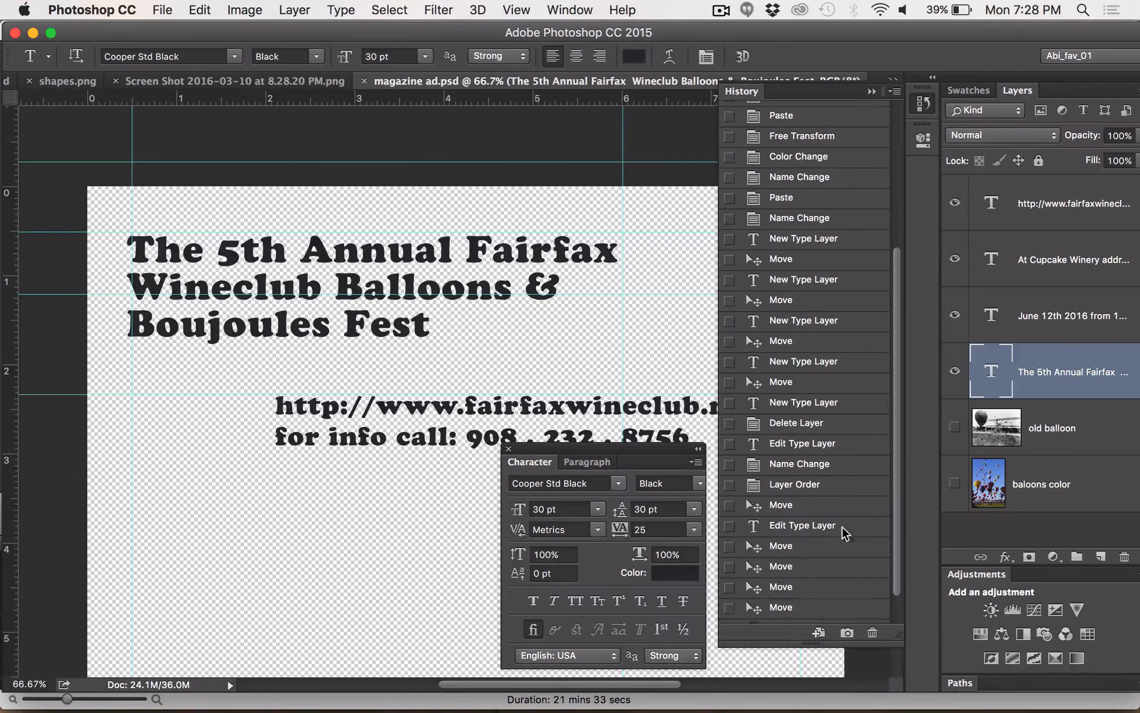
Look through the recorded history states and create a new snapshot of the current document state
{"action": "scroll", "coordinate": [829, 514], "scroll_direction": "up", "scroll_amount": 5}
{"action": "scroll", "coordinate": [830, 514], "scroll_direction": "up", "scroll_amount": 1}
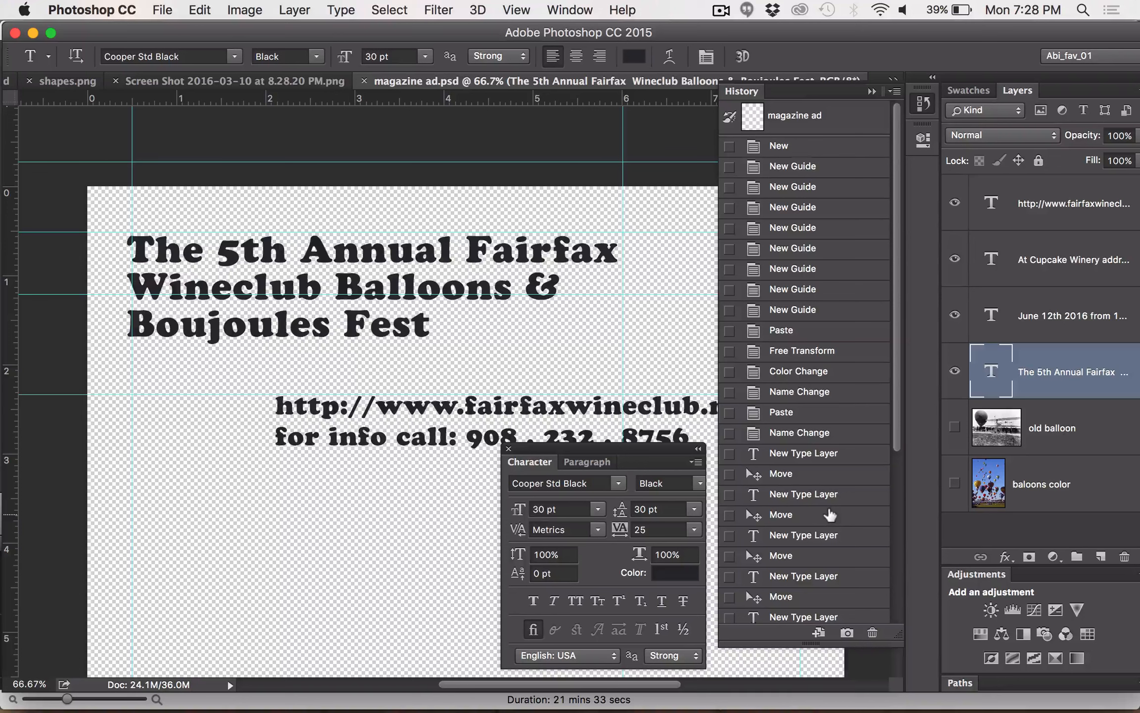
{"action": "scroll", "coordinate": [830, 515], "scroll_direction": "down", "scroll_amount": 2}
{"action": "scroll", "coordinate": [830, 515], "scroll_direction": "up", "scroll_amount": 2}
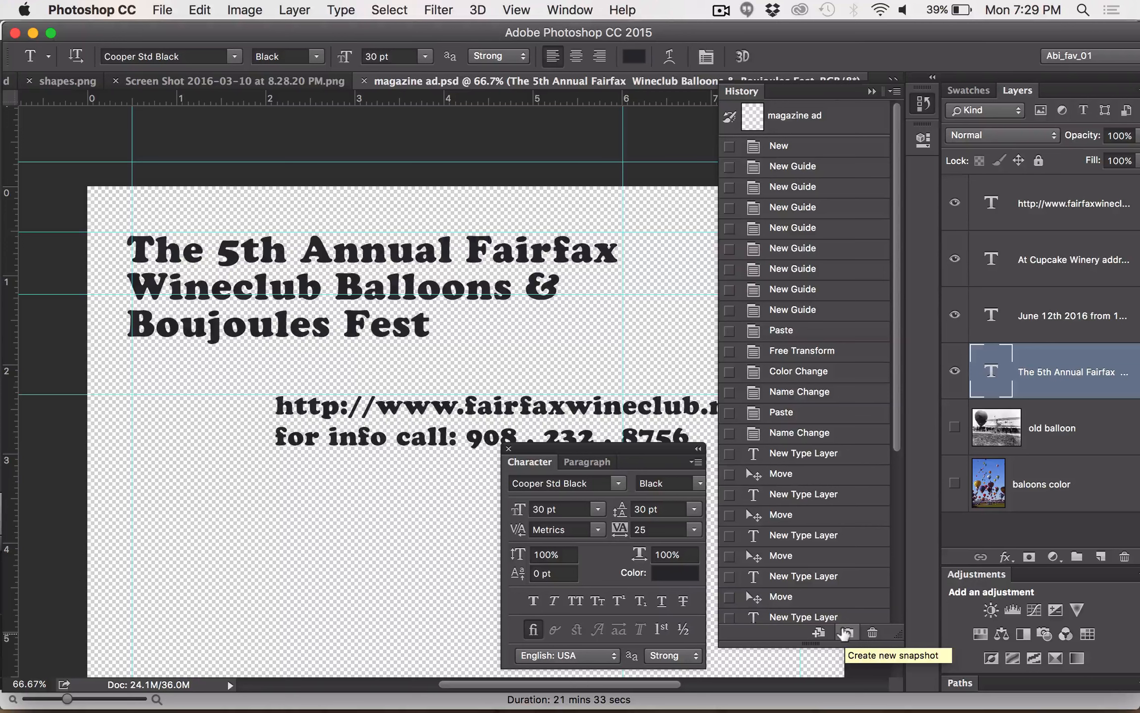
{"action": "scroll", "coordinate": [845, 632], "scroll_direction": "down", "scroll_amount": 5}
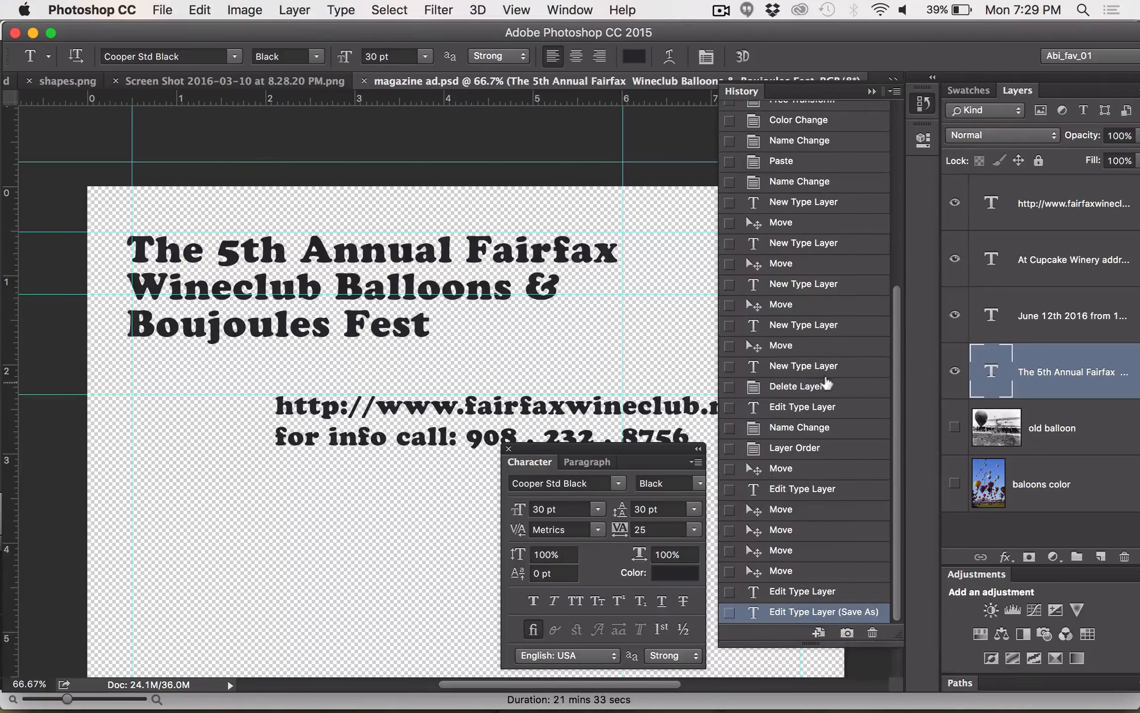
{"action": "scroll", "coordinate": [821, 384], "scroll_direction": "up", "scroll_amount": 10}
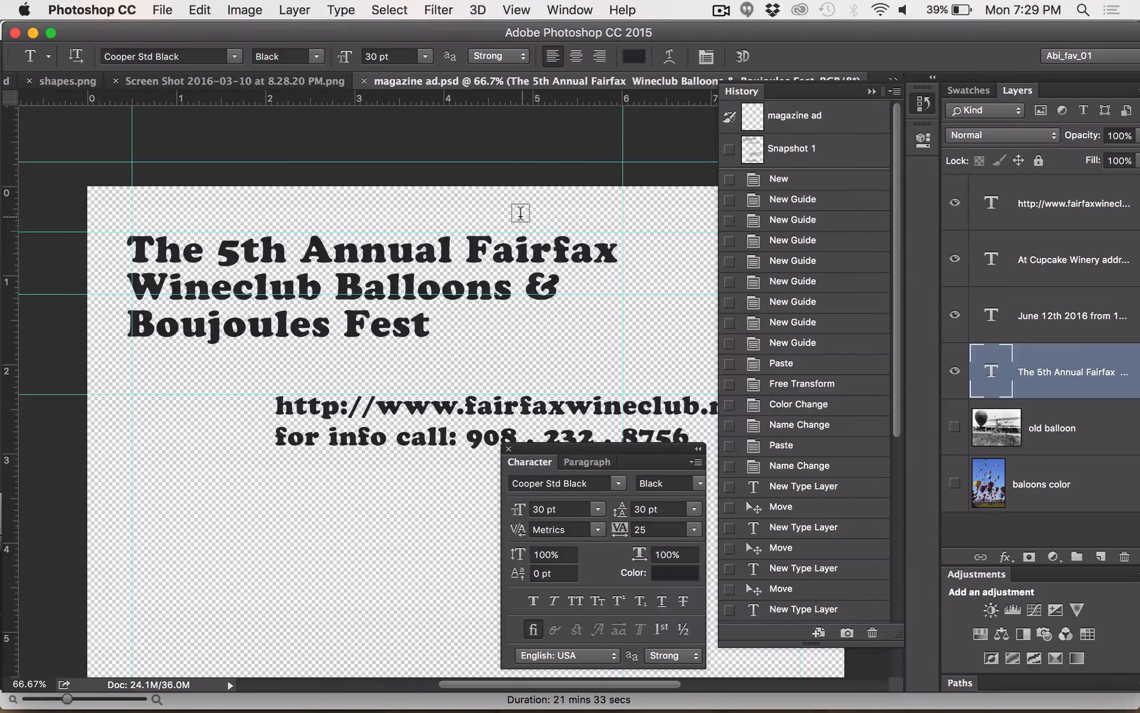
Dock the floating Character panel beside the canvas and collapse the History panel, keeping the whole page in view
{"action": "key", "text": "super+minus"}
{"action": "key", "text": "super+minus"}
{"action": "key", "text": "super+minus"}
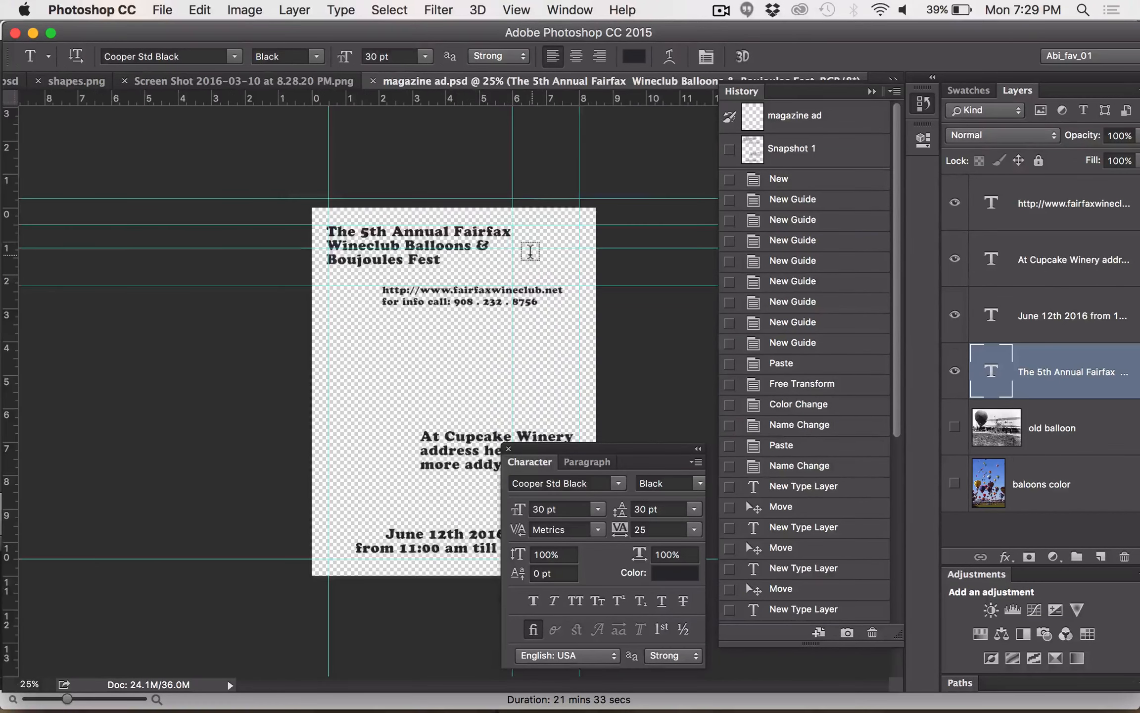
{"action": "scroll", "coordinate": [530, 252], "scroll_direction": "down", "scroll_amount": 1}
{"action": "left_click_drag", "start_coordinate": [530, 451], "coordinate": [15, 460]}
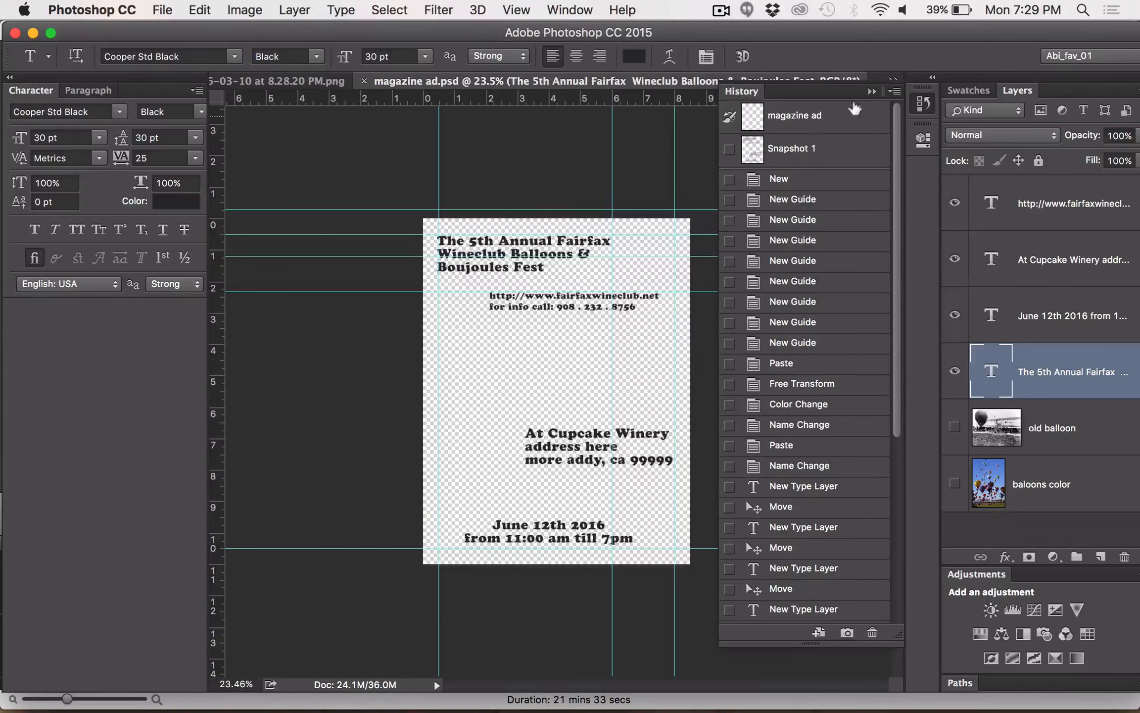
{"action": "left_click", "coordinate": [871, 91]}
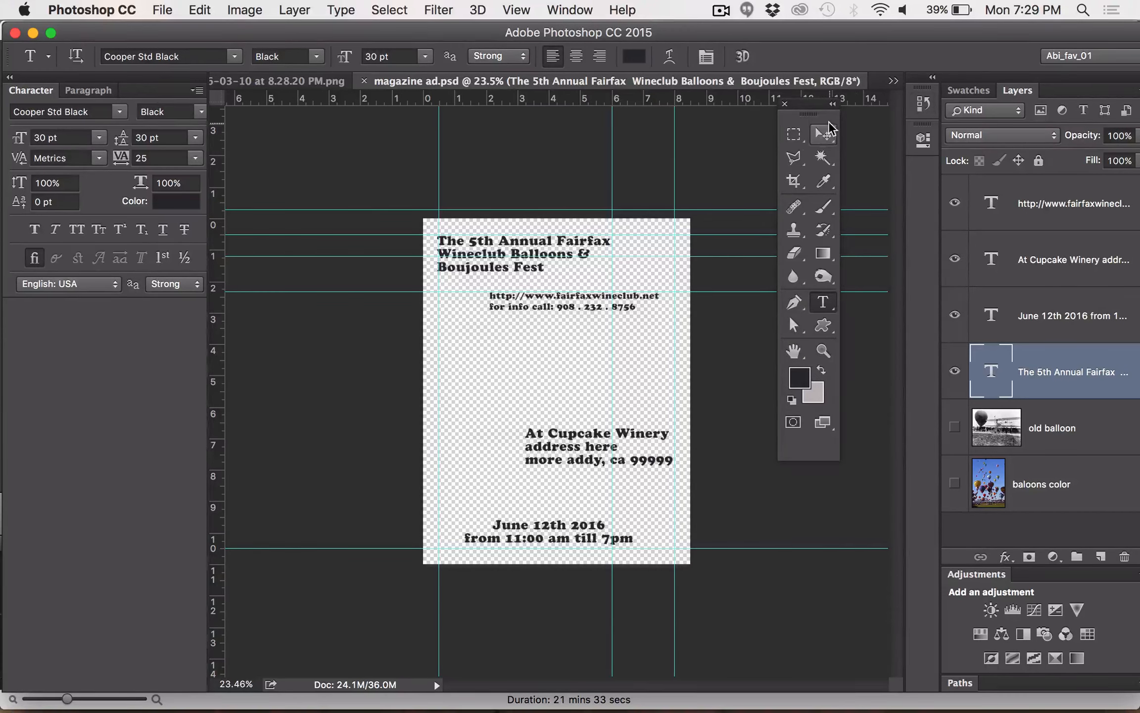
Select all of the headline text with the Horizontal Type tool and increase its font size to 39 pt
{"action": "left_click", "coordinate": [825, 139]}
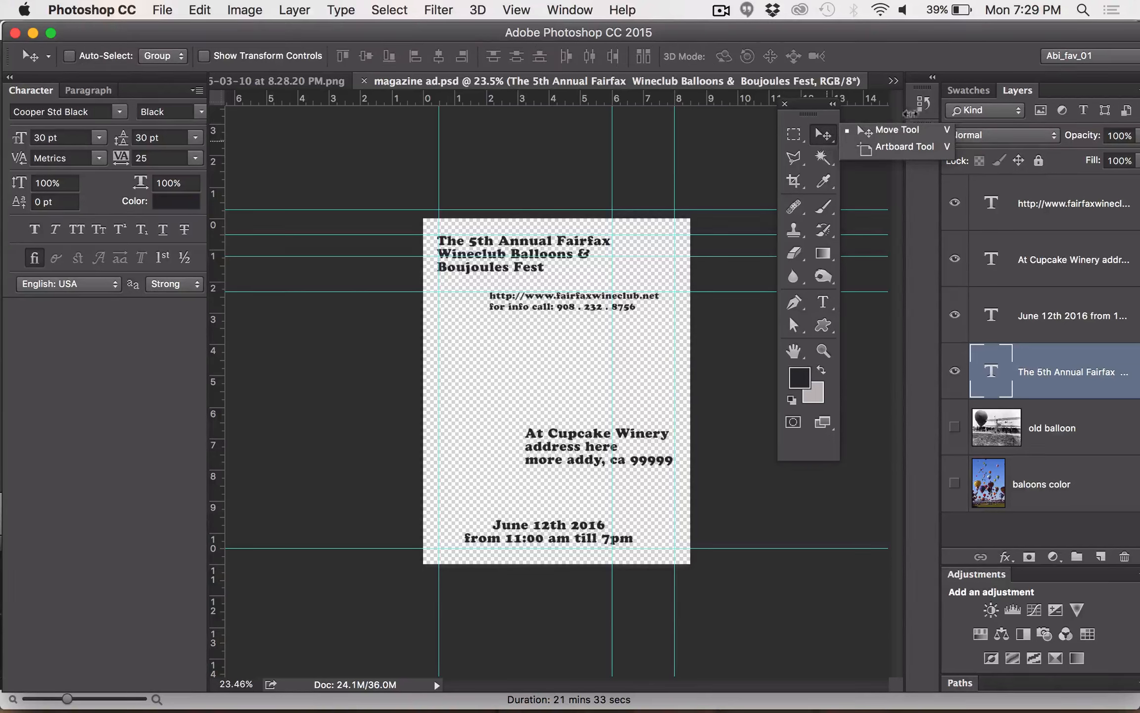
{"action": "left_click", "coordinate": [863, 130]}
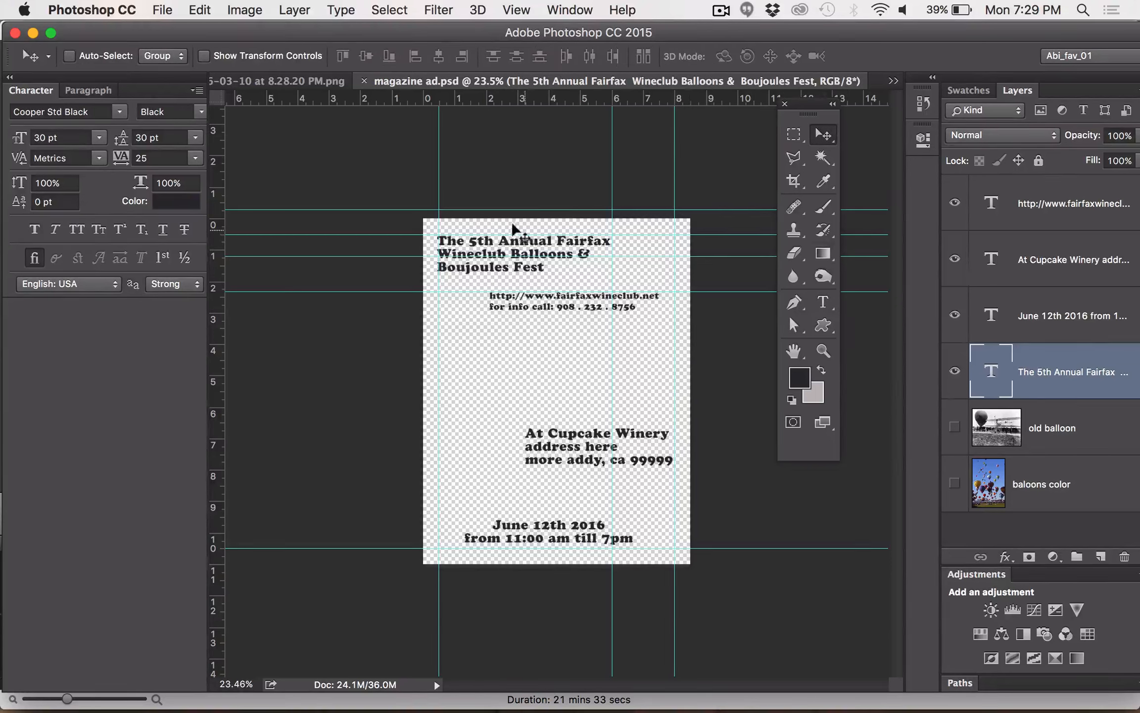
{"action": "left_click", "coordinate": [822, 302]}
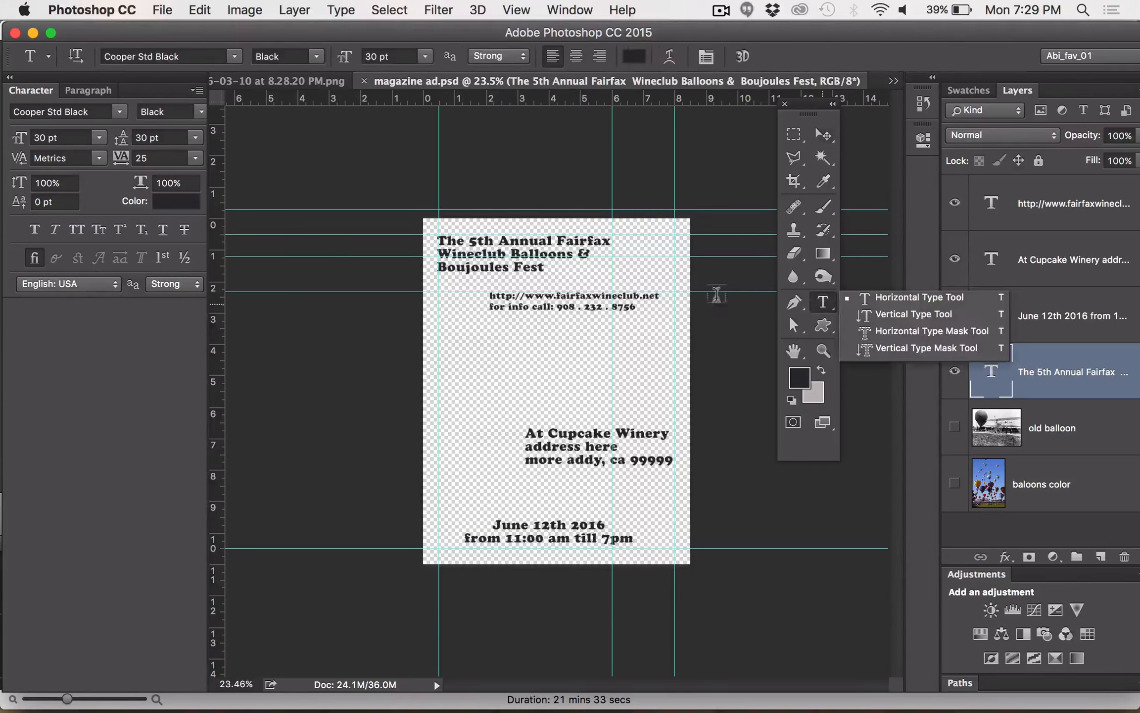
{"action": "triple_click", "coordinate": [576, 239]}
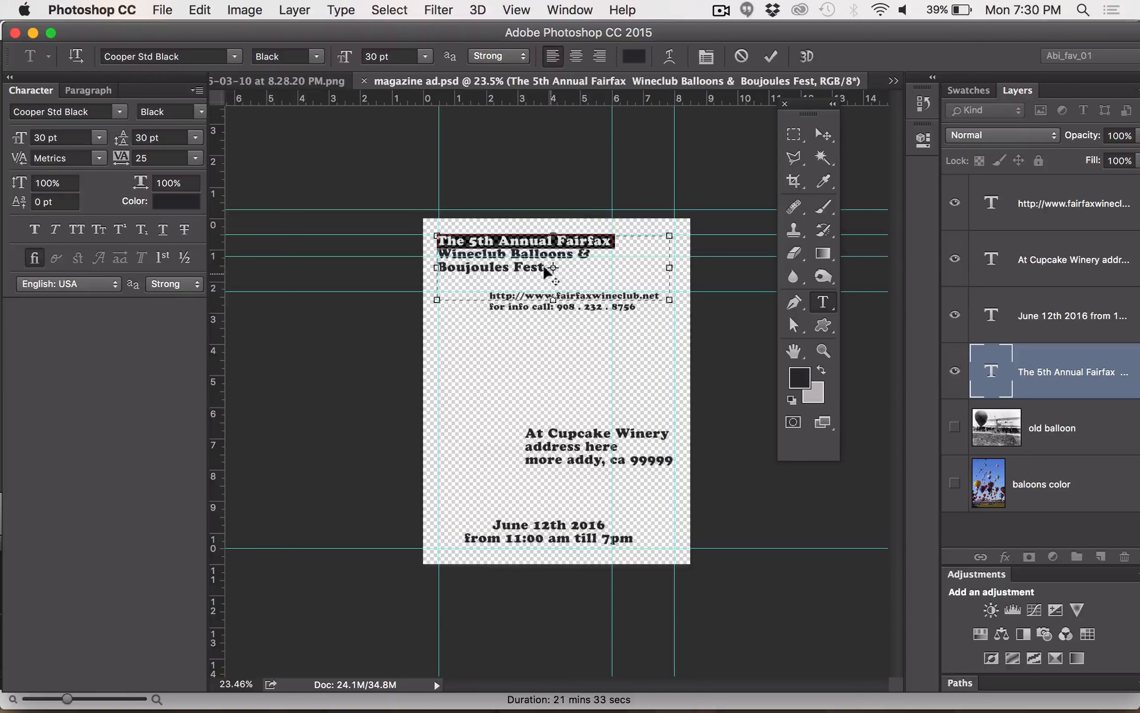
{"action": "left_click", "coordinate": [577, 265]}
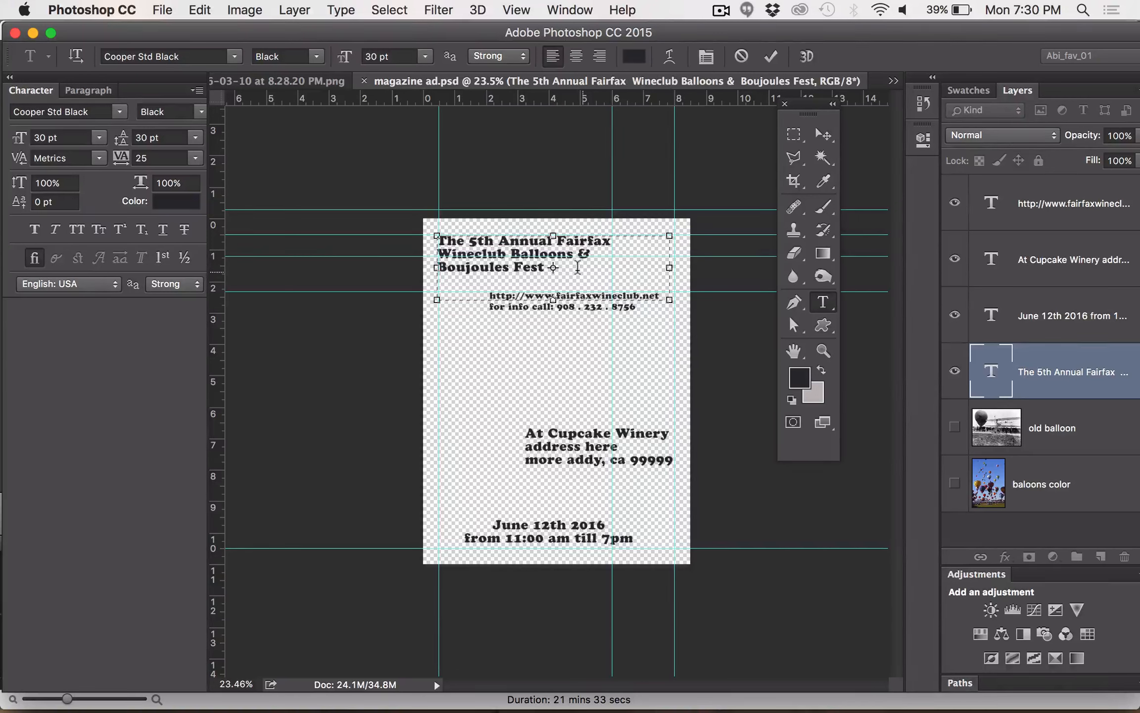
{"action": "key", "text": "super+a"}
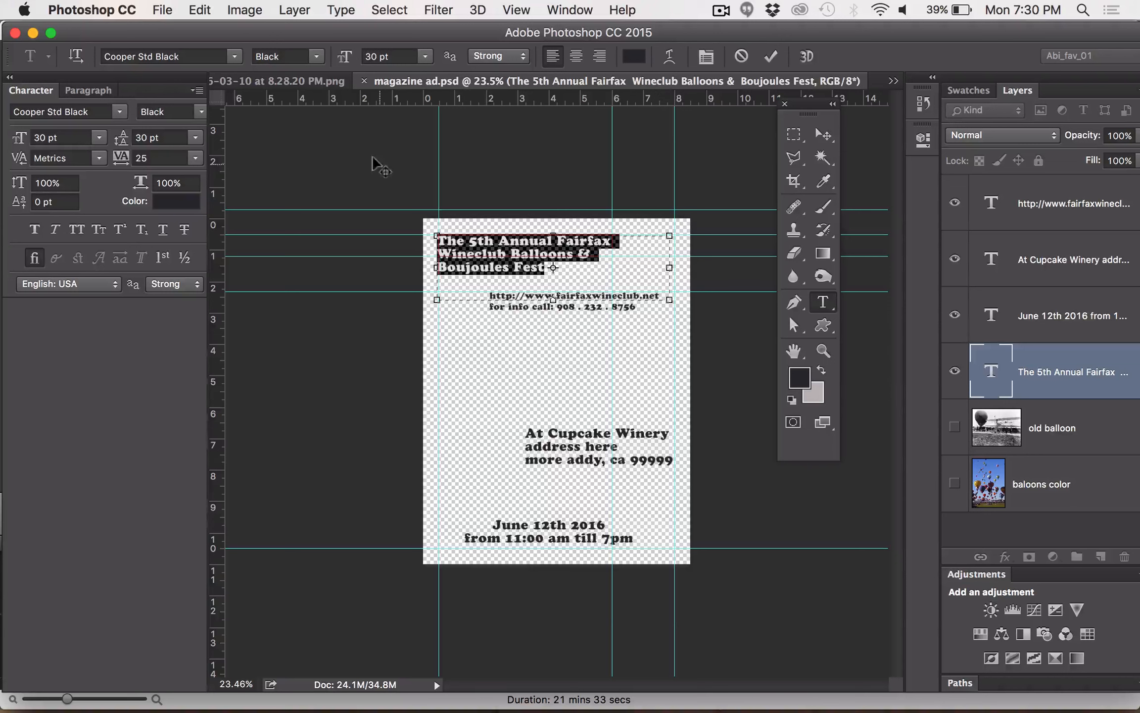
{"action": "left_click", "coordinate": [370, 56]}
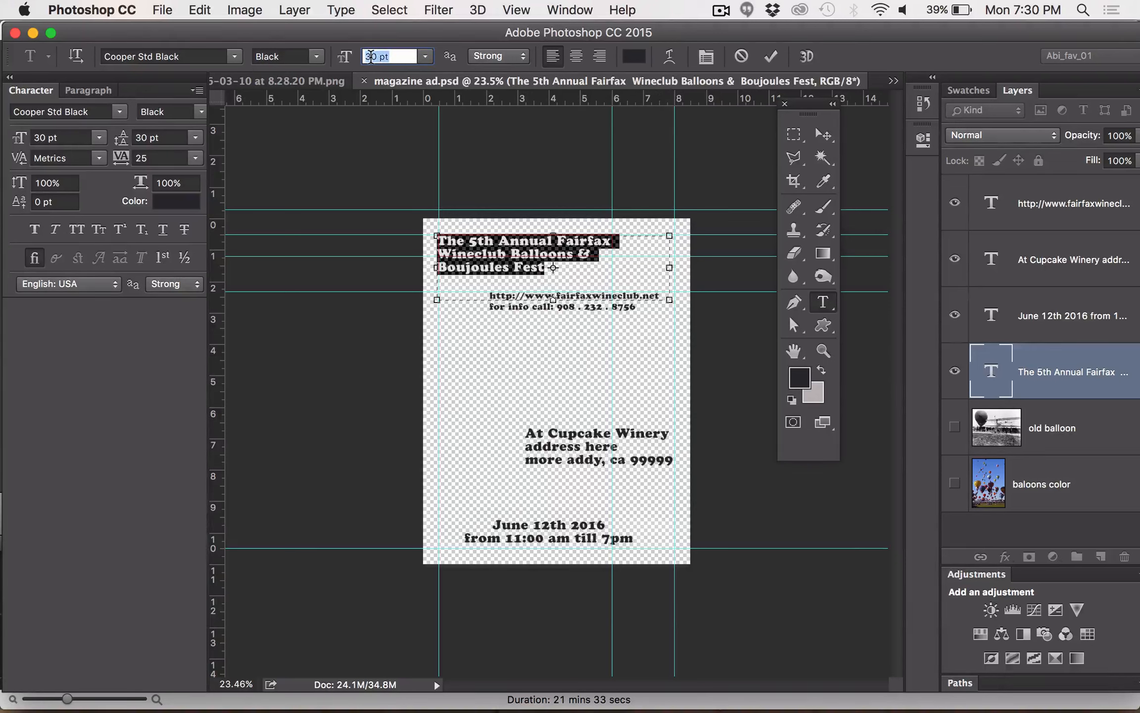
{"action": "key", "text": "Up"}
{"action": "key", "text": "Up"}
{"action": "key", "text": "Up"}
{"action": "key", "text": "Up"}
{"action": "key", "text": "Up"}
{"action": "key", "text": "Up"}
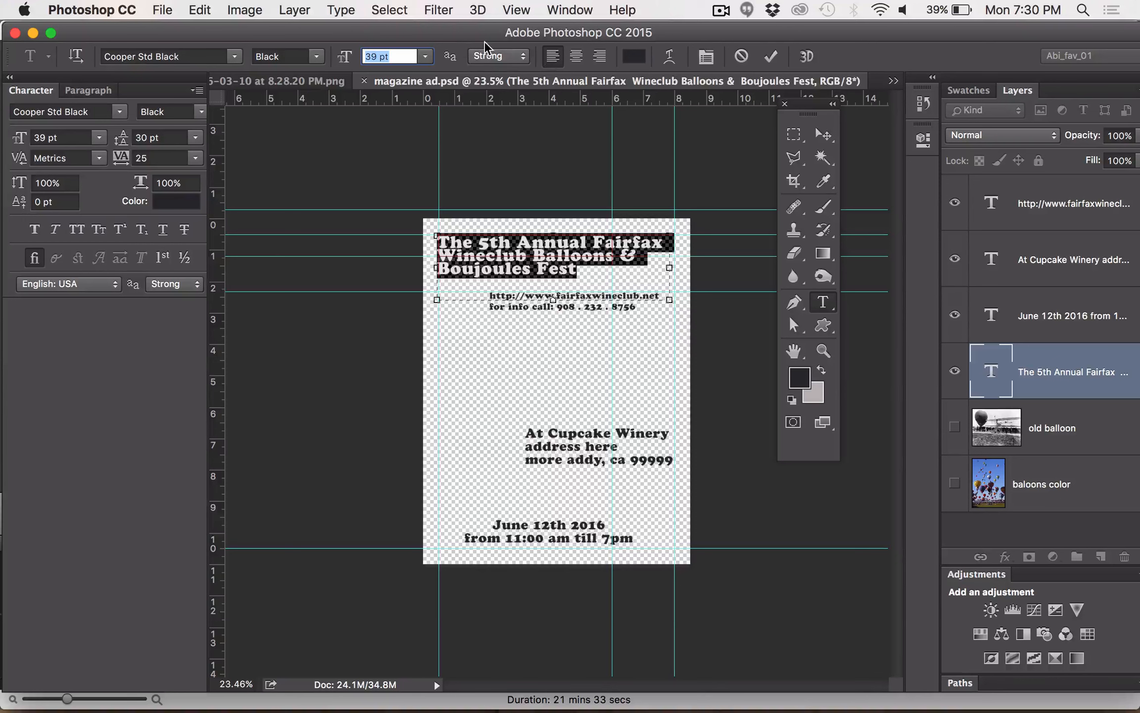
{"action": "left_click", "coordinate": [570, 10]}
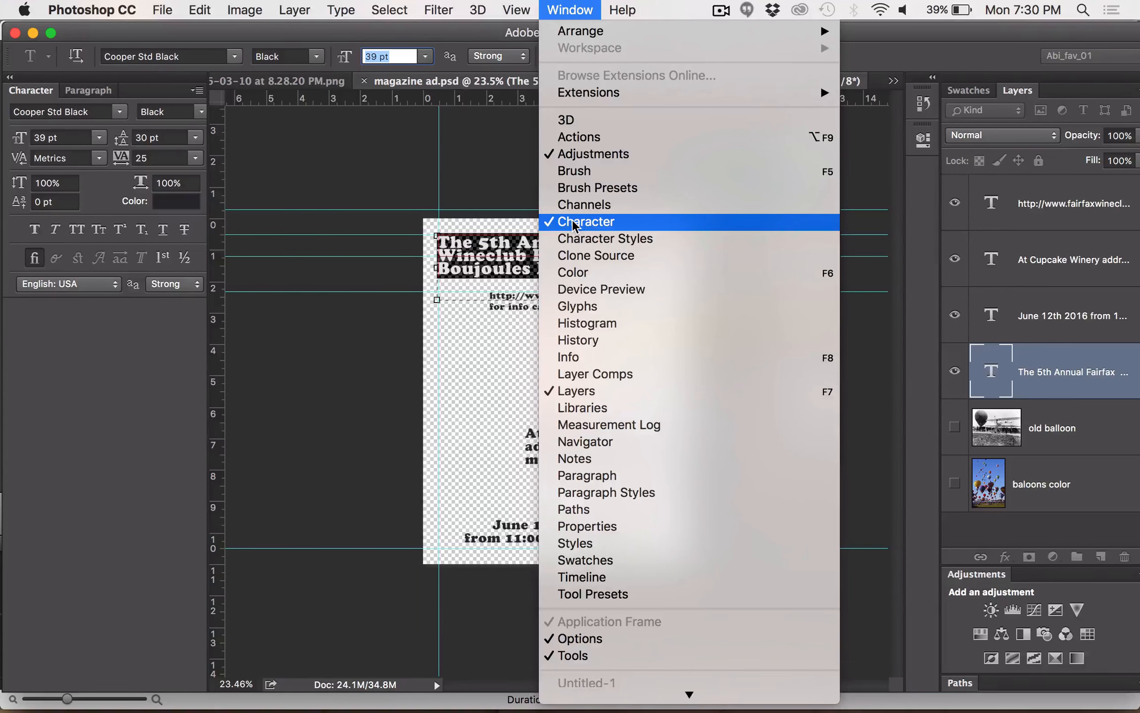
{"action": "left_click", "coordinate": [124, 430]}
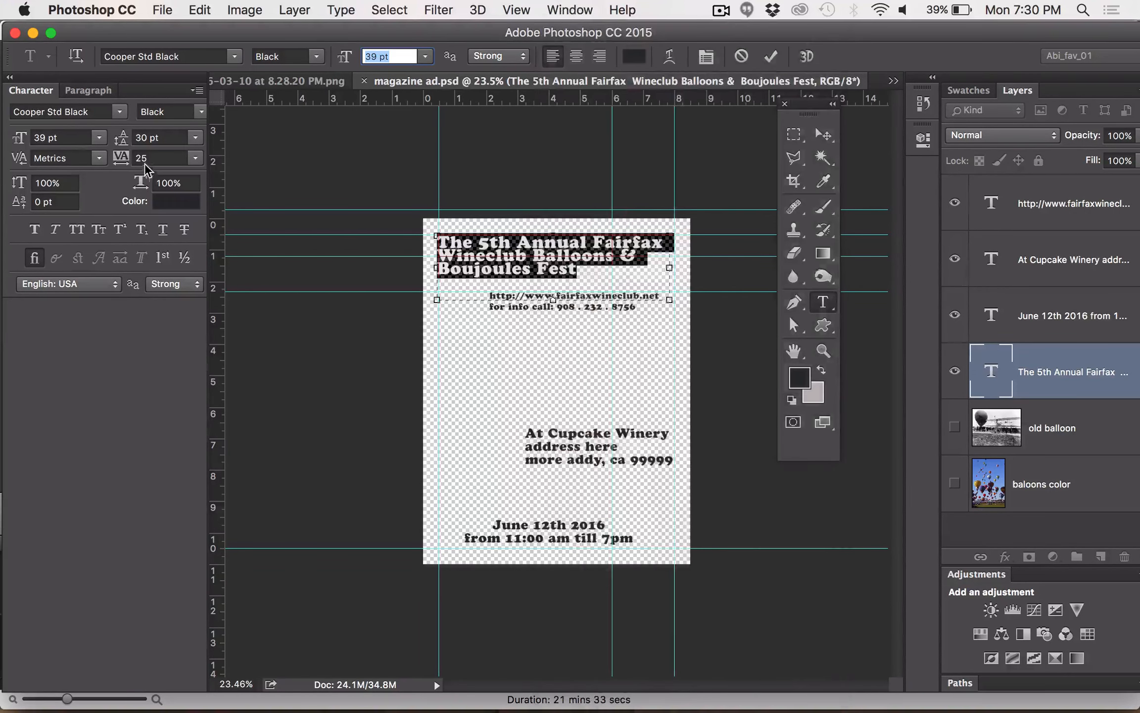
Set the leading of the whole headline text to 34 pt
{"action": "left_click", "coordinate": [155, 140]}
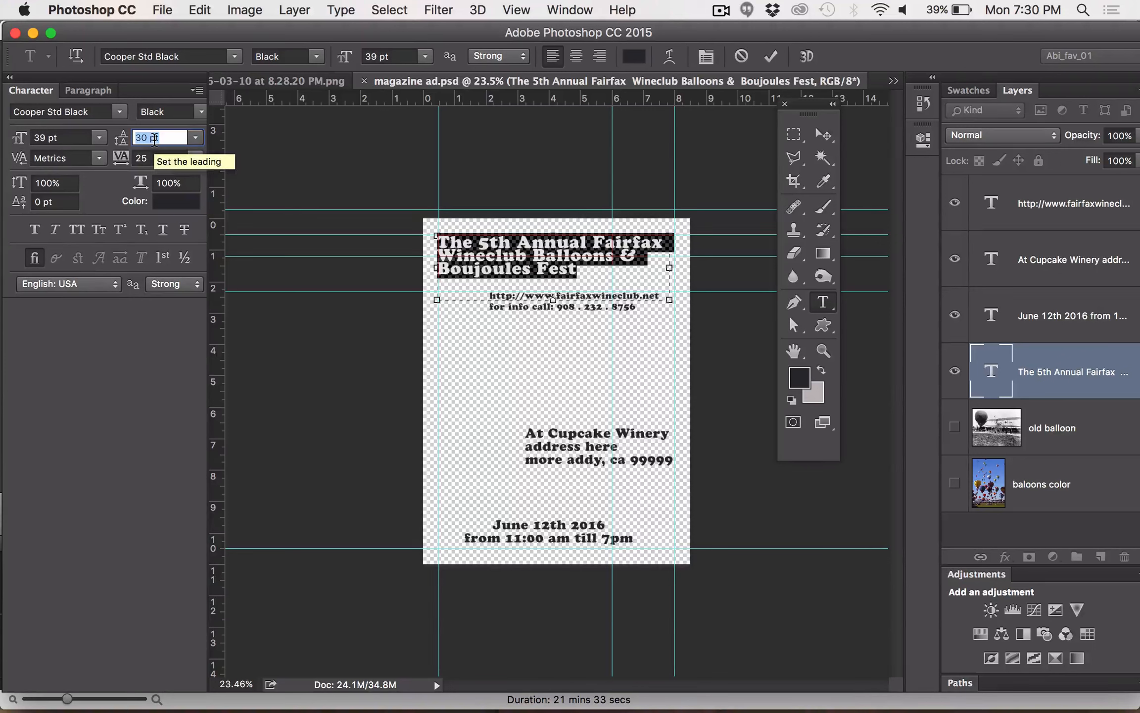
{"action": "key", "text": "Up"}
{"action": "key", "text": "Up"}
{"action": "key", "text": "Up"}
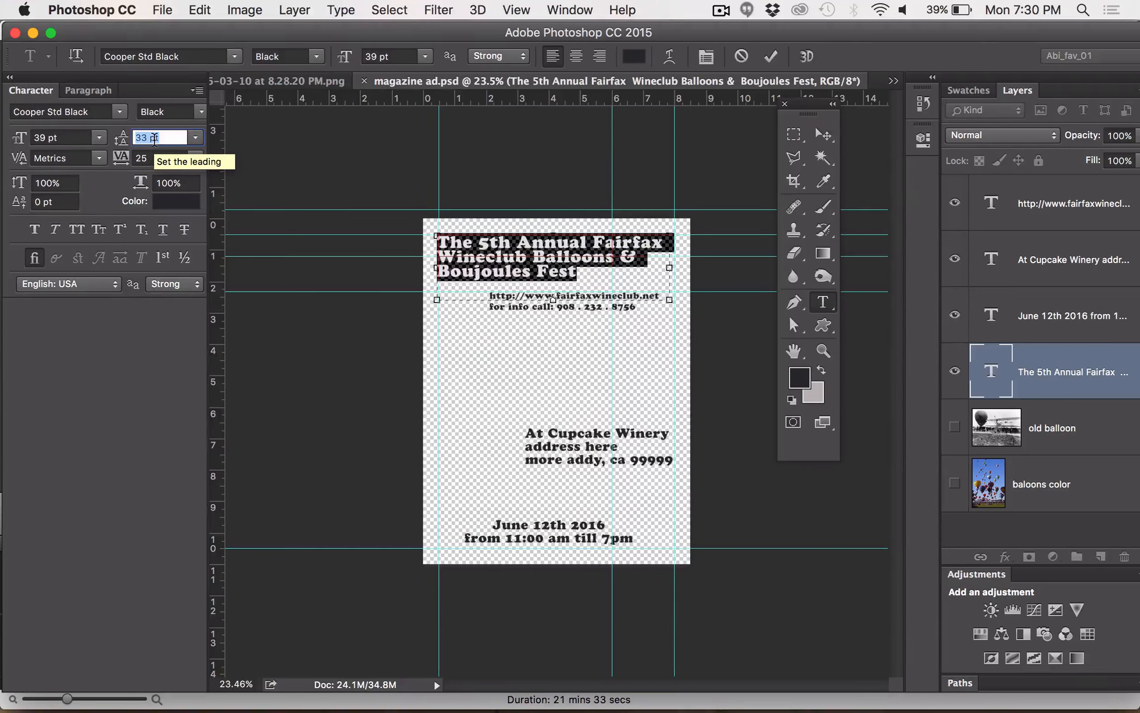
{"action": "key", "text": "Up"}
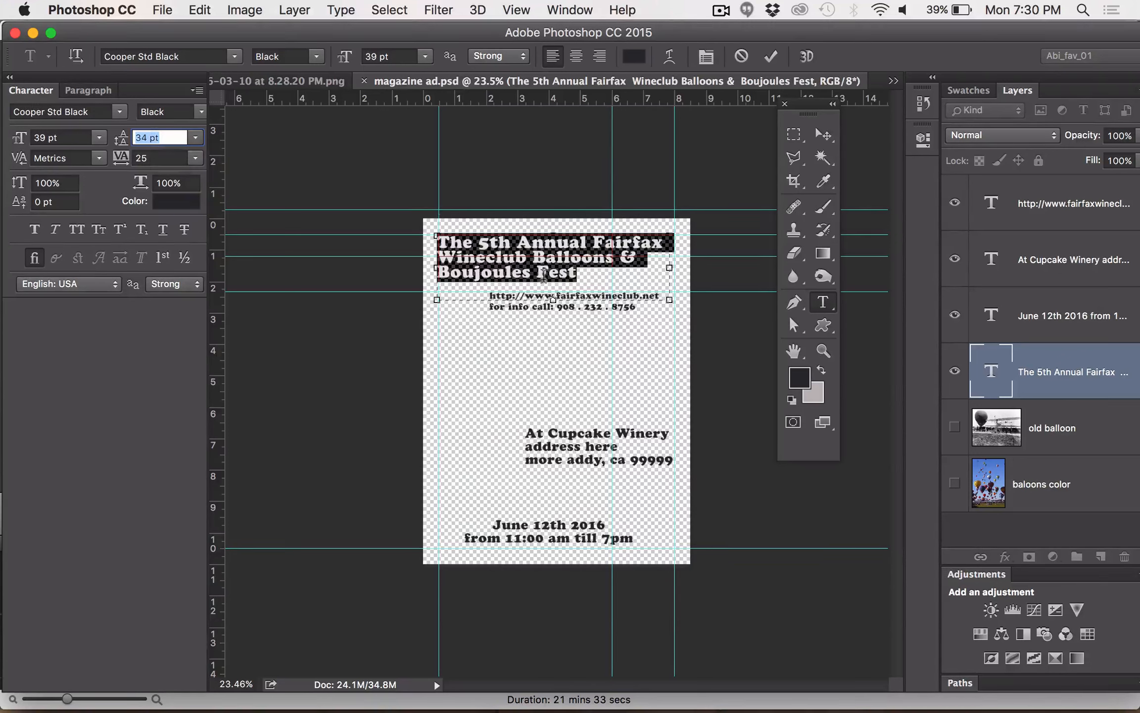
{"action": "left_click", "coordinate": [579, 273]}
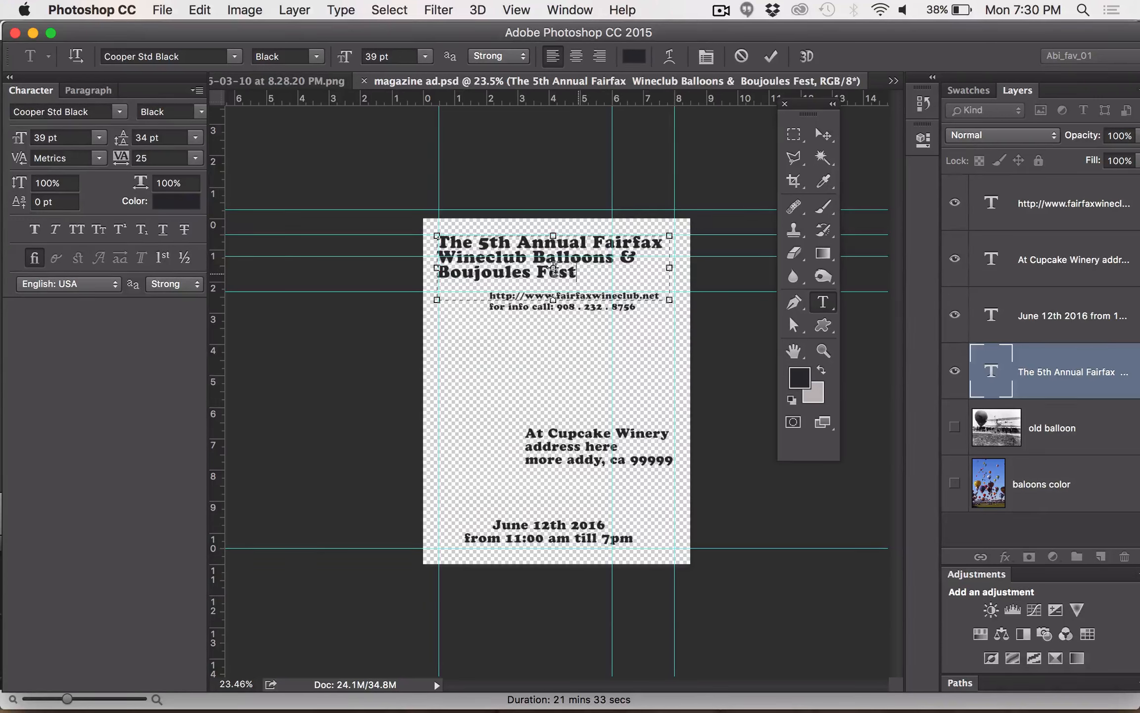
Select the "Boujoules Fest" line of the headline and enlarge its font size to 64 pt
{"action": "left_click_drag", "start_coordinate": [554, 270], "coordinate": [224, 207]}
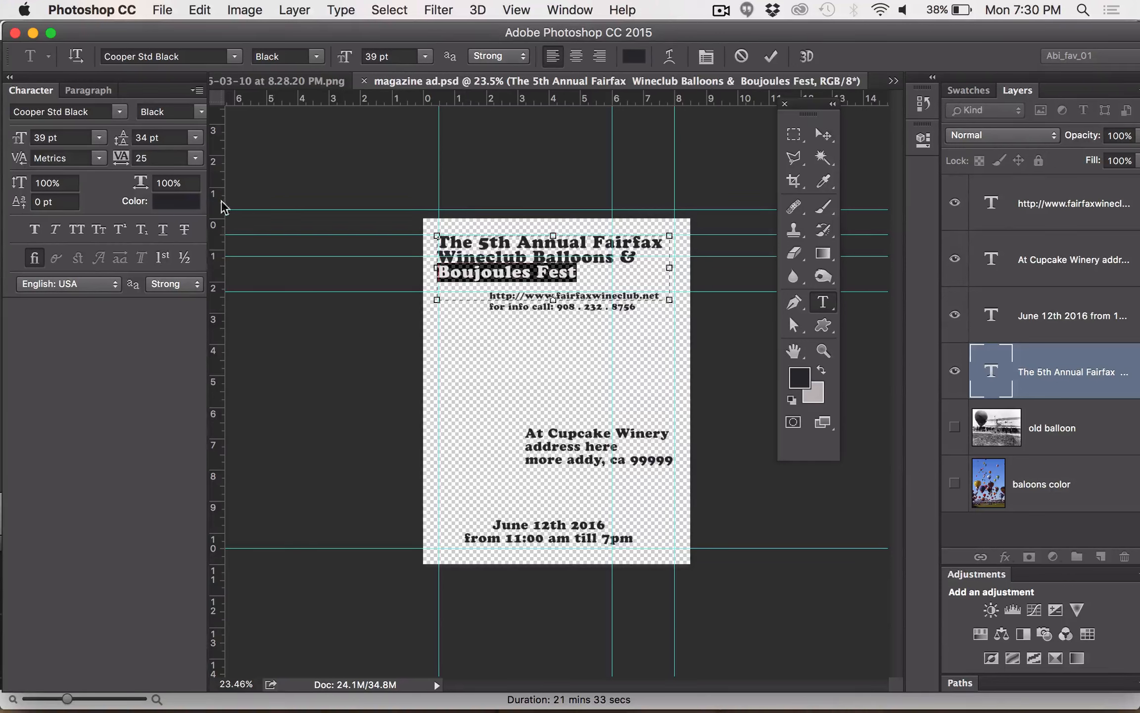
{"action": "left_click", "coordinate": [37, 138]}
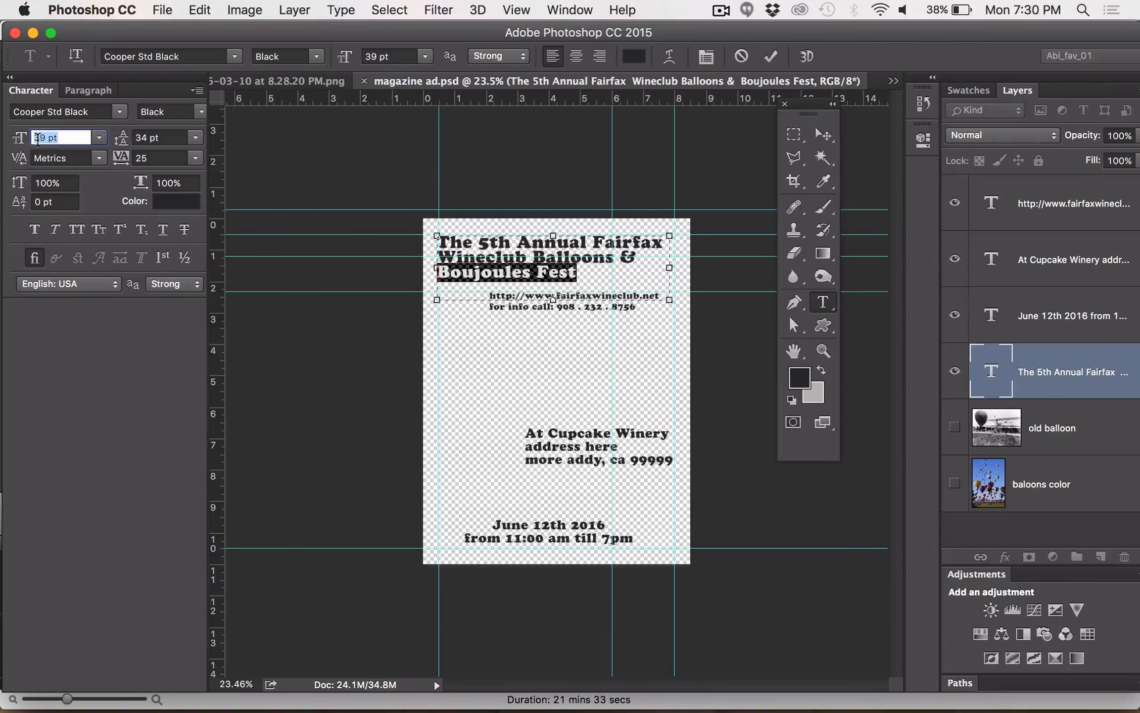
{"action": "key", "text": "Up"}
{"action": "key", "text": "Up"}
{"action": "key", "text": "Up"}
{"action": "key", "text": "Up"}
{"action": "key", "text": "Up"}
{"action": "key", "text": "Up"}
{"action": "key", "text": "Up"}
{"action": "key", "text": "Up"}
{"action": "key", "text": "Up"}
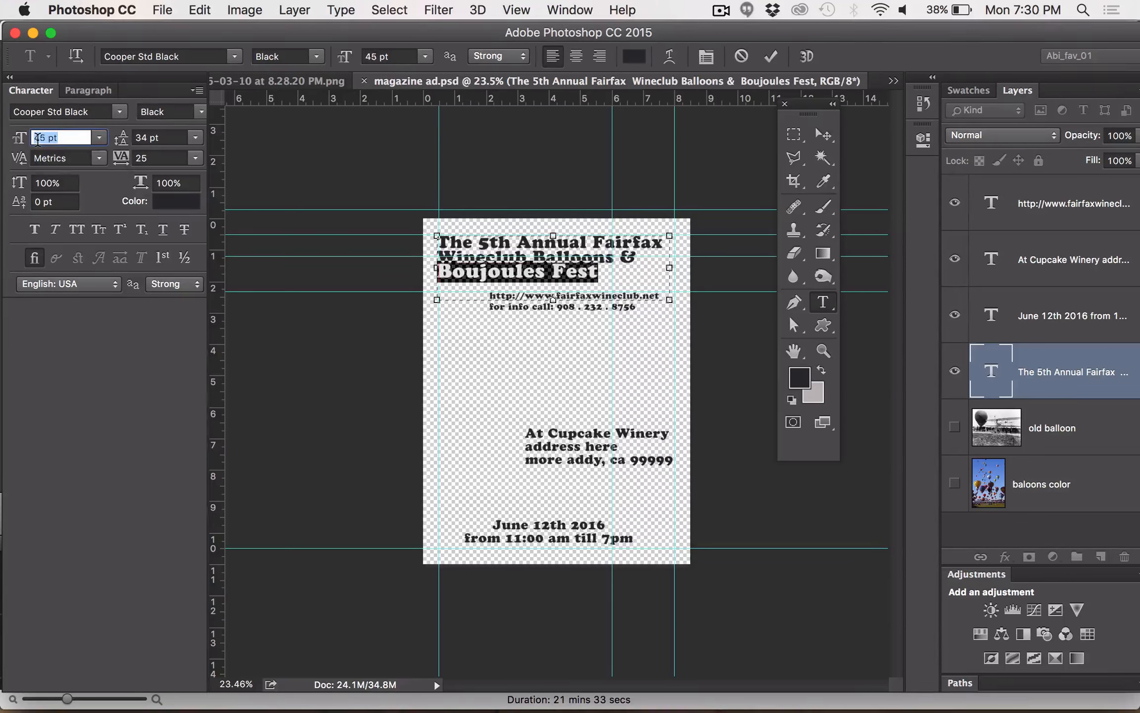
{"action": "key", "text": "Up"}
{"action": "key", "text": "Up"}
{"action": "key", "text": "Up"}
{"action": "key", "text": "Up"}
{"action": "key", "text": "Up"}
{"action": "key", "text": "Up"}
{"action": "key", "text": "Up"}
{"action": "key", "text": "Up"}
{"action": "key", "text": "Up"}
{"action": "key", "text": "Up"}
{"action": "key", "text": "Up"}
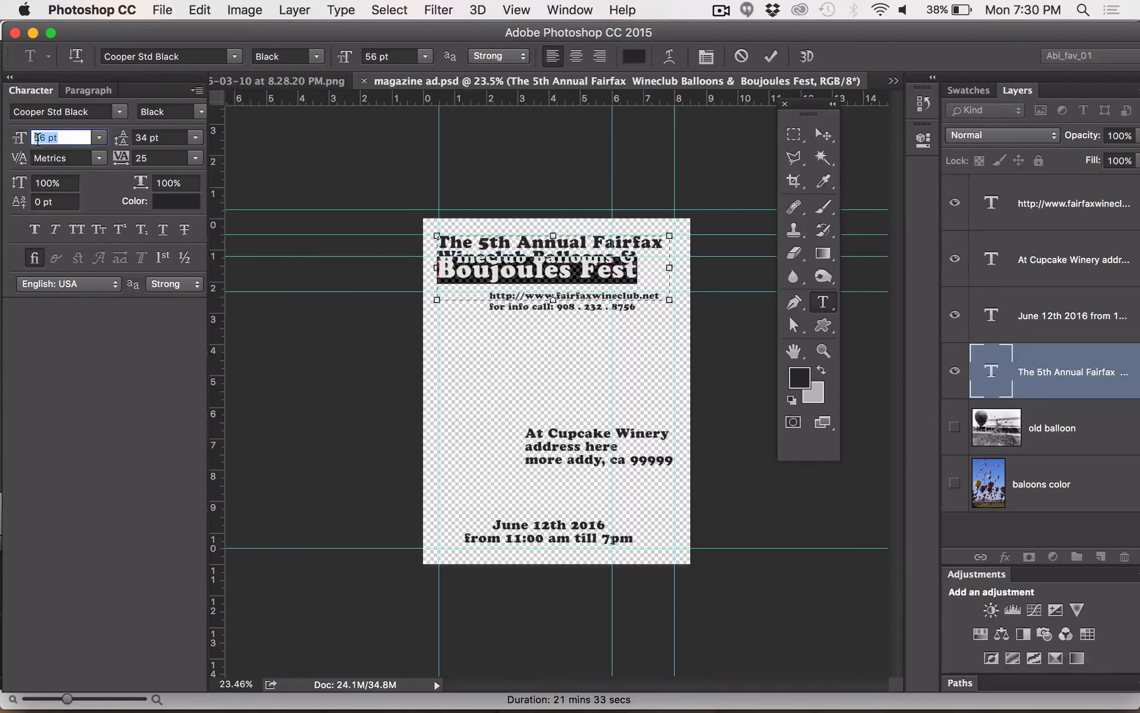
{"action": "key", "text": "Up"}
{"action": "key", "text": "Up"}
{"action": "key", "text": "Up"}
{"action": "key", "text": "Up"}
{"action": "key", "text": "Up"}
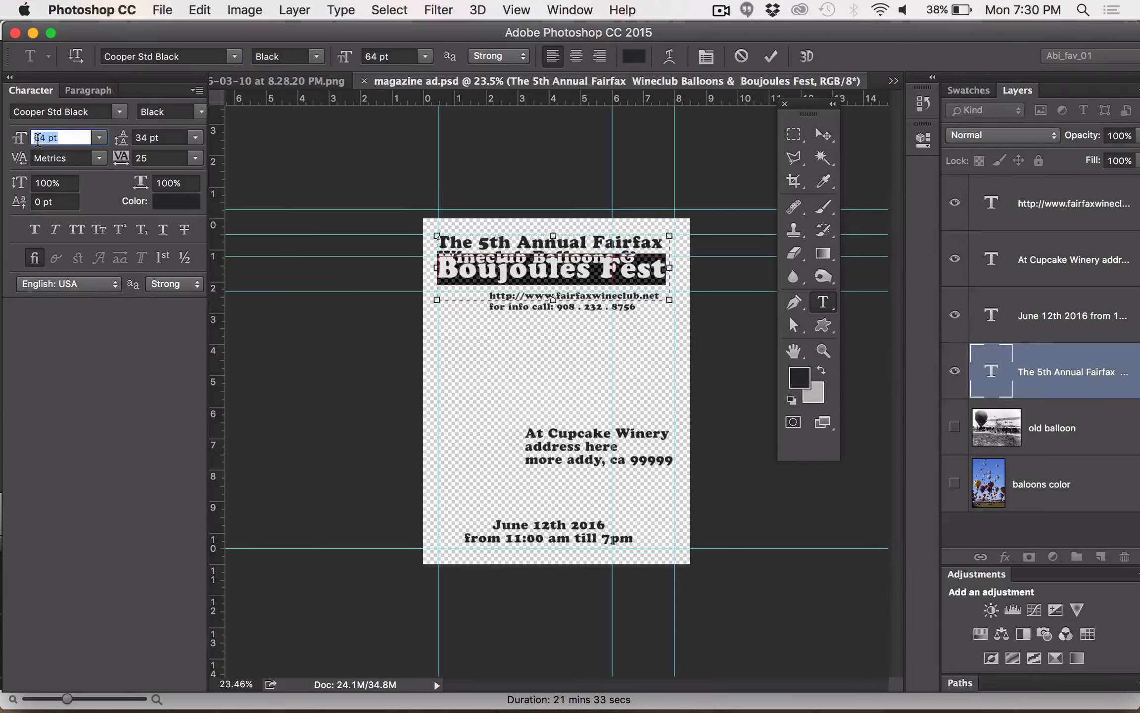
{"action": "key", "text": "Return"}
{"action": "left_click", "coordinate": [496, 249]}
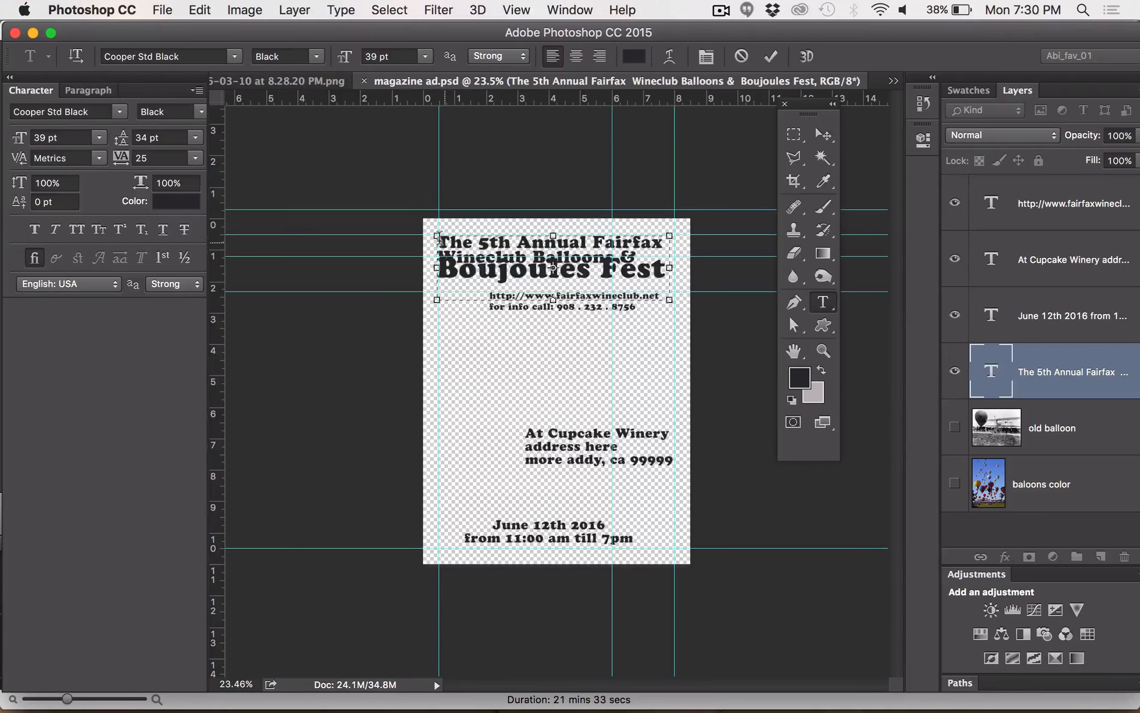
Select all of the headline text and increase its leading to 52 pt
{"action": "triple_click", "coordinate": [444, 240]}
{"action": "left_click", "coordinate": [444, 240]}
{"action": "left_click", "coordinate": [445, 240]}
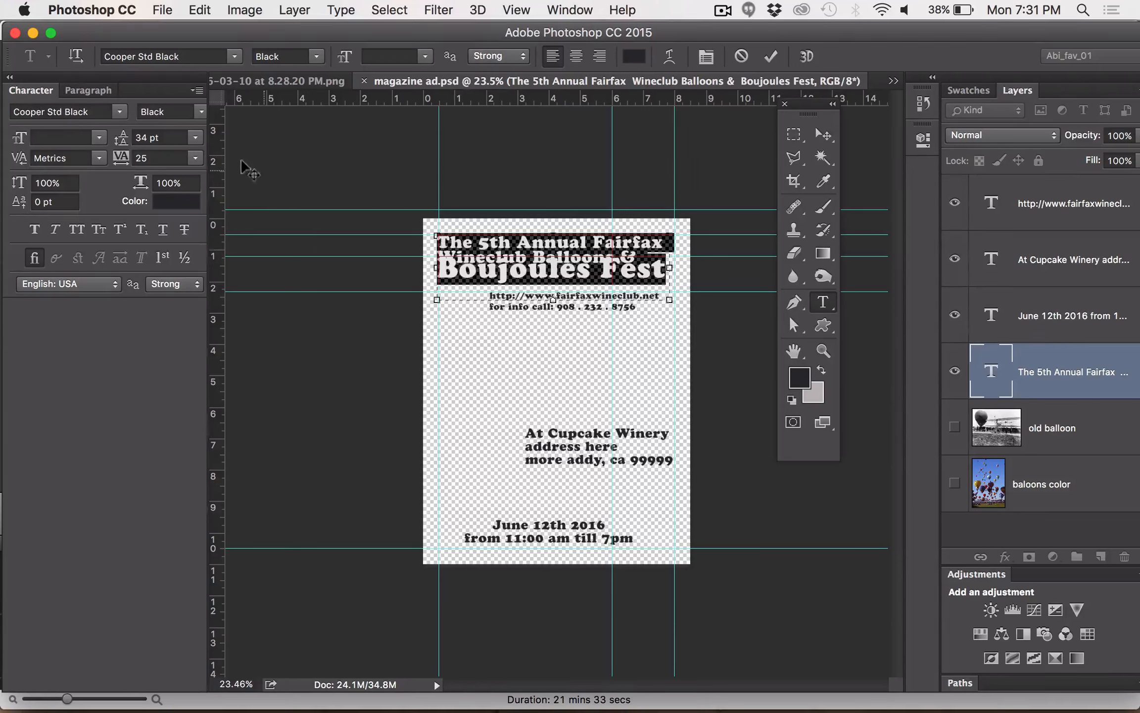
{"action": "left_click", "coordinate": [138, 139]}
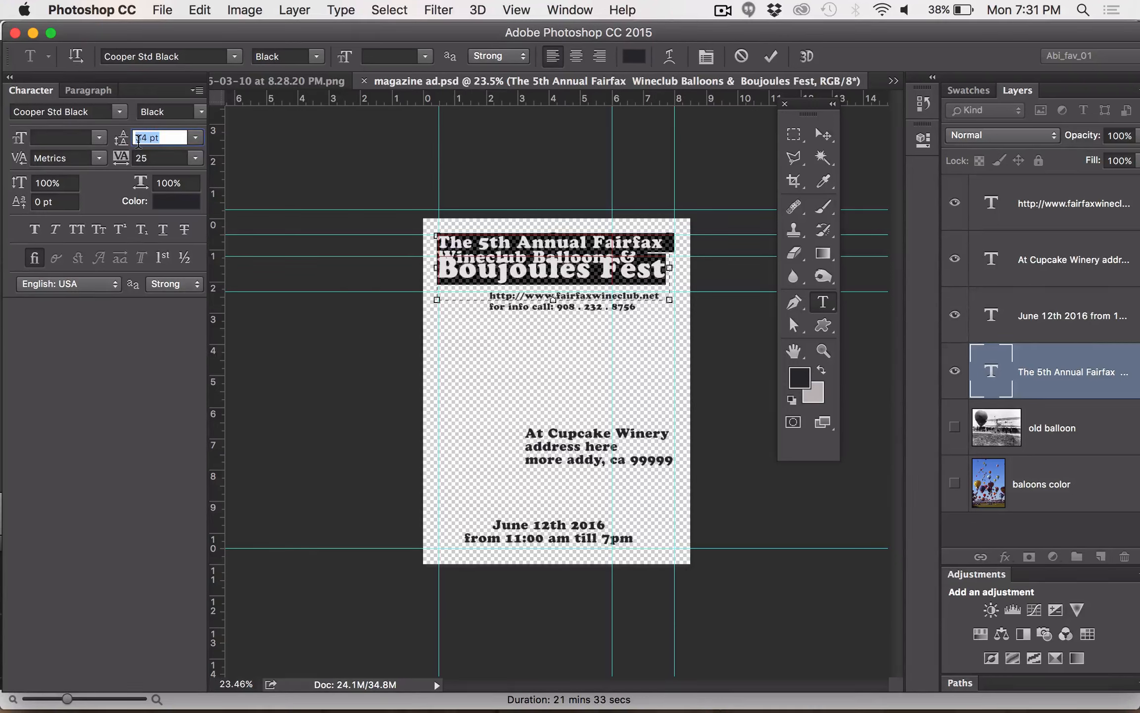
{"action": "key", "text": "Up"}
{"action": "key", "text": "Up"}
{"action": "key", "text": "Up"}
{"action": "key", "text": "Up"}
{"action": "key", "text": "Up"}
{"action": "key", "text": "Up"}
{"action": "key", "text": "Up"}
{"action": "key", "text": "Up"}
{"action": "key", "text": "Up"}
{"action": "key", "text": "Up"}
{"action": "key", "text": "Up"}
{"action": "key", "text": "Up"}
{"action": "key", "text": "Up"}
{"action": "key", "text": "Up"}
{"action": "key", "text": "Up"}
{"action": "key", "text": "Up"}
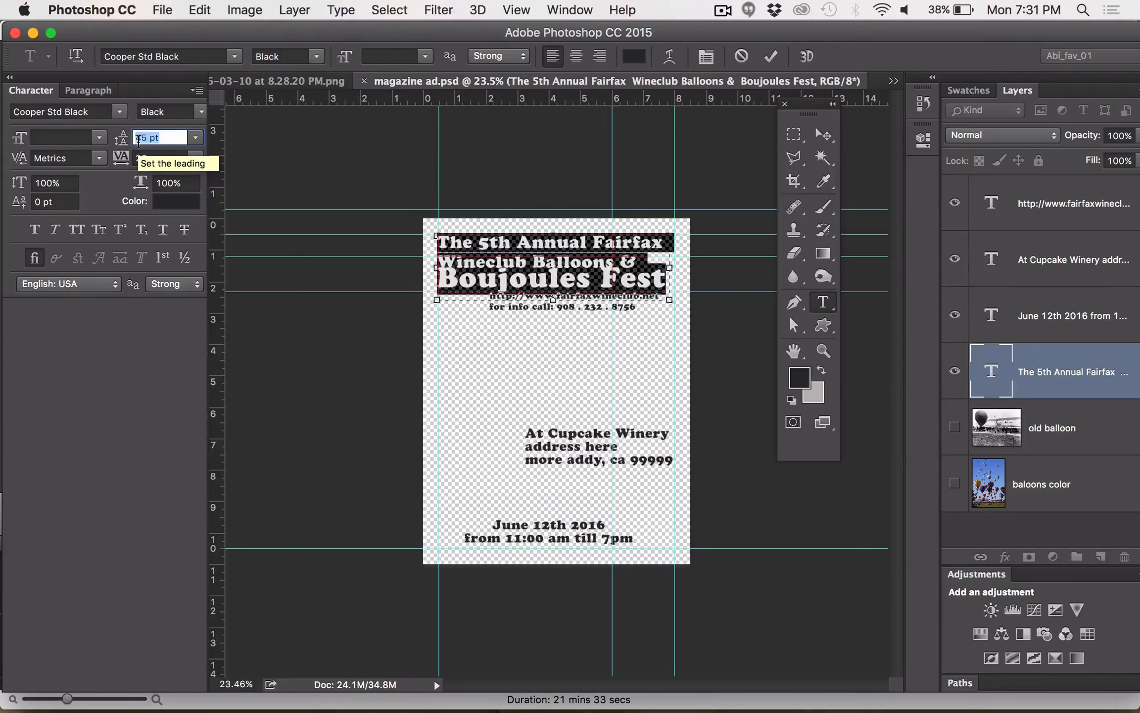
{"action": "key", "text": "Up"}
{"action": "key", "text": "Up"}
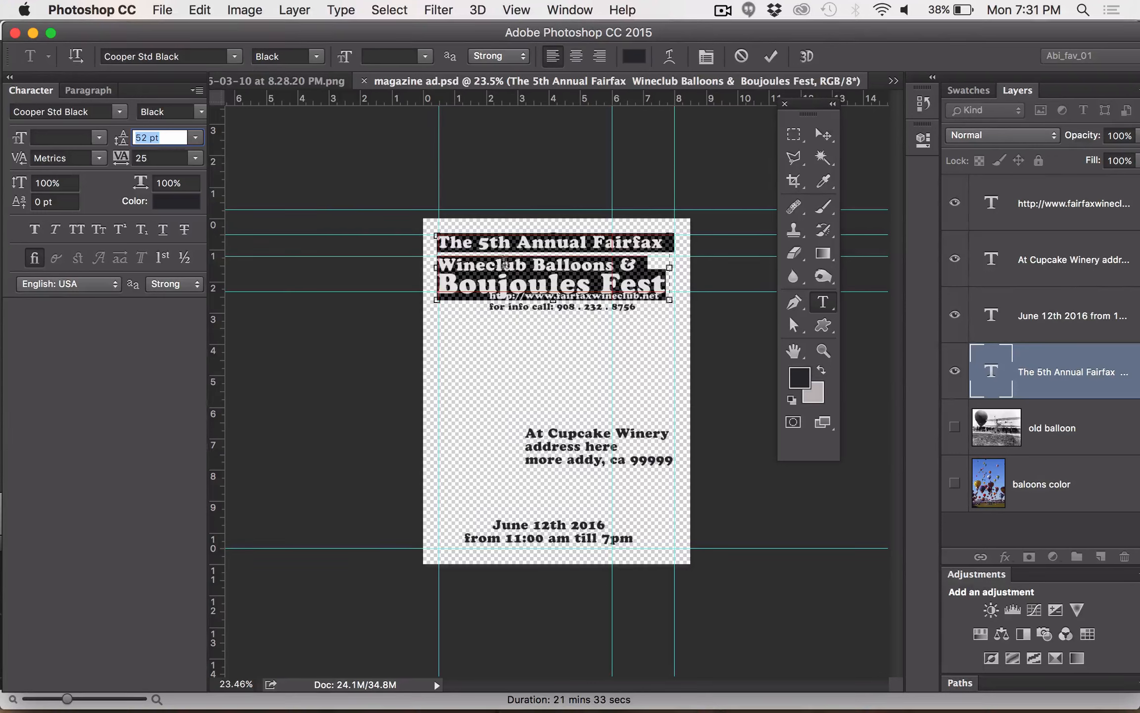
Enlarge the "Wineclub Balloons &" headline line to 44 pt and finish the text edit by switching to the Move tool
{"action": "triple_click", "coordinate": [483, 261]}
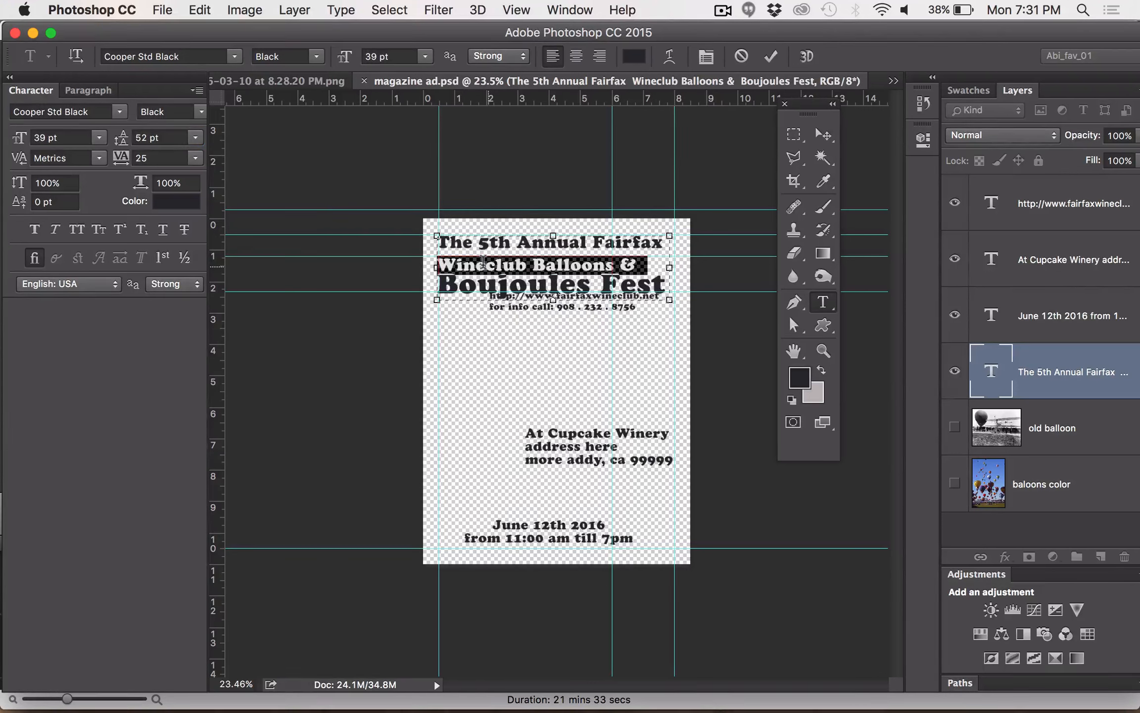
{"action": "left_click", "coordinate": [43, 139]}
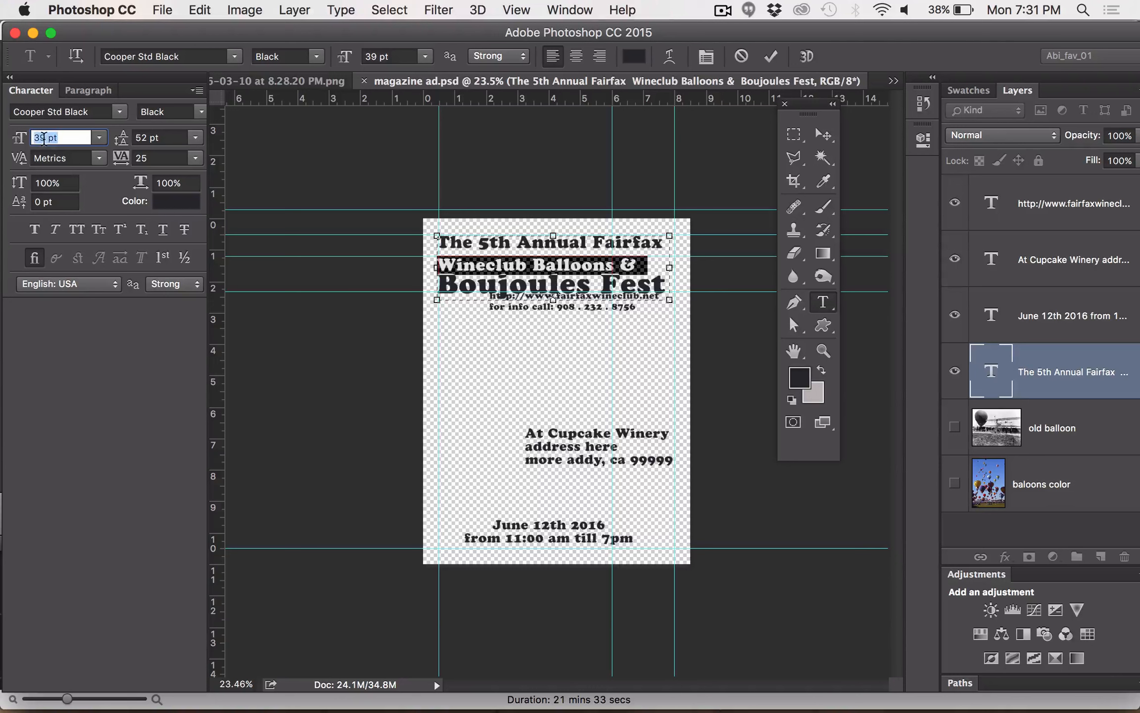
{"action": "key", "text": "Up"}
{"action": "key", "text": "Up"}
{"action": "key", "text": "Up"}
{"action": "key", "text": "Up"}
{"action": "key", "text": "Up"}
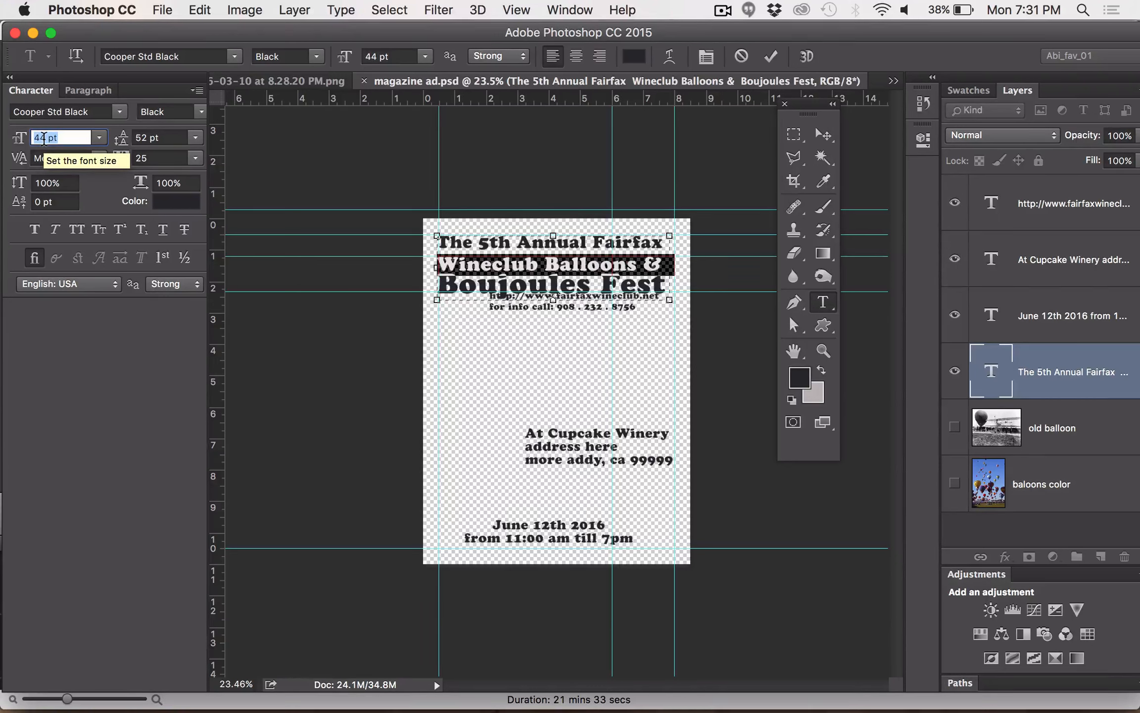
{"action": "left_click", "coordinate": [822, 134]}
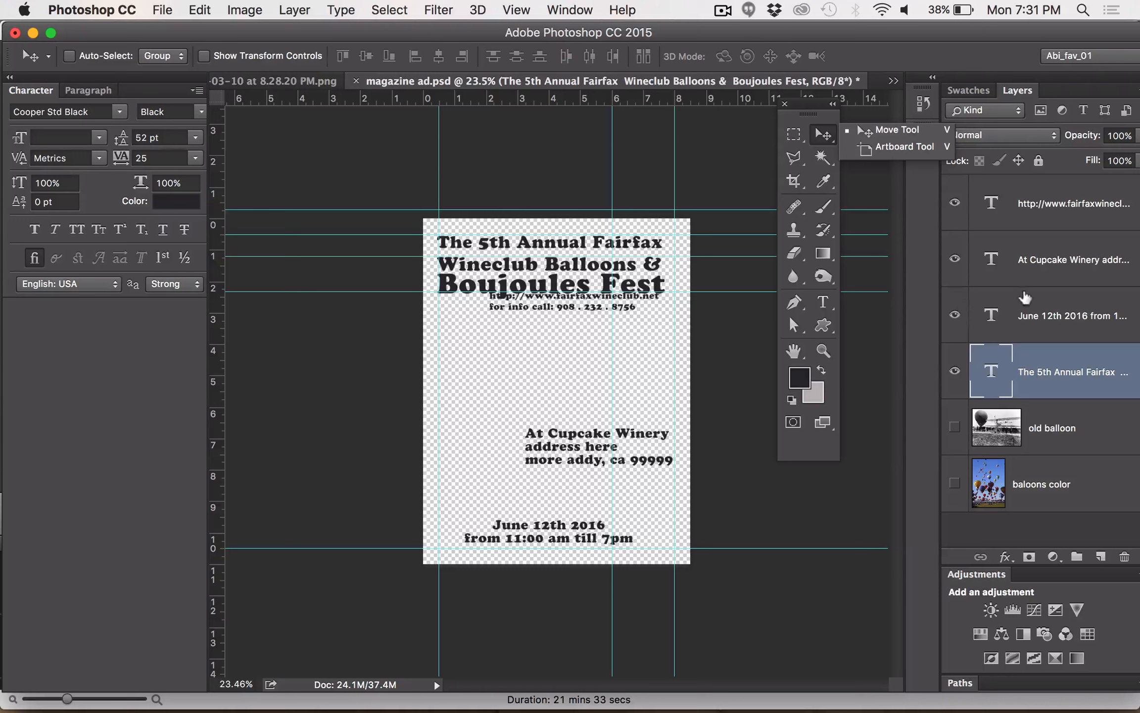
Nudge the website and phone text layer down about 0.6 inch so it clears the enlarged headline
{"action": "left_click", "coordinate": [1035, 211]}
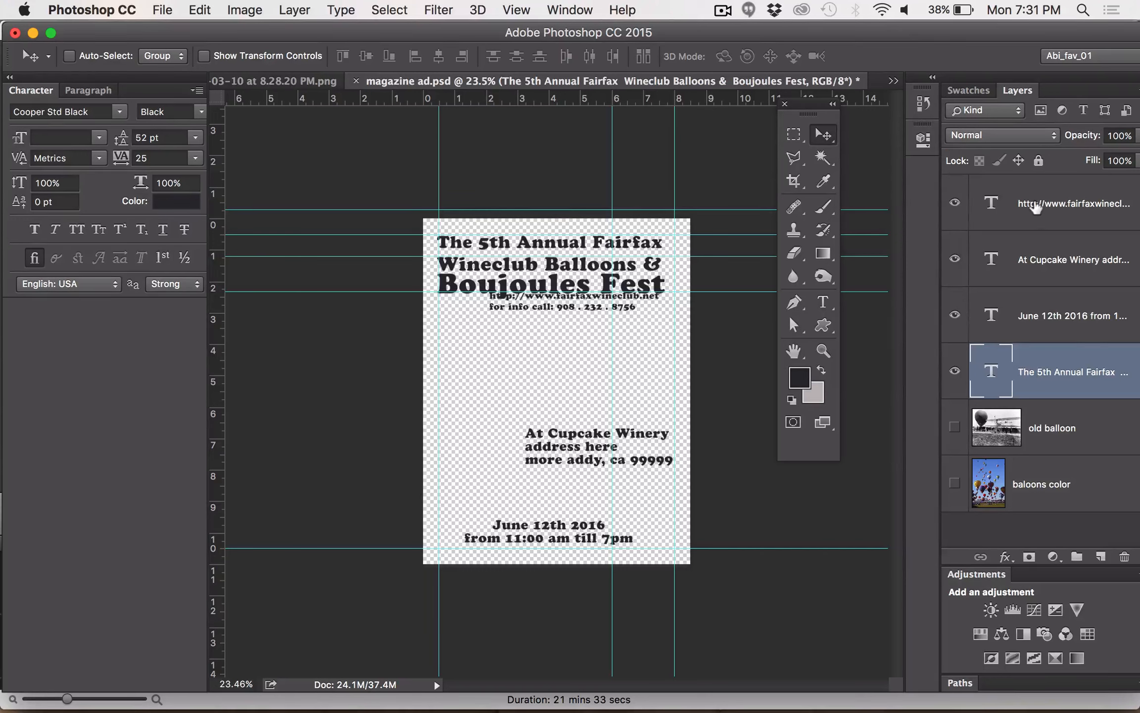
{"action": "left_click", "coordinate": [1033, 204]}
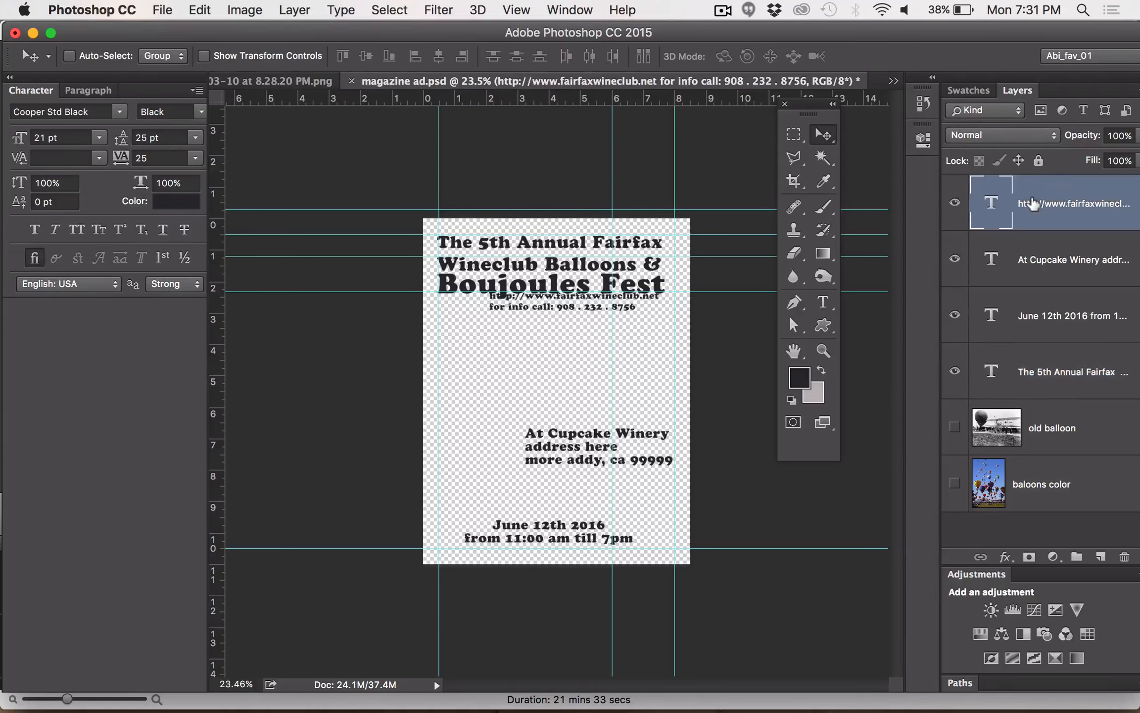
{"action": "key", "text": "Down"}
{"action": "key", "text": "Down"}
{"action": "key", "text": "Down"}
{"action": "key", "text": "Down"}
{"action": "key", "text": "Down"}
{"action": "key", "text": "Down"}
{"action": "key", "text": "Down"}
{"action": "key", "text": "Down"}
{"action": "key", "text": "Down"}
{"action": "key", "text": "Down"}
{"action": "key", "text": "Down"}
{"action": "key", "text": "Down"}
{"action": "key", "text": "Down"}
{"action": "key", "text": "Down"}
{"action": "key", "text": "Down"}
{"action": "key", "text": "Down"}
{"action": "key", "text": "Down"}
{"action": "key", "text": "Down"}
{"action": "key", "text": "Down"}
{"action": "key", "text": "Down"}
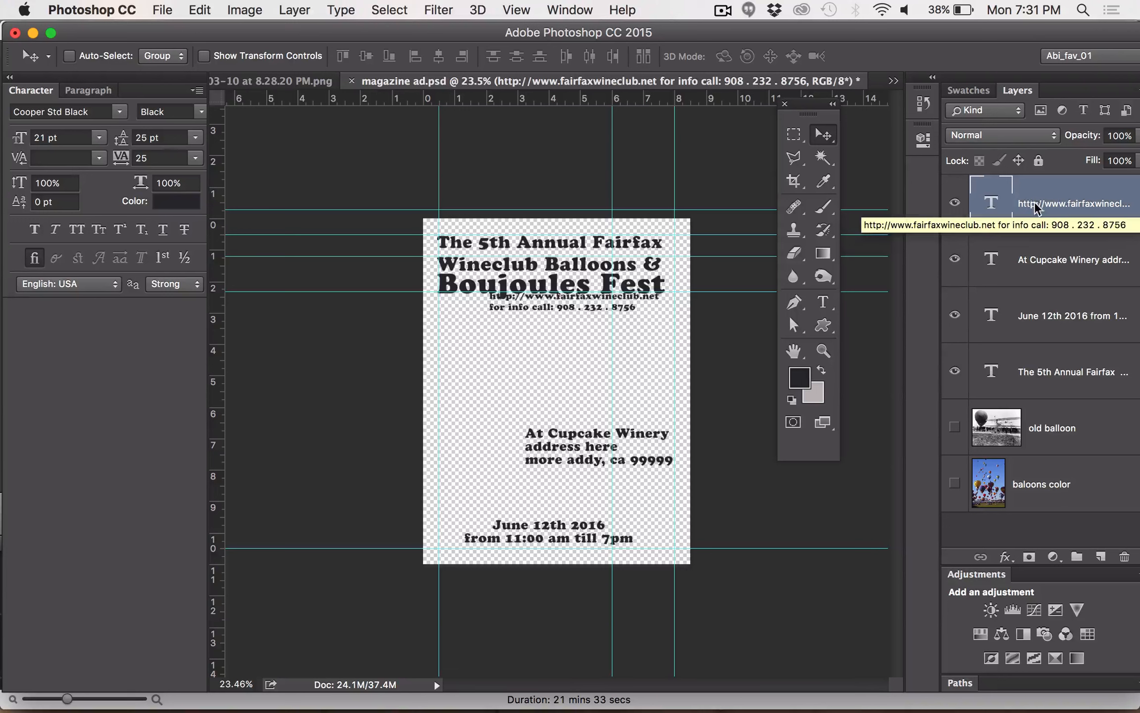
{"action": "key", "text": "Down"}
{"action": "key", "text": "Down"}
{"action": "key", "text": "Down"}
{"action": "key", "text": "Down"}
{"action": "key", "text": "Down"}
{"action": "key", "text": "Down"}
{"action": "key", "text": "Down"}
{"action": "key", "text": "Down"}
{"action": "key", "text": "Down"}
{"action": "key", "text": "Down"}
{"action": "key", "text": "Down"}
{"action": "key", "text": "Down"}
{"action": "key", "text": "Down"}
{"action": "key", "text": "Down"}
{"action": "key", "text": "Down"}
{"action": "key", "text": "Down"}
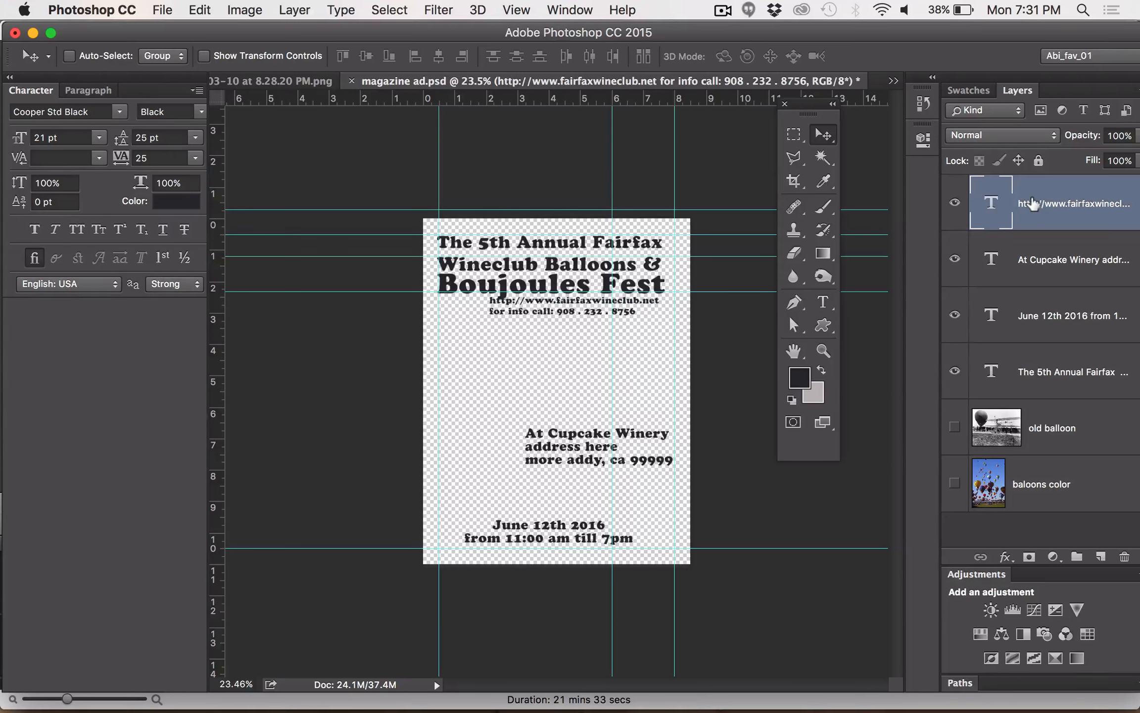
{"action": "key", "text": "Down"}
{"action": "key", "text": "Down"}
{"action": "key", "text": "Down"}
{"action": "key", "text": "Down"}
{"action": "key", "text": "Down"}
{"action": "key", "text": "Down"}
{"action": "key", "text": "Down"}
{"action": "key", "text": "Down"}
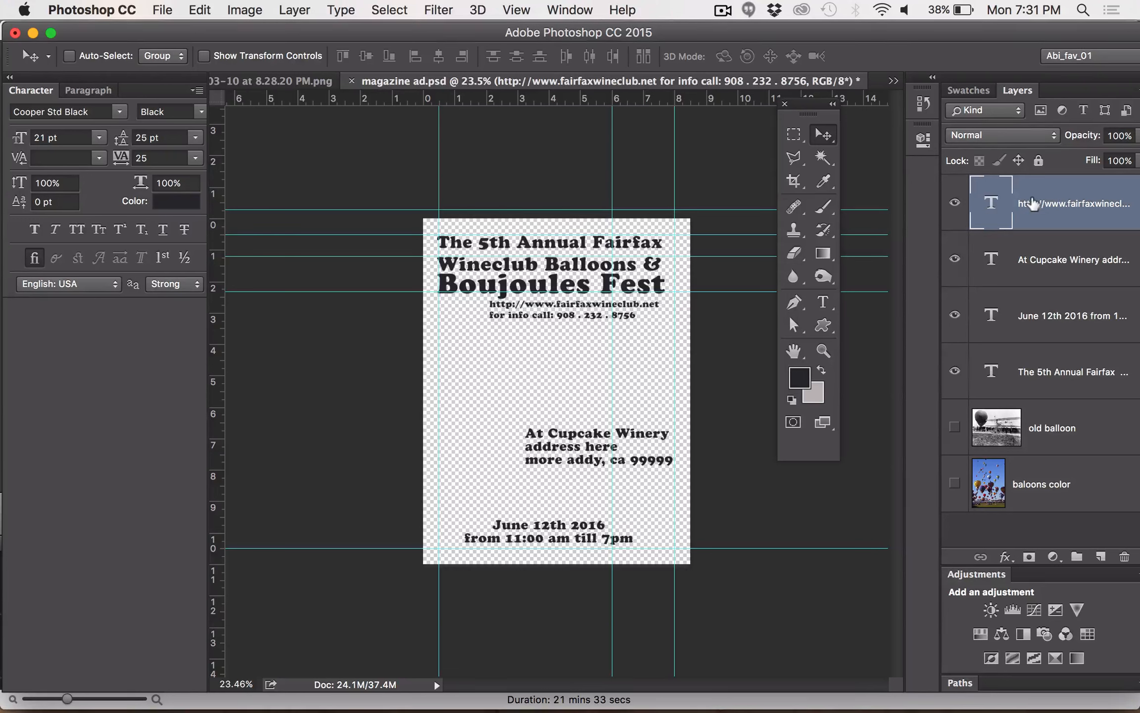
{"action": "key", "text": "Down"}
{"action": "key", "text": "Down"}
{"action": "key", "text": "Down"}
{"action": "key", "text": "Down"}
{"action": "key", "text": "Down"}
{"action": "key", "text": "Down"}
{"action": "key", "text": "Down"}
{"action": "key", "text": "Down"}
{"action": "key", "text": "Down"}
{"action": "key", "text": "Down"}
{"action": "key", "text": "Down"}
{"action": "key", "text": "Down"}
{"action": "key", "text": "Down"}
{"action": "key", "text": "Down"}
{"action": "key", "text": "Down"}
{"action": "key", "text": "Down"}
{"action": "key", "text": "Down"}
{"action": "key", "text": "Down"}
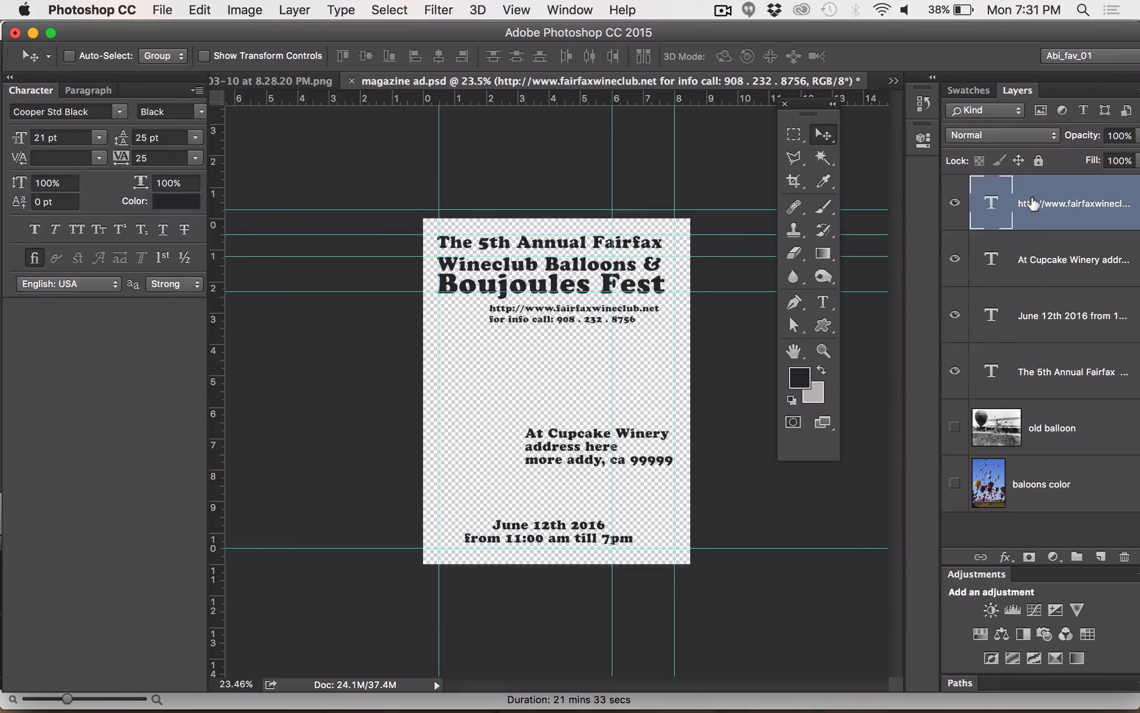
{"action": "key", "text": "Down"}
{"action": "key", "text": "Down"}
{"action": "key", "text": "Down"}
{"action": "key", "text": "Down"}
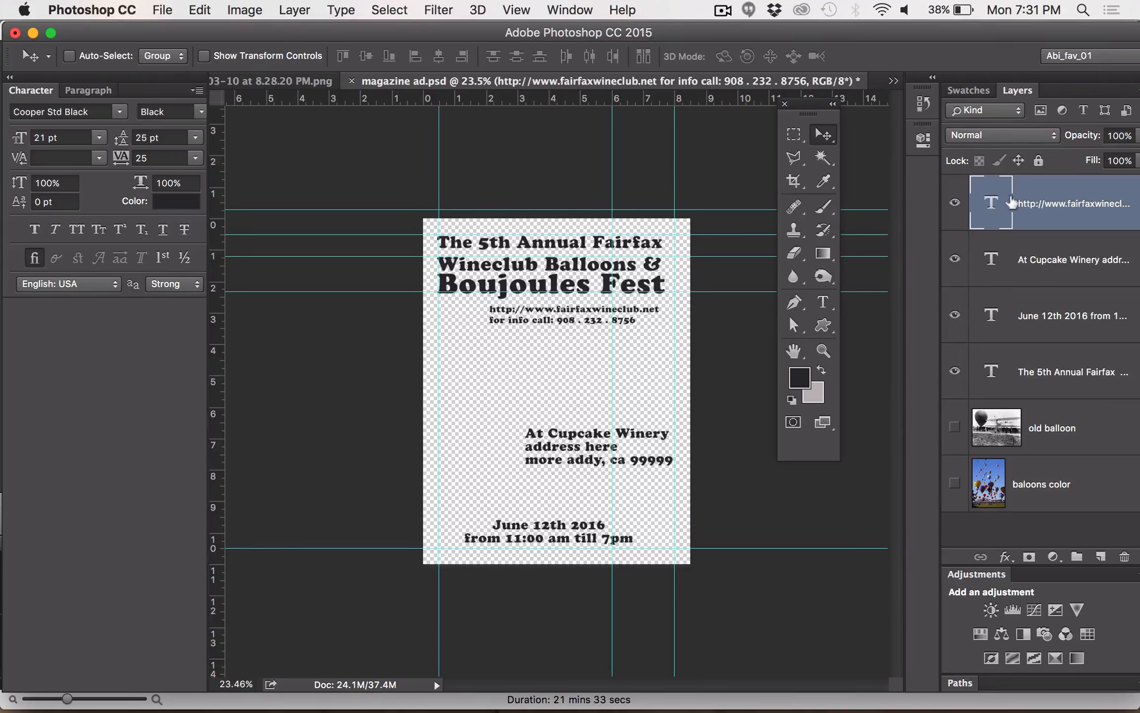
{"action": "key", "text": "Down"}
{"action": "key", "text": "Down"}
{"action": "key", "text": "Down"}
{"action": "key", "text": "Down"}
{"action": "key", "text": "Down"}
{"action": "key", "text": "Down"}
{"action": "key", "text": "Down"}
{"action": "key", "text": "Down"}
{"action": "key", "text": "Down"}
{"action": "key", "text": "Down"}
{"action": "key", "text": "Down"}
{"action": "key", "text": "Down"}
{"action": "key", "text": "Down"}
{"action": "key", "text": "Down"}
{"action": "key", "text": "Down"}
{"action": "key", "text": "Down"}
{"action": "key", "text": "Down"}
{"action": "key", "text": "Down"}
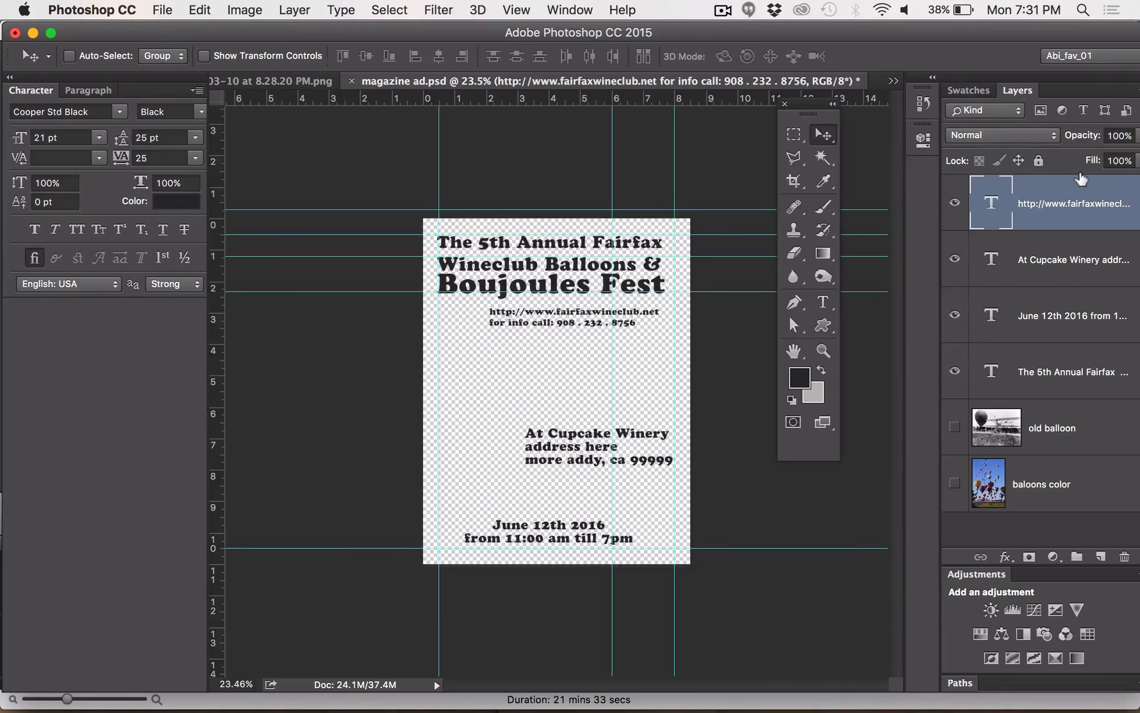
{"action": "key", "text": "Down"}
{"action": "key", "text": "Down"}
{"action": "key", "text": "Down"}
{"action": "key", "text": "Down"}
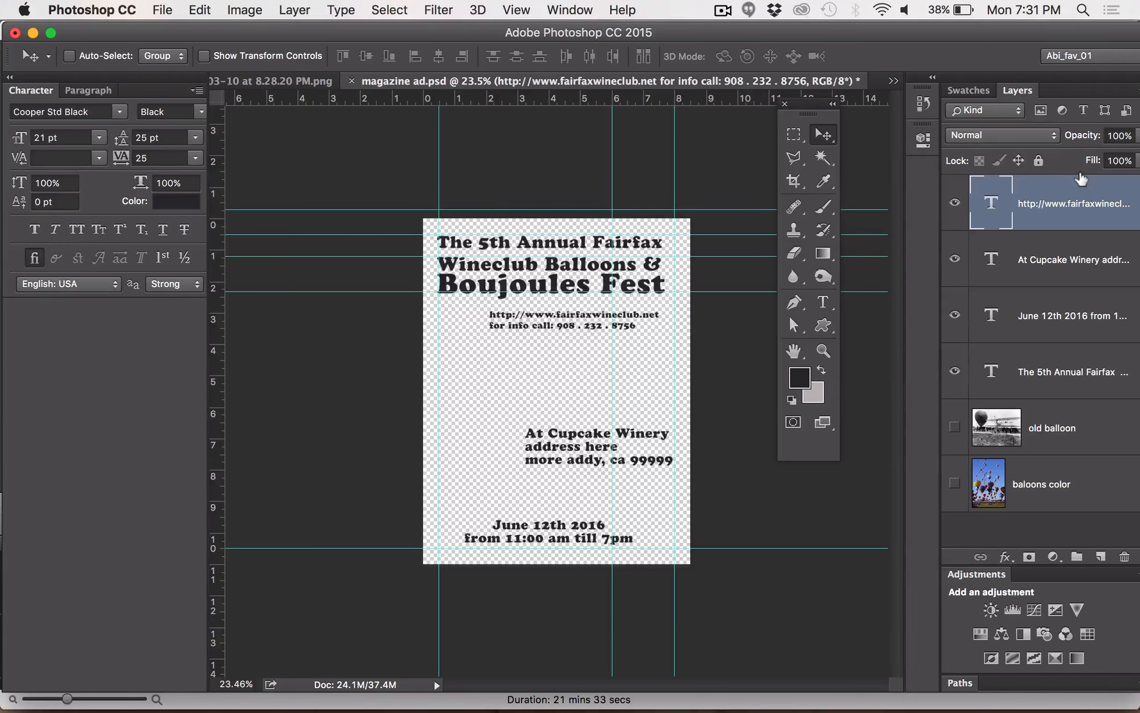
Nudge the website and phone text layer slightly to the right and back up a little toward the headline
{"action": "key", "text": "Right"}
{"action": "key", "text": "Right"}
{"action": "key", "text": "Right"}
{"action": "key", "text": "Right"}
{"action": "key", "text": "Right"}
{"action": "key", "text": "Right"}
{"action": "key", "text": "Right"}
{"action": "key", "text": "Right"}
{"action": "key", "text": "Right"}
{"action": "key", "text": "Right"}
{"action": "key", "text": "Right"}
{"action": "key", "text": "Right"}
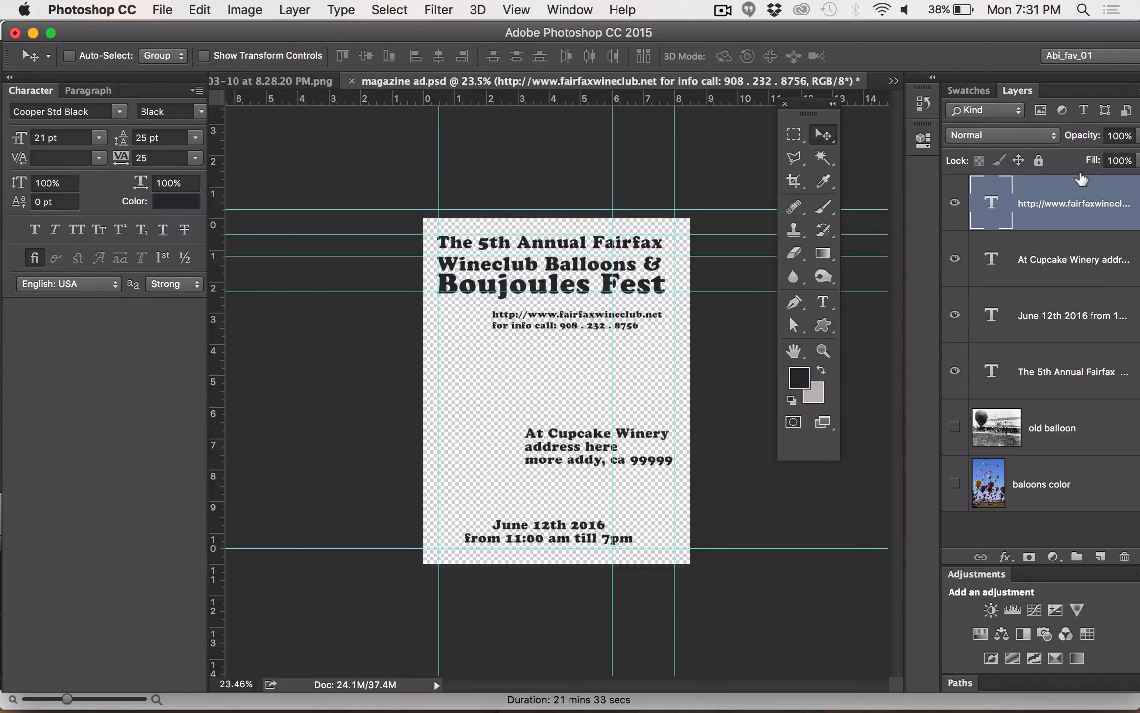
{"action": "key", "text": "Up"}
{"action": "key", "text": "Up"}
{"action": "key", "text": "Up"}
{"action": "key", "text": "Up"}
{"action": "key", "text": "shift+Up"}
{"action": "key", "text": "shift+Up"}
{"action": "key", "text": "shift+Up"}
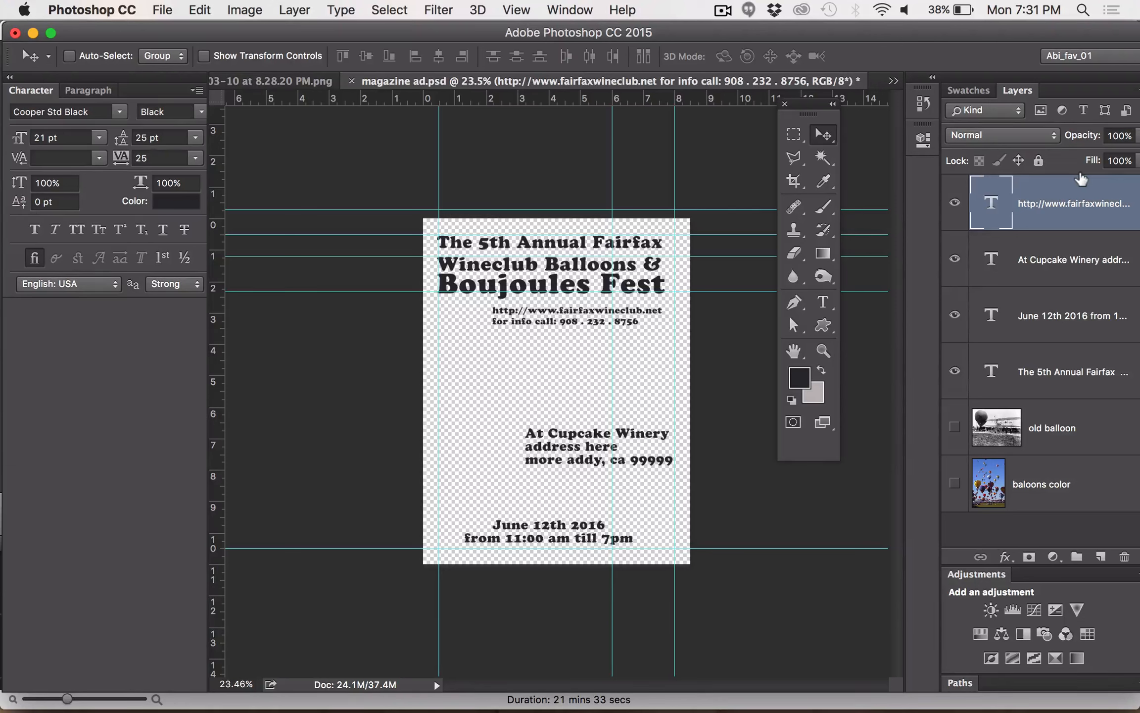
Move the website and phone text layer down in larger increments to about 4 inches below the page's upper edge
{"action": "key", "text": "shift+Down"}
{"action": "key", "text": "shift+Down"}
{"action": "key", "text": "shift+Down"}
{"action": "key", "text": "shift+Down"}
{"action": "key", "text": "shift+Down"}
{"action": "key", "text": "shift+Down"}
{"action": "key", "text": "shift+Down"}
{"action": "key", "text": "shift+Down"}
{"action": "key", "text": "shift+Down"}
{"action": "key", "text": "shift+Down"}
{"action": "key", "text": "shift+Down"}
{"action": "key", "text": "shift+Down"}
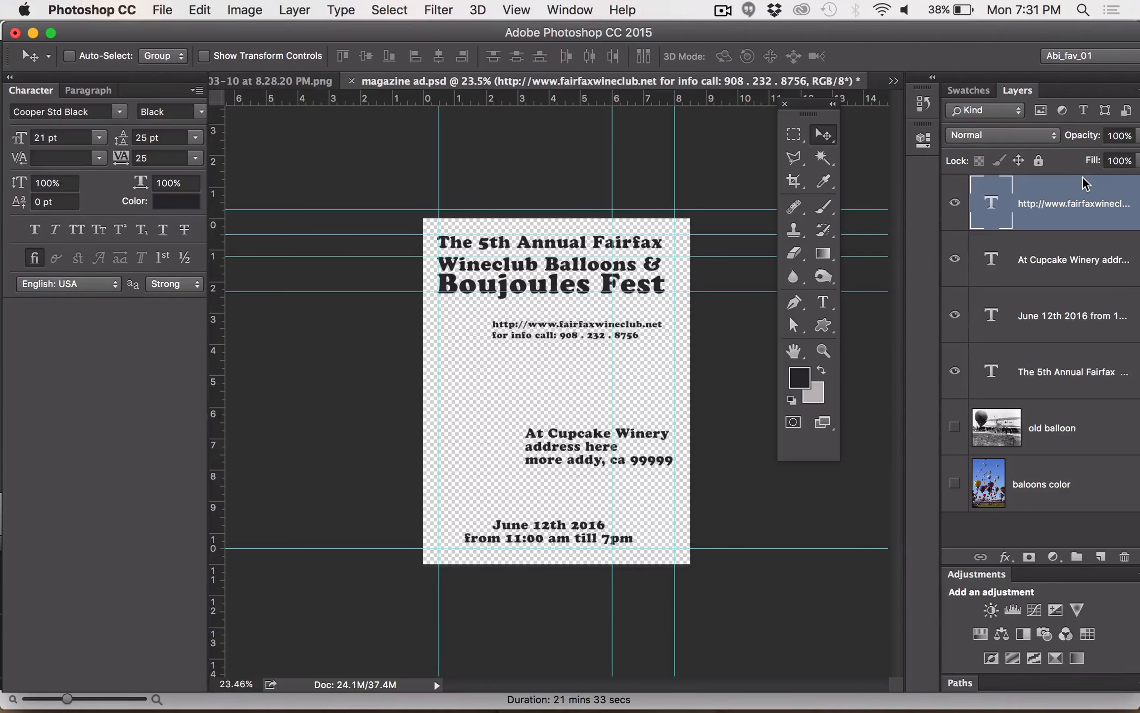
{"action": "key", "text": "shift+Down"}
{"action": "key", "text": "shift+Down"}
{"action": "key", "text": "shift+Down"}
{"action": "key", "text": "shift+Down"}
{"action": "key", "text": "shift+Down"}
{"action": "key", "text": "shift+Down"}
{"action": "key", "text": "shift+Down"}
{"action": "key", "text": "shift+Down"}
{"action": "key", "text": "shift+Down"}
{"action": "key", "text": "shift+Down"}
{"action": "key", "text": "shift+Down"}
{"action": "key", "text": "shift+Down"}
{"action": "key", "text": "shift+Down"}
{"action": "key", "text": "shift+Down"}
{"action": "key", "text": "shift+Down"}
{"action": "key", "text": "shift+Down"}
{"action": "key", "text": "shift+Down"}
{"action": "key", "text": "shift+Down"}
{"action": "key", "text": "shift+Down"}
{"action": "key", "text": "shift+Down"}
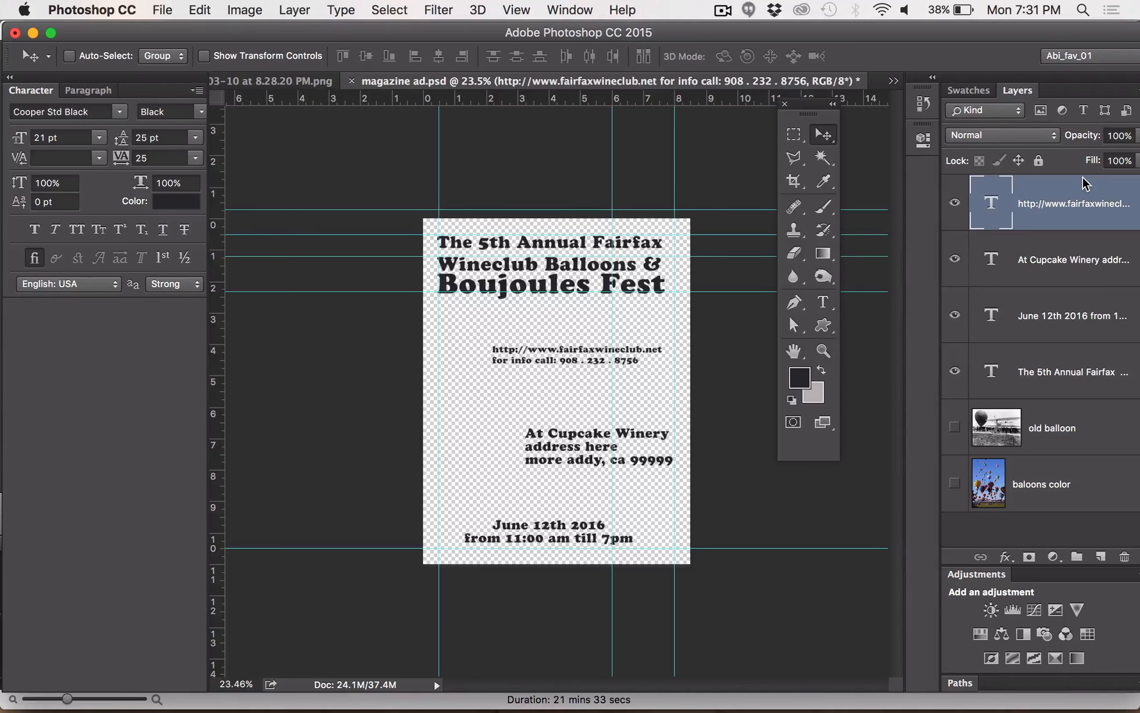
{"action": "key", "text": "shift+Down"}
{"action": "key", "text": "shift+Down"}
{"action": "key", "text": "shift+Down"}
{"action": "key", "text": "shift+Down"}
{"action": "key", "text": "shift+Down"}
{"action": "key", "text": "shift+Down"}
{"action": "key", "text": "shift+Down"}
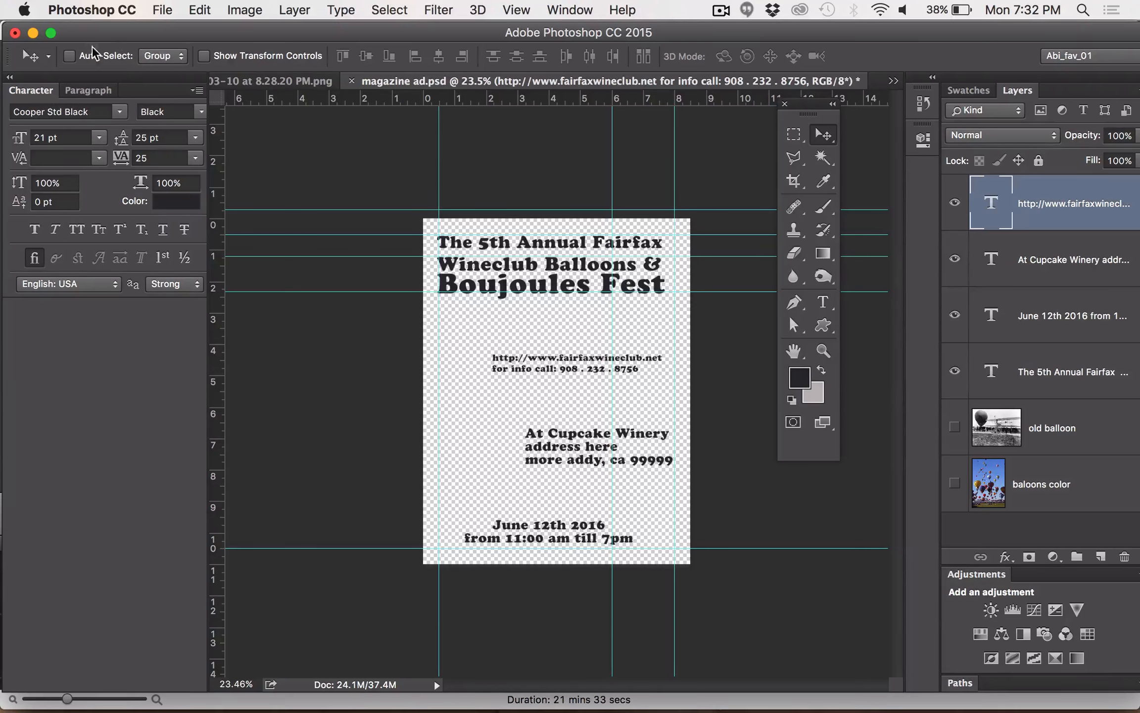
Turn on Auto-Select and rearrange the text: winery address under the headline, date and time below it, website and phone near the page's lower edge
{"action": "left_click", "coordinate": [69, 56]}
{"action": "left_click_drag", "start_coordinate": [510, 369], "coordinate": [549, 384]}
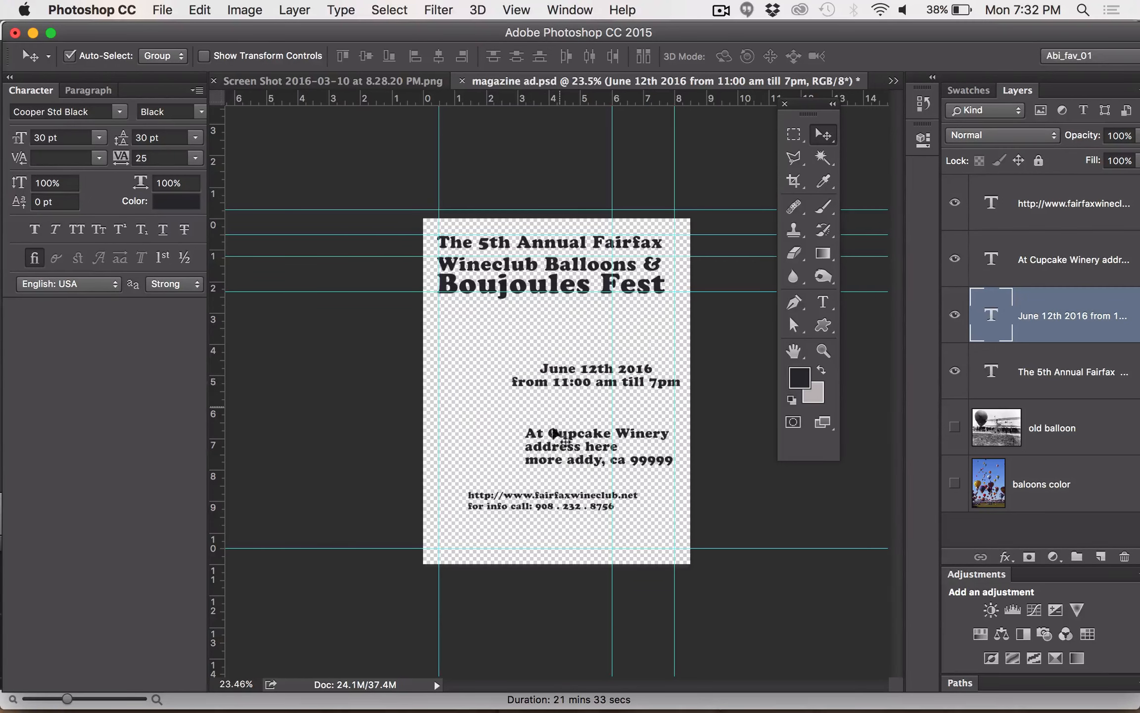
{"action": "left_click", "coordinate": [554, 445]}
{"action": "left_click_drag", "start_coordinate": [554, 444], "coordinate": [469, 331]}
{"action": "left_click_drag", "start_coordinate": [582, 377], "coordinate": [530, 536]}
{"action": "left_click_drag", "start_coordinate": [569, 467], "coordinate": [561, 385]}
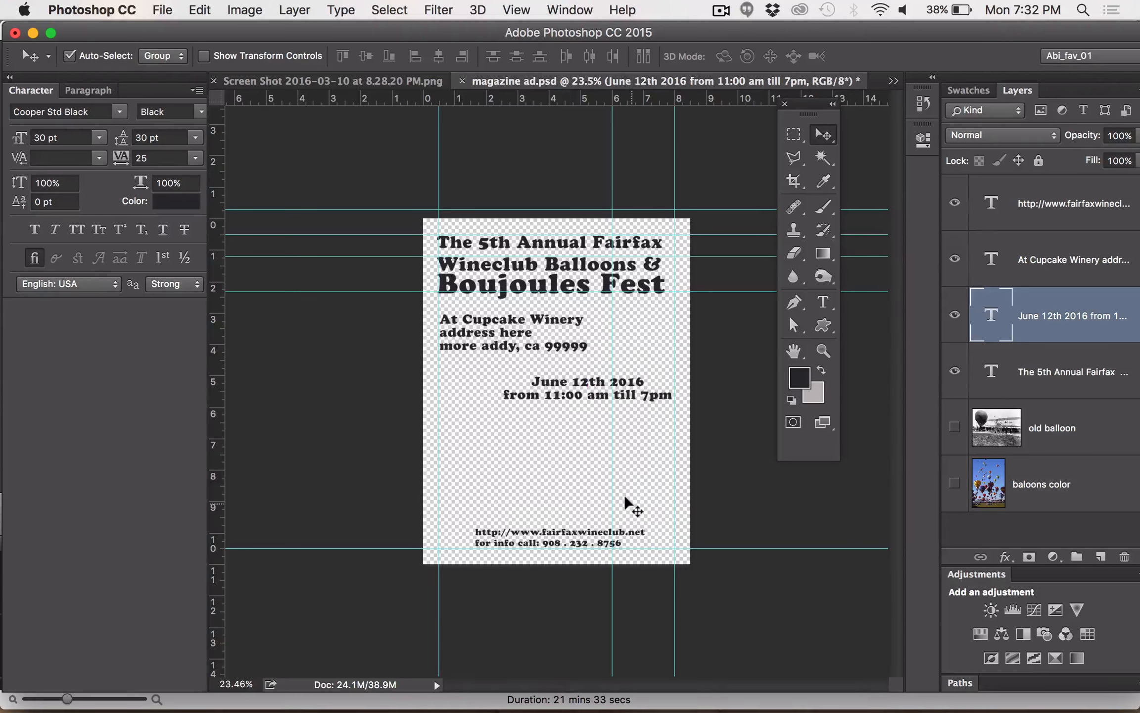
{"action": "left_click_drag", "start_coordinate": [482, 328], "coordinate": [482, 335]}
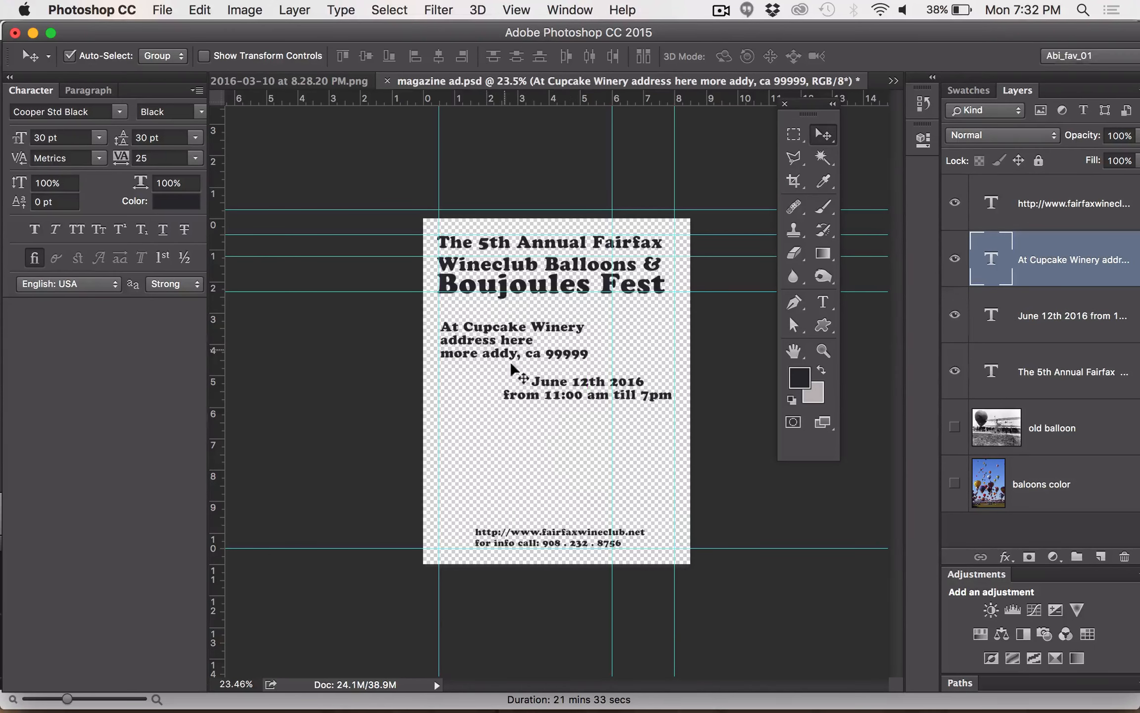
Shift the website and phone text layer slightly to the left and set both of its lines to 18 pt
{"action": "left_click_drag", "start_coordinate": [520, 530], "coordinate": [515, 529]}
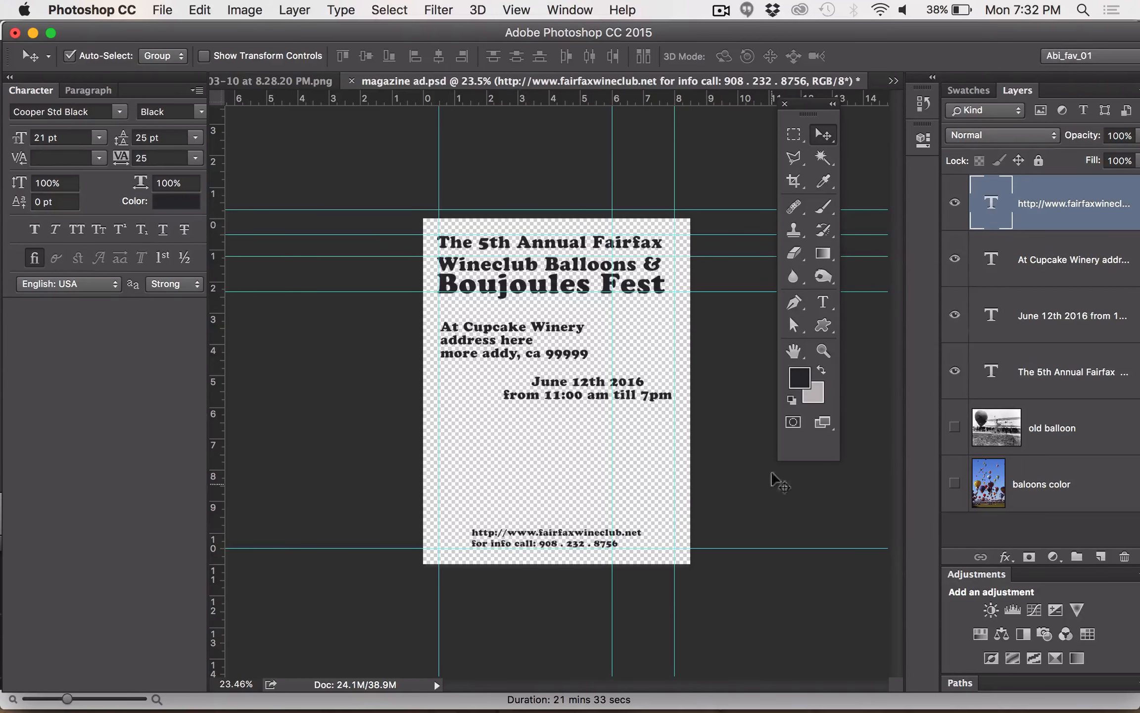
{"action": "left_click", "coordinate": [823, 350]}
{"action": "left_click", "coordinate": [536, 554]}
{"action": "left_click", "coordinate": [536, 554]}
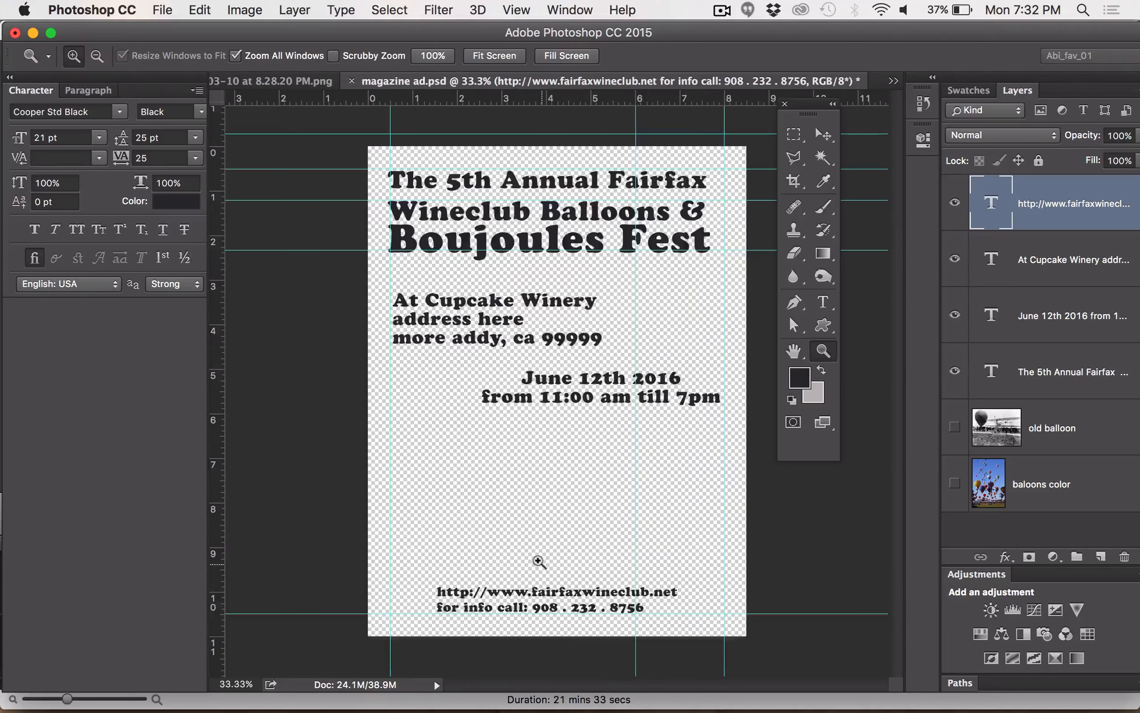
{"action": "left_click", "coordinate": [587, 613]}
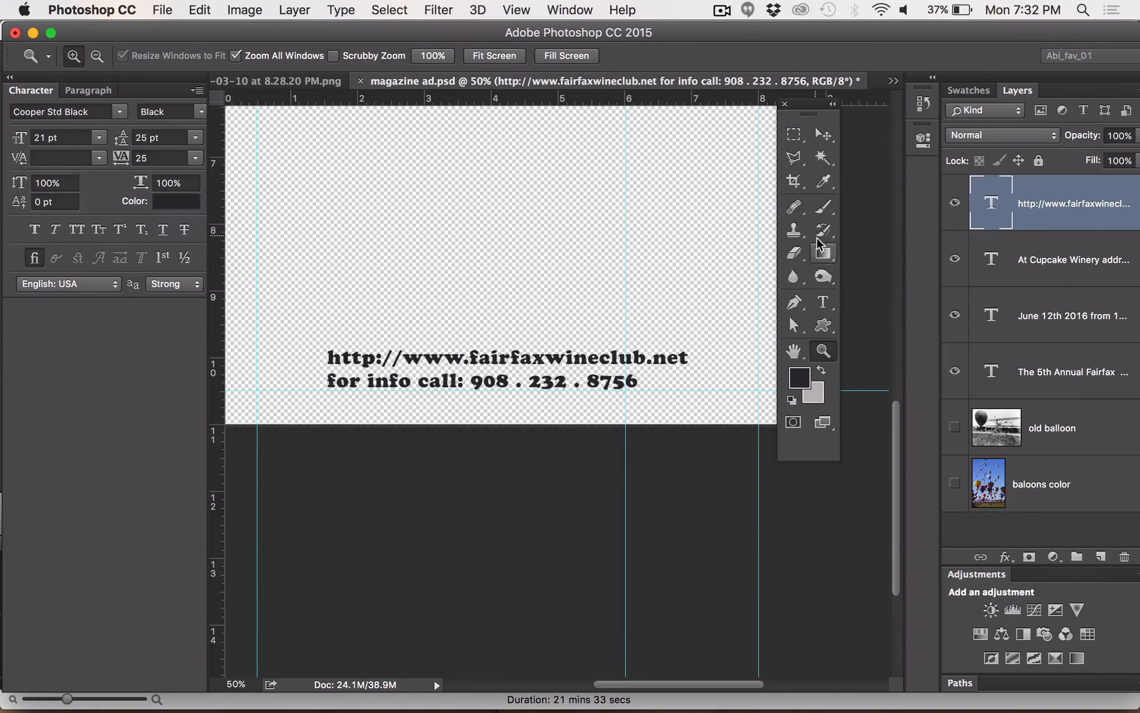
{"action": "left_click", "coordinate": [823, 301]}
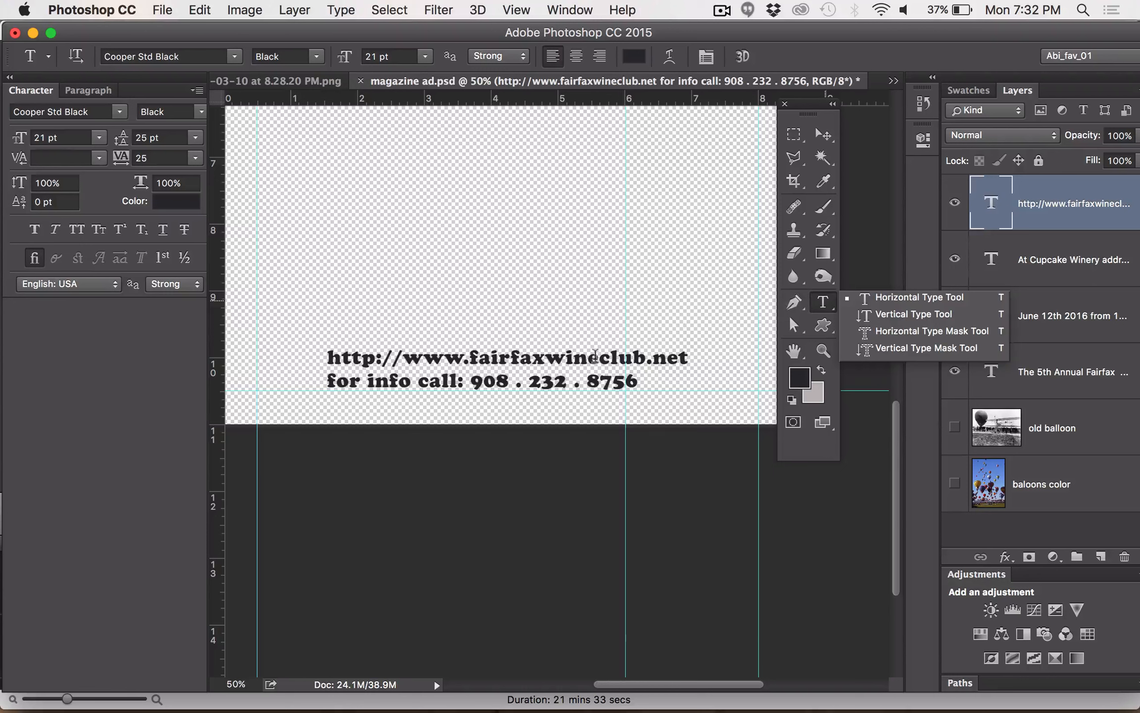
{"action": "left_click", "coordinate": [594, 355]}
{"action": "triple_click", "coordinate": [594, 355]}
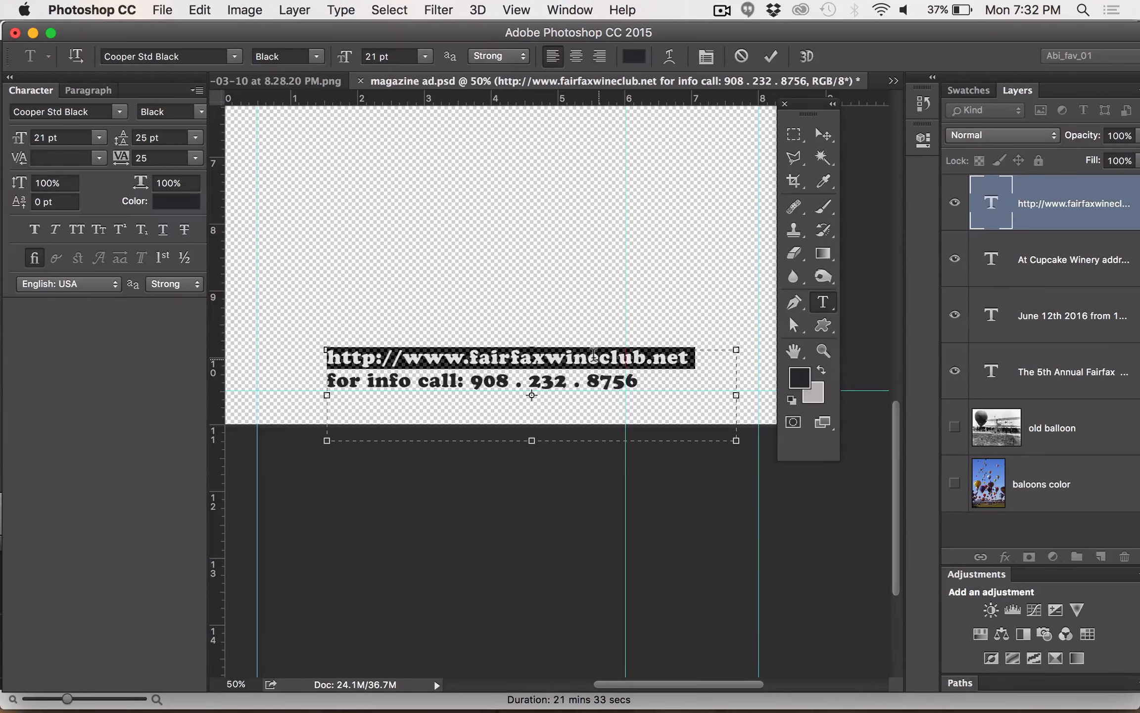
{"action": "left_click", "coordinate": [595, 355]}
{"action": "double_click", "coordinate": [594, 356]}
{"action": "left_click", "coordinate": [595, 355]}
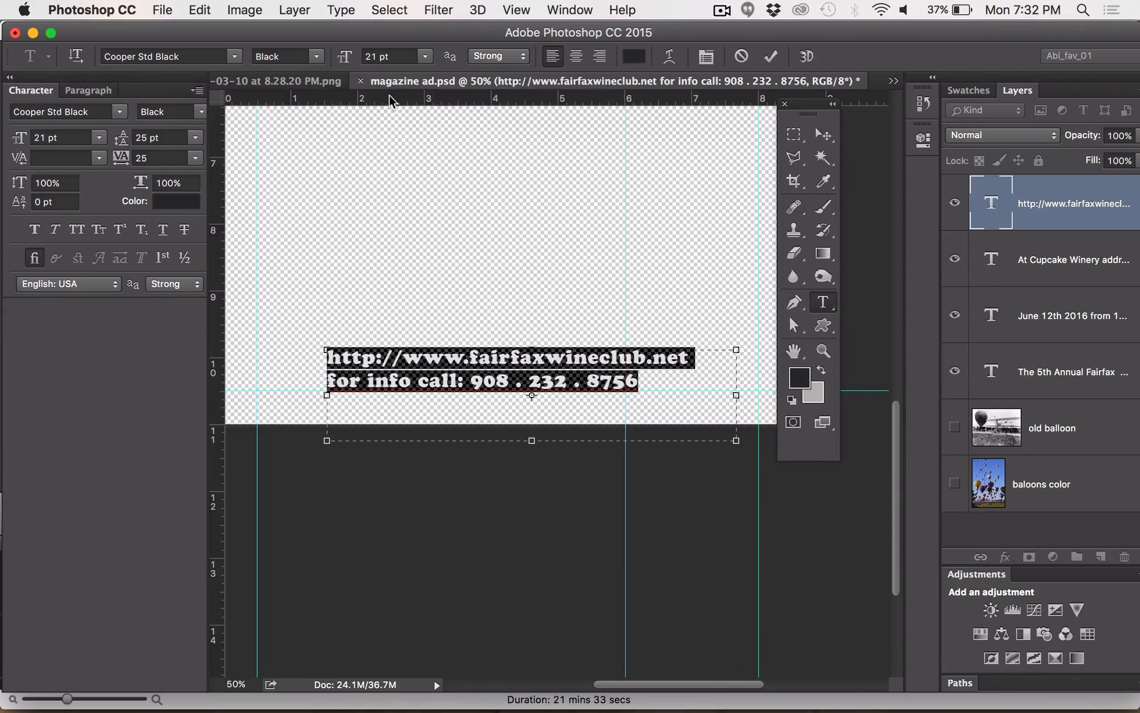
{"action": "left_click", "coordinate": [100, 139]}
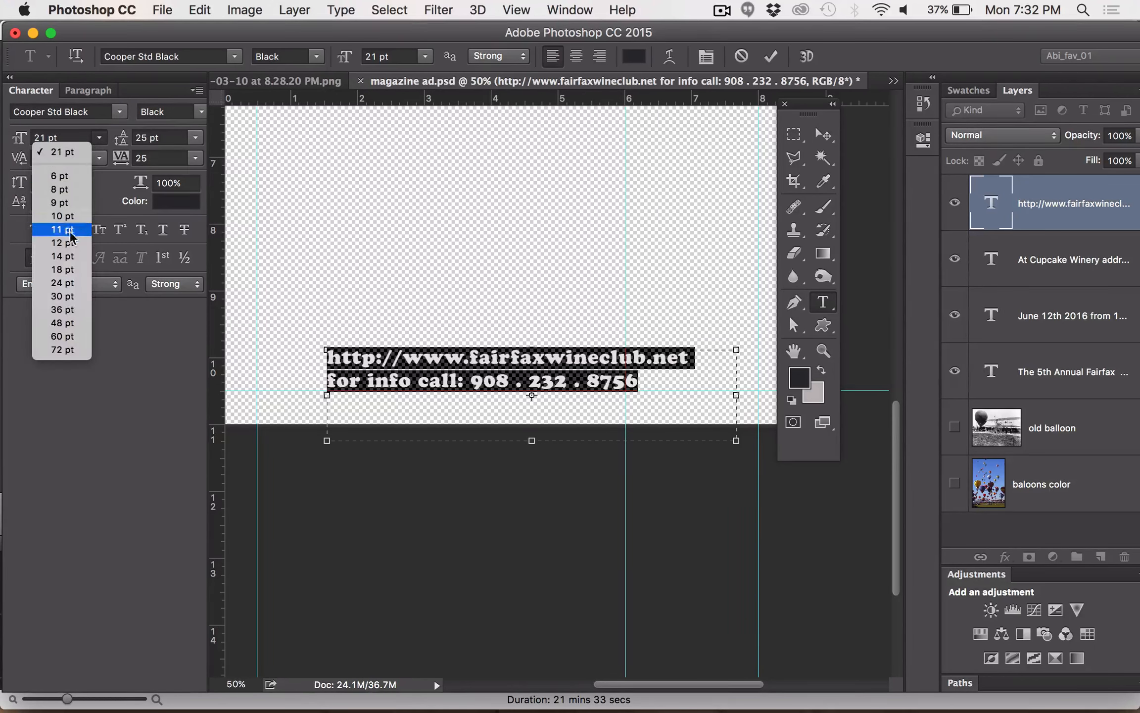
{"action": "left_click", "coordinate": [67, 270]}
Tighten the leading of the website and phone lines to 20 pt and commit the text edit
{"action": "left_click", "coordinate": [195, 140]}
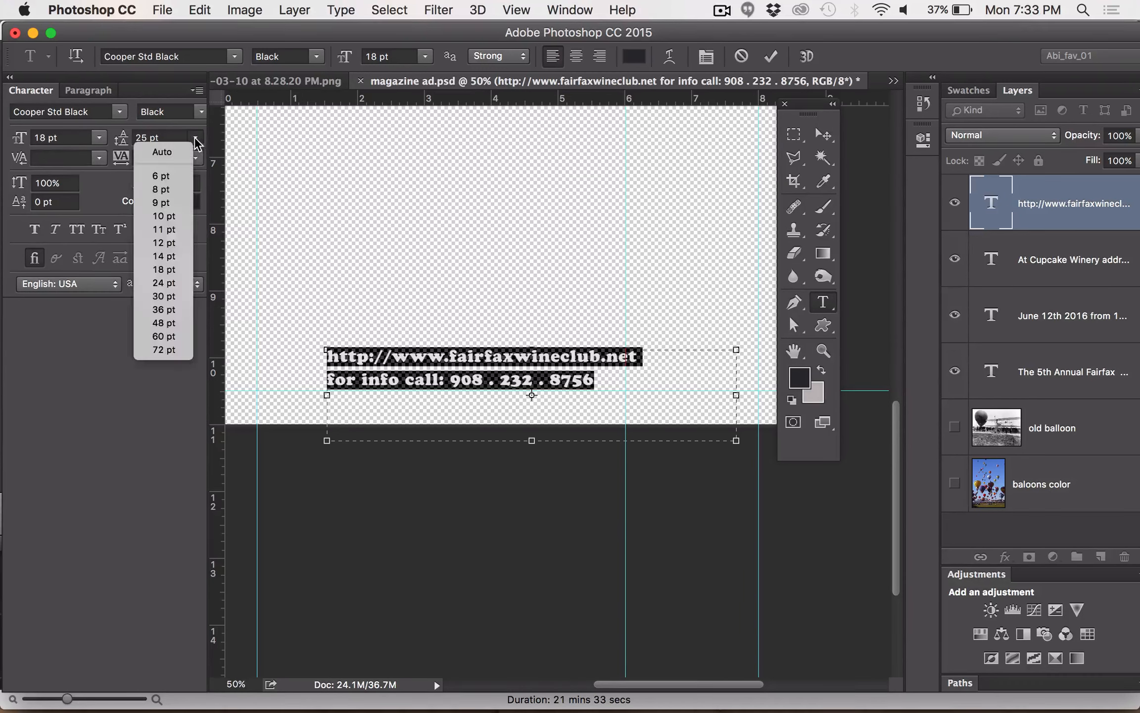
{"action": "left_click", "coordinate": [168, 283]}
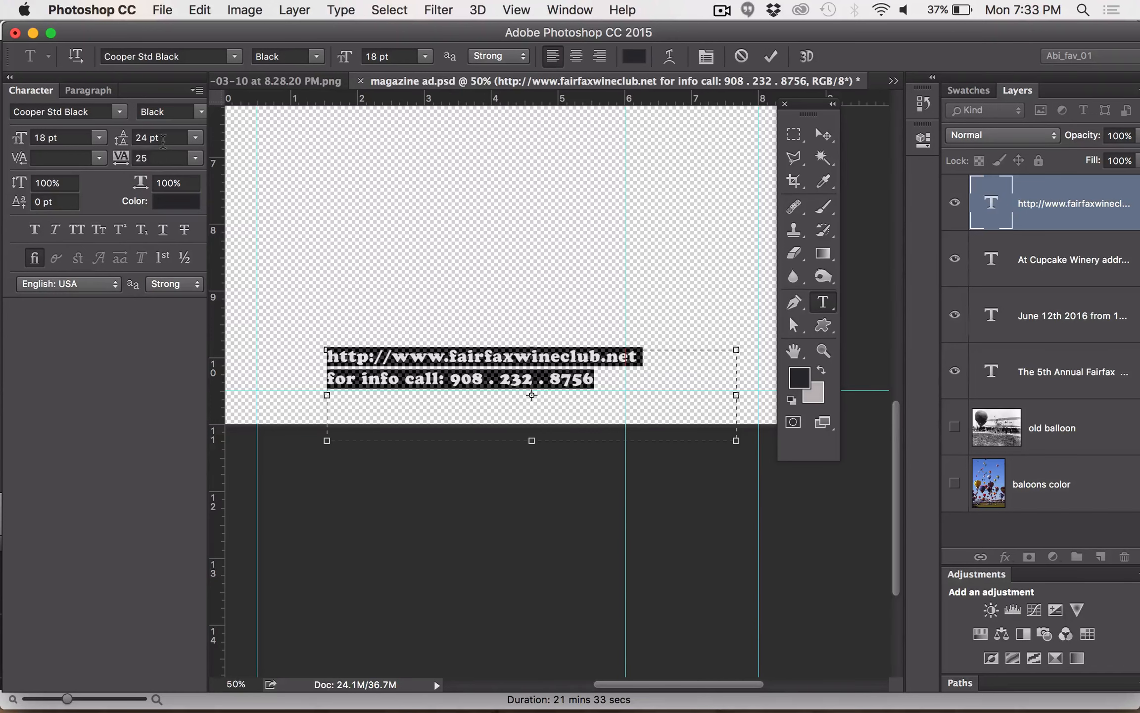
{"action": "left_click", "coordinate": [138, 137]}
{"action": "key", "text": "Down"}
{"action": "key", "text": "Down"}
{"action": "key", "text": "Down"}
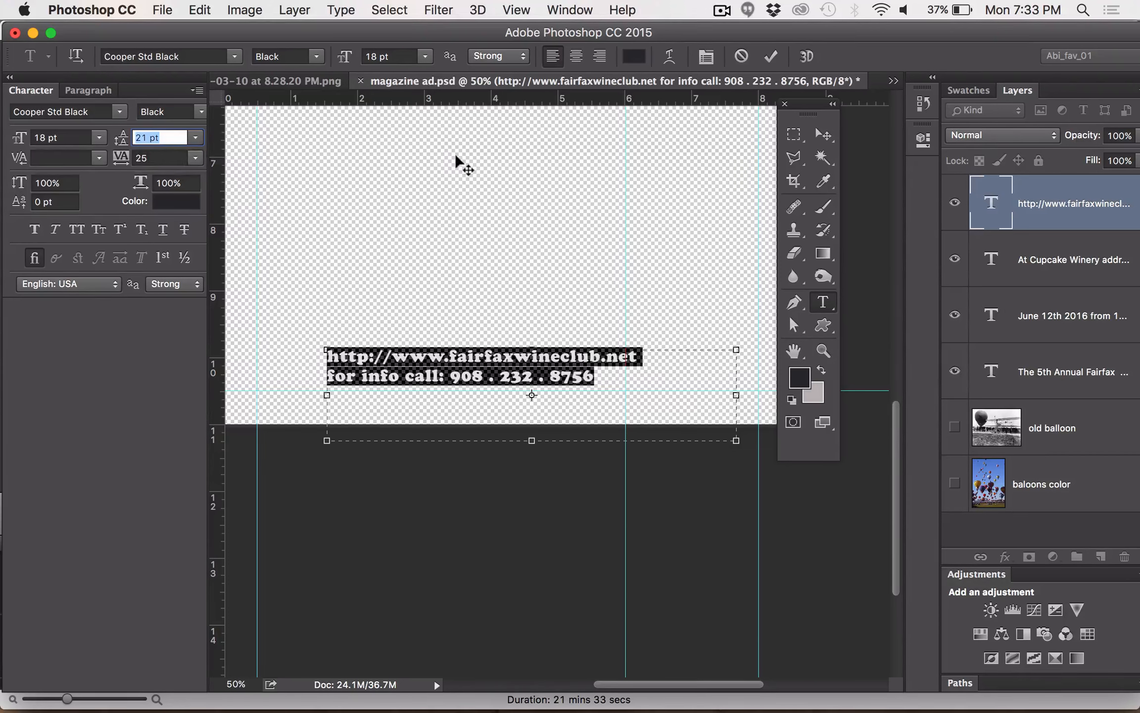
{"action": "key", "text": "Down"}
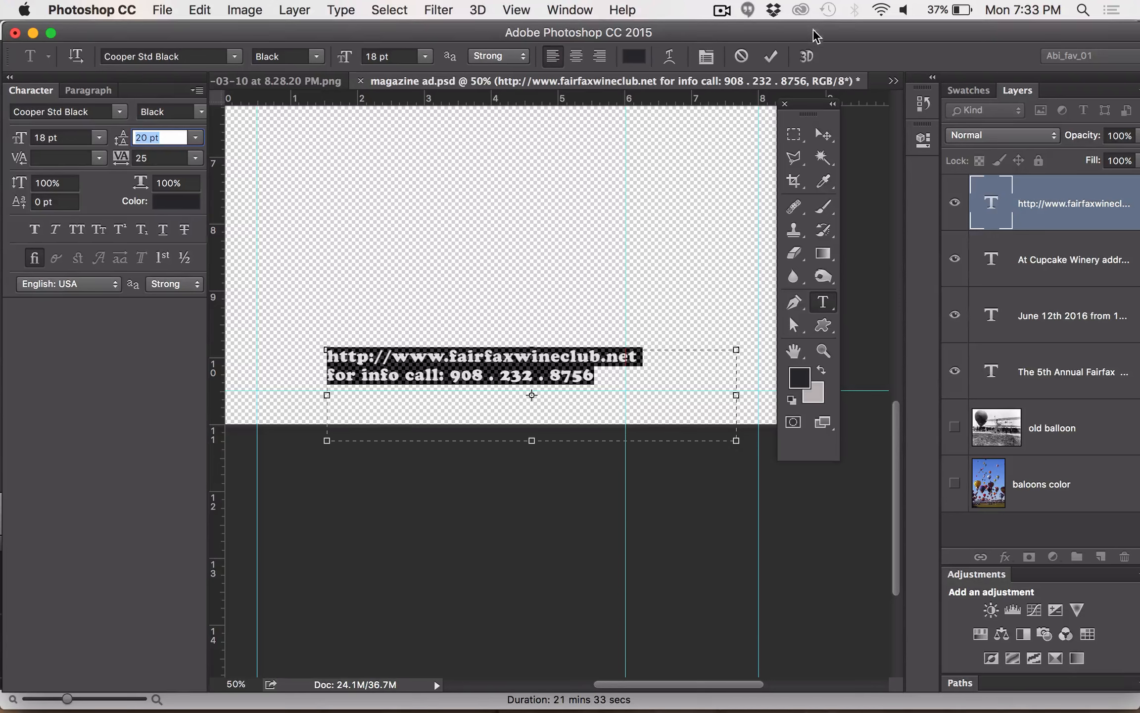
{"action": "left_click", "coordinate": [824, 145]}
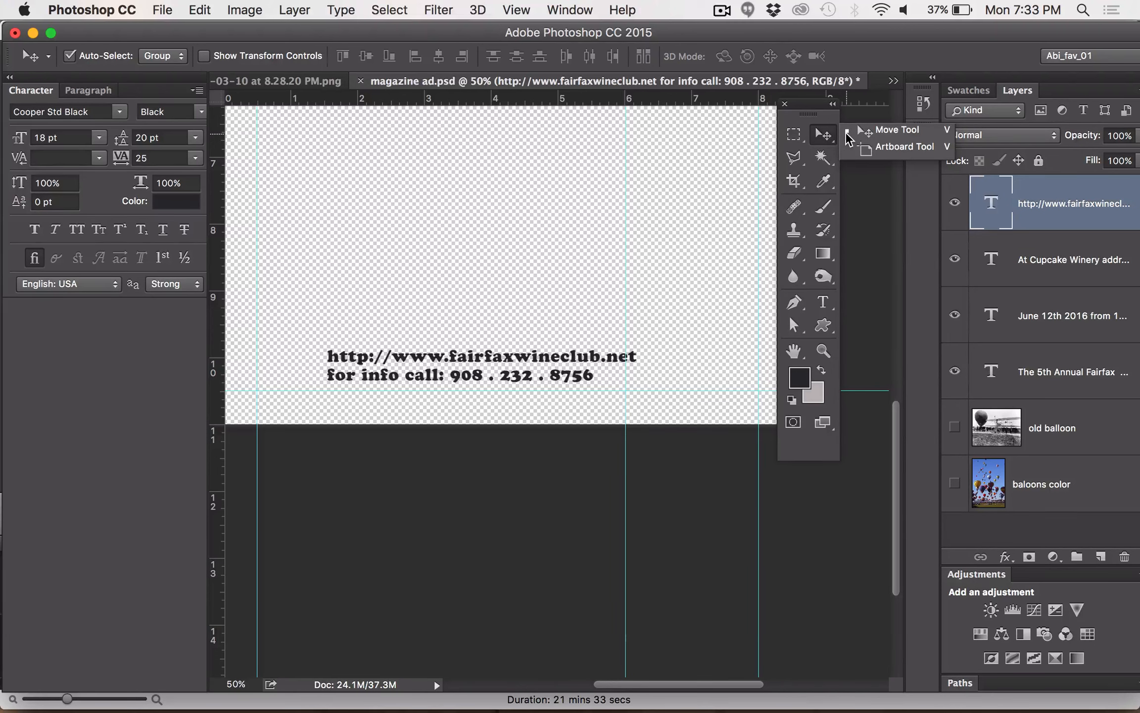
{"action": "key", "text": "super+0"}
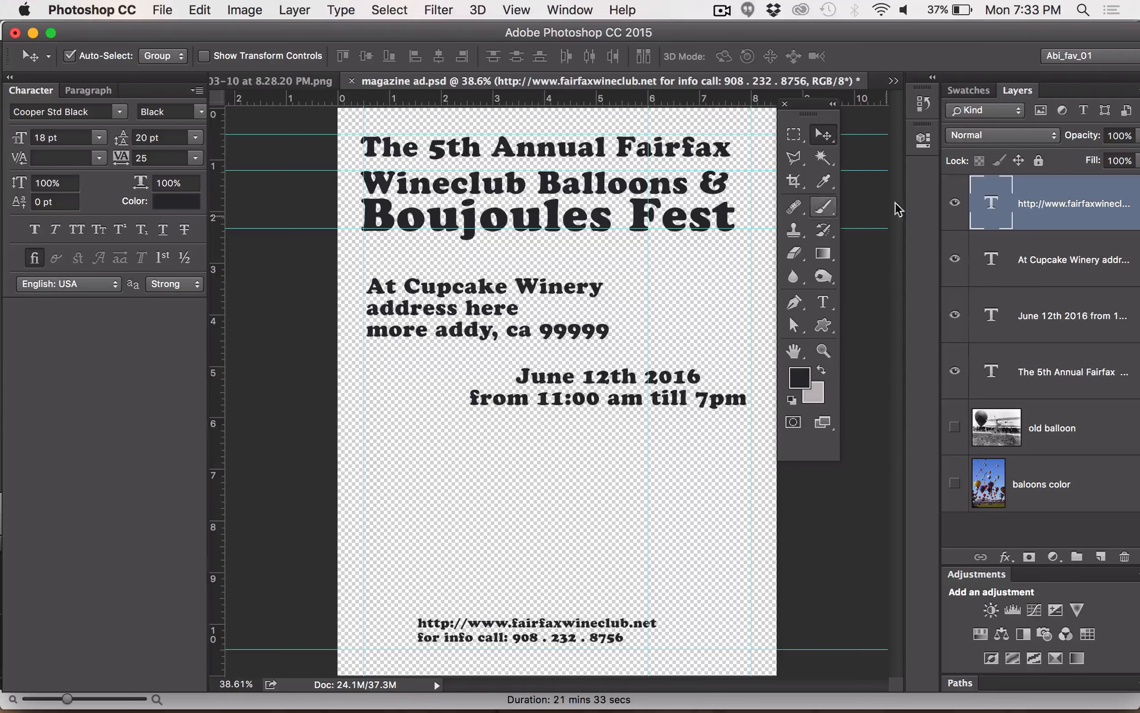
{"action": "left_click", "coordinate": [724, 11]}
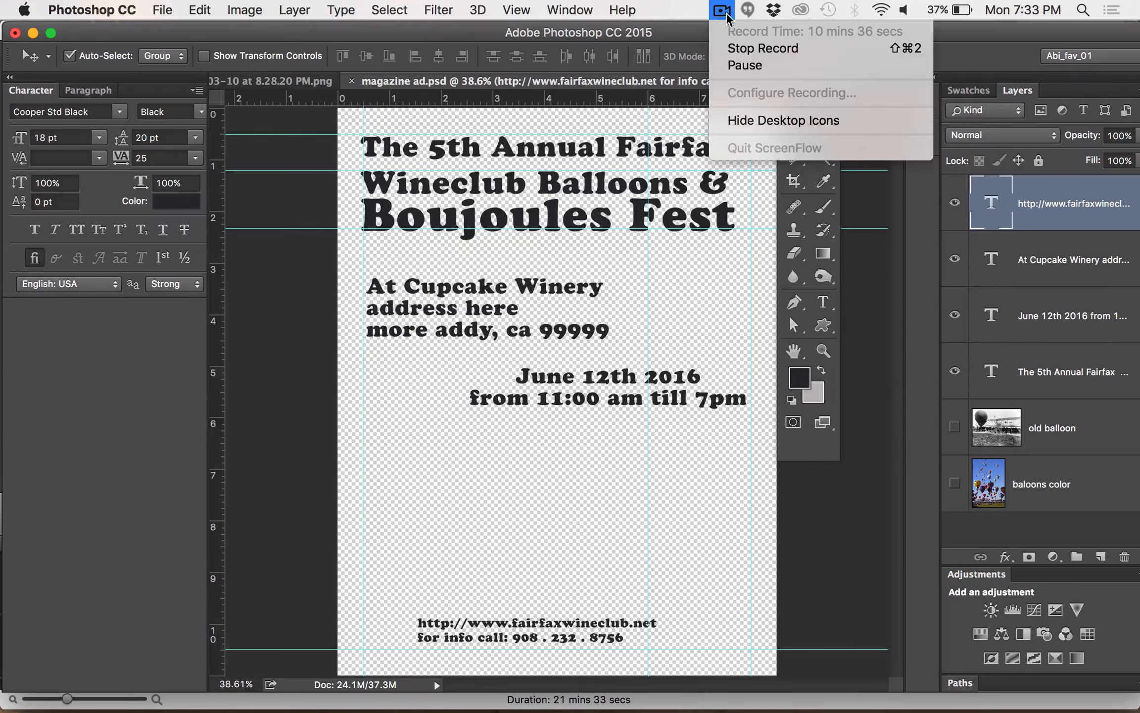